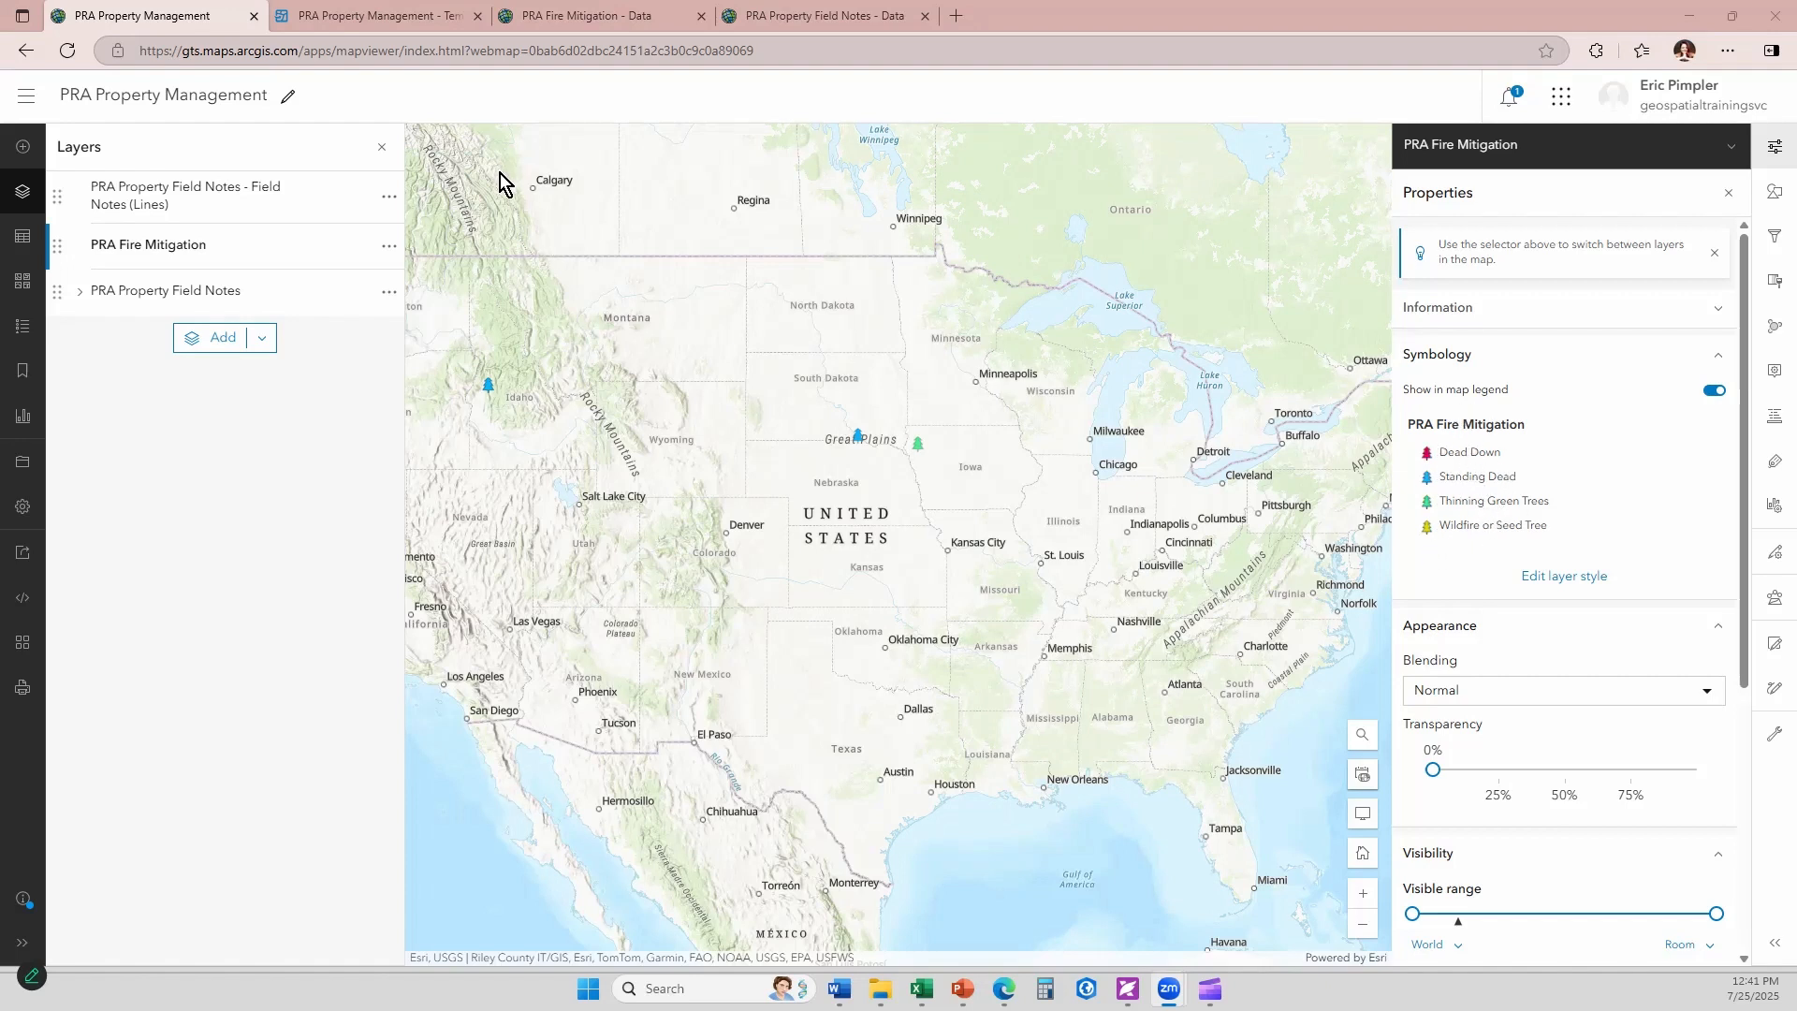
- Open the PRA Fire Mitigation feature templates and set the Dead Down template's default Hazard Level to Low Hazard
click(1774, 554)
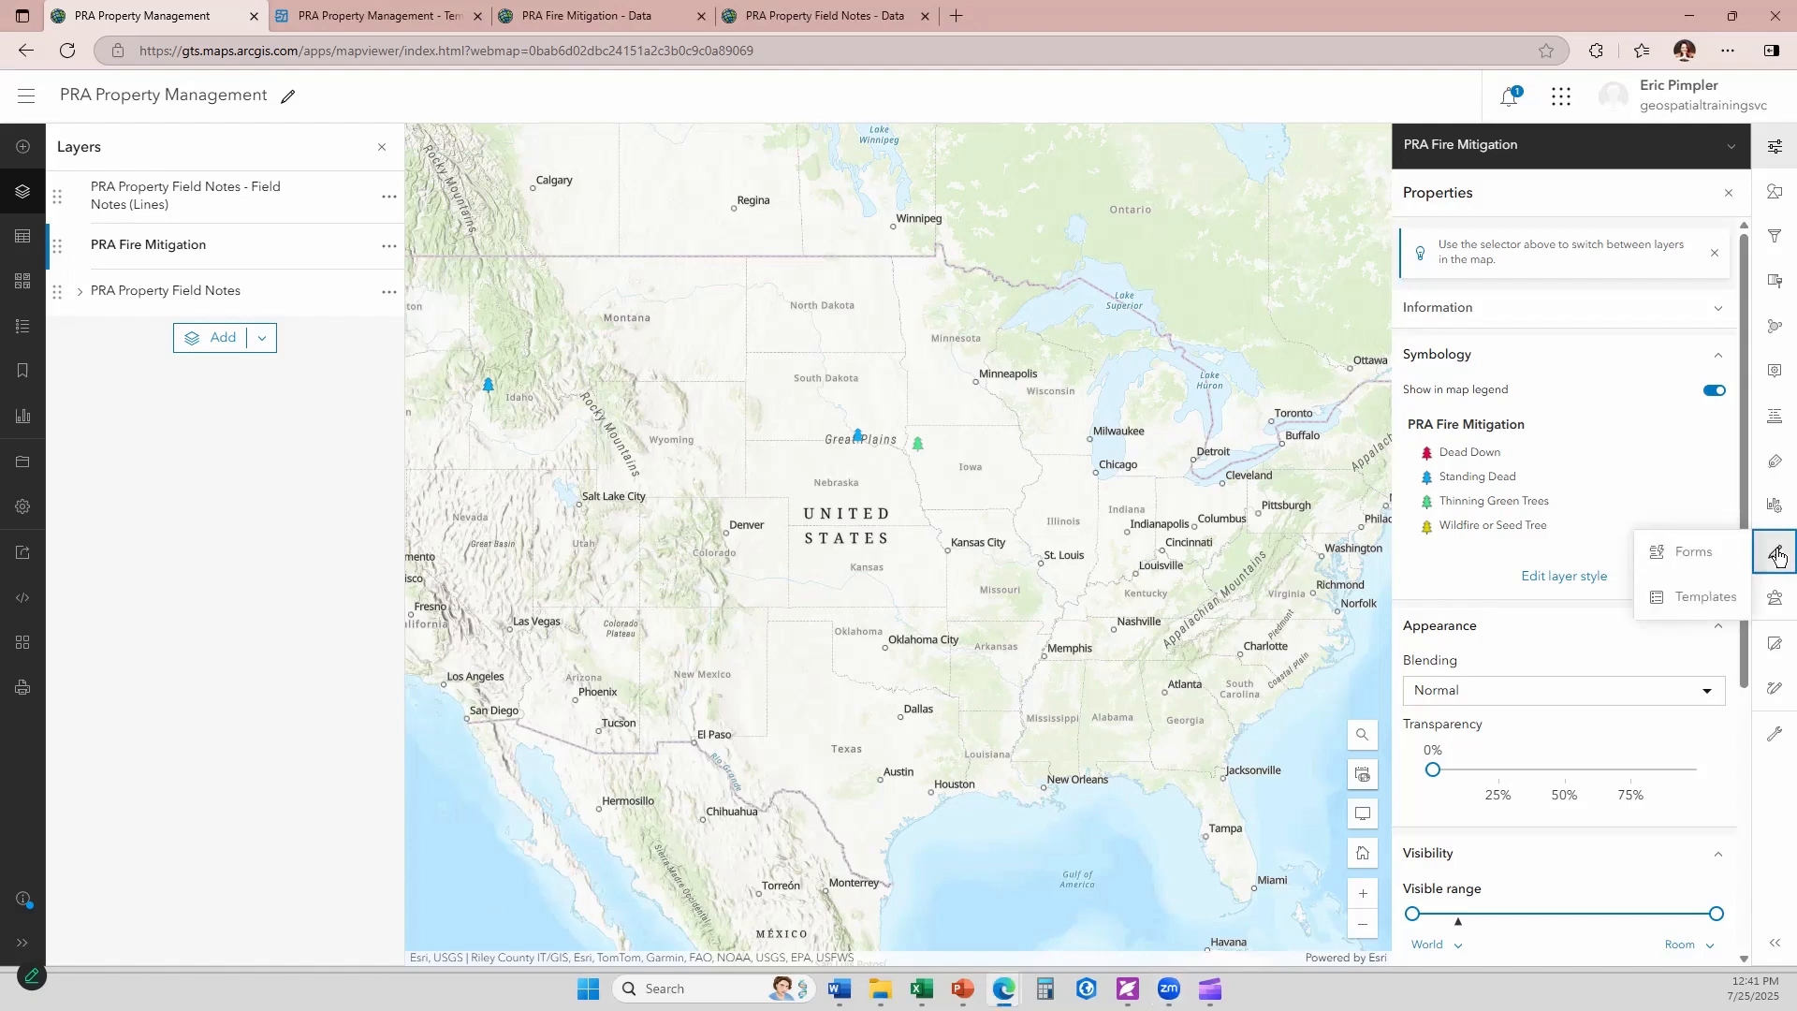
click(1696, 599)
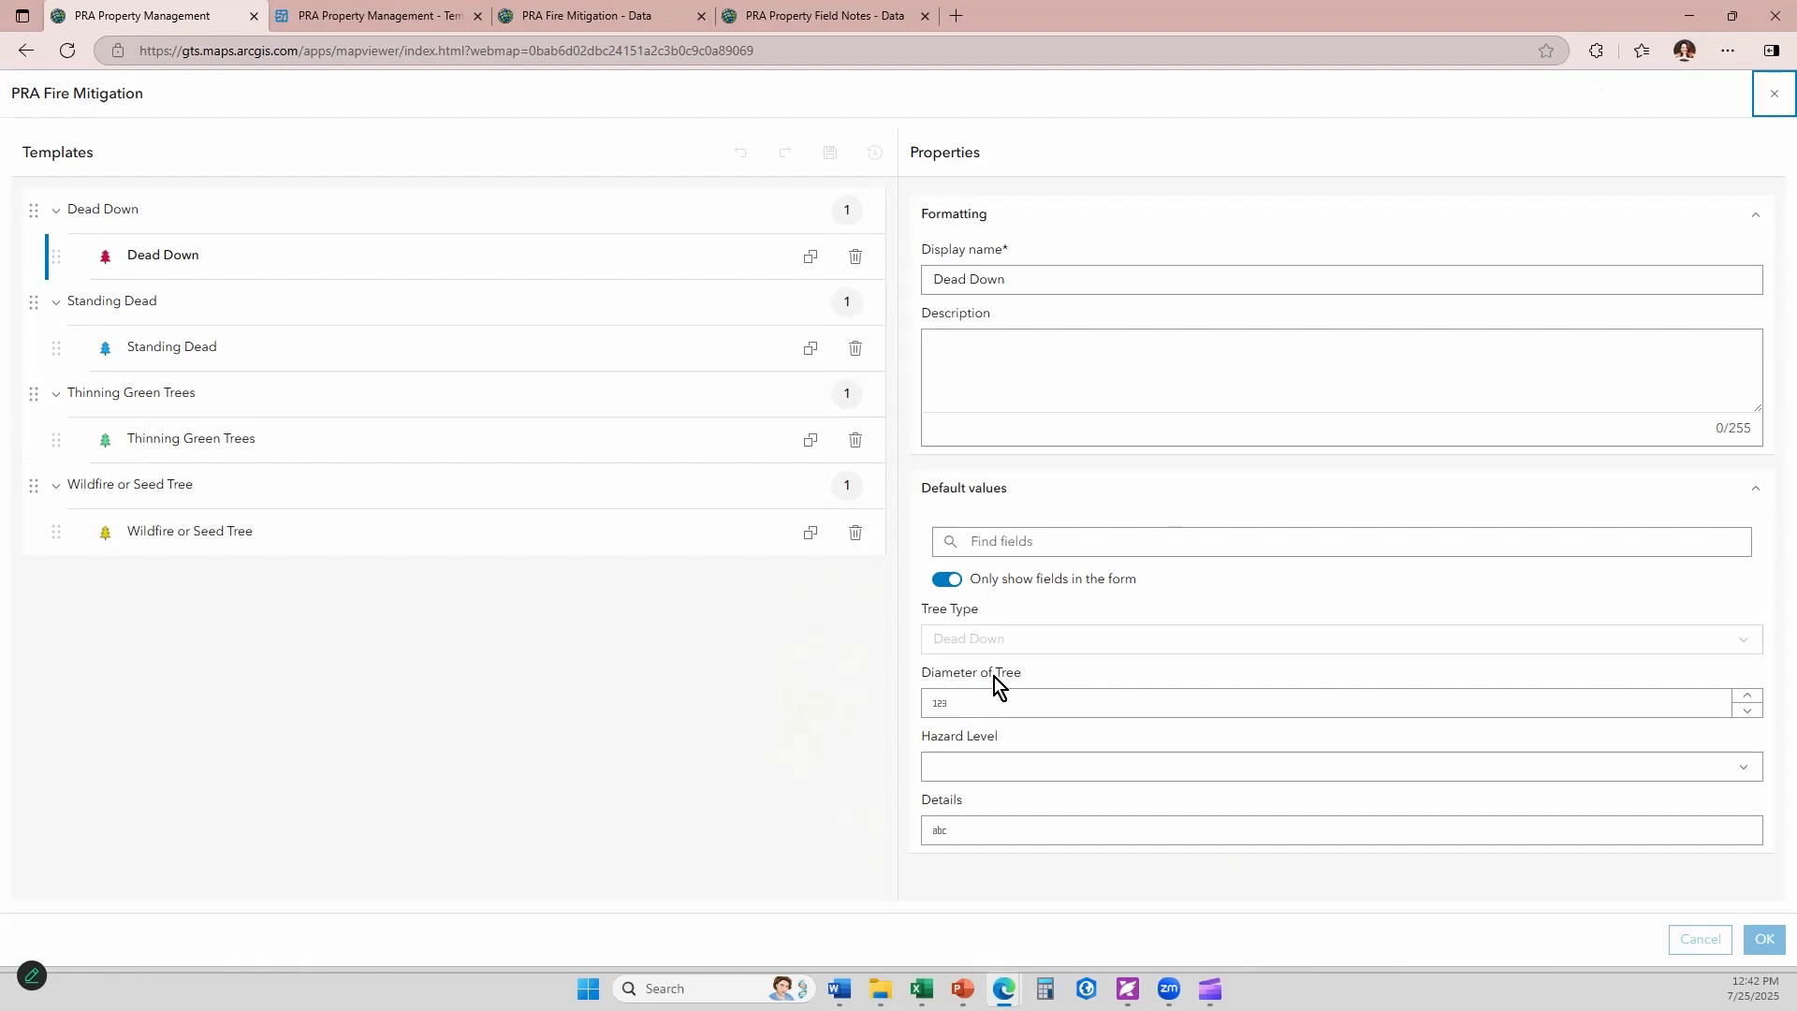
click(1001, 704)
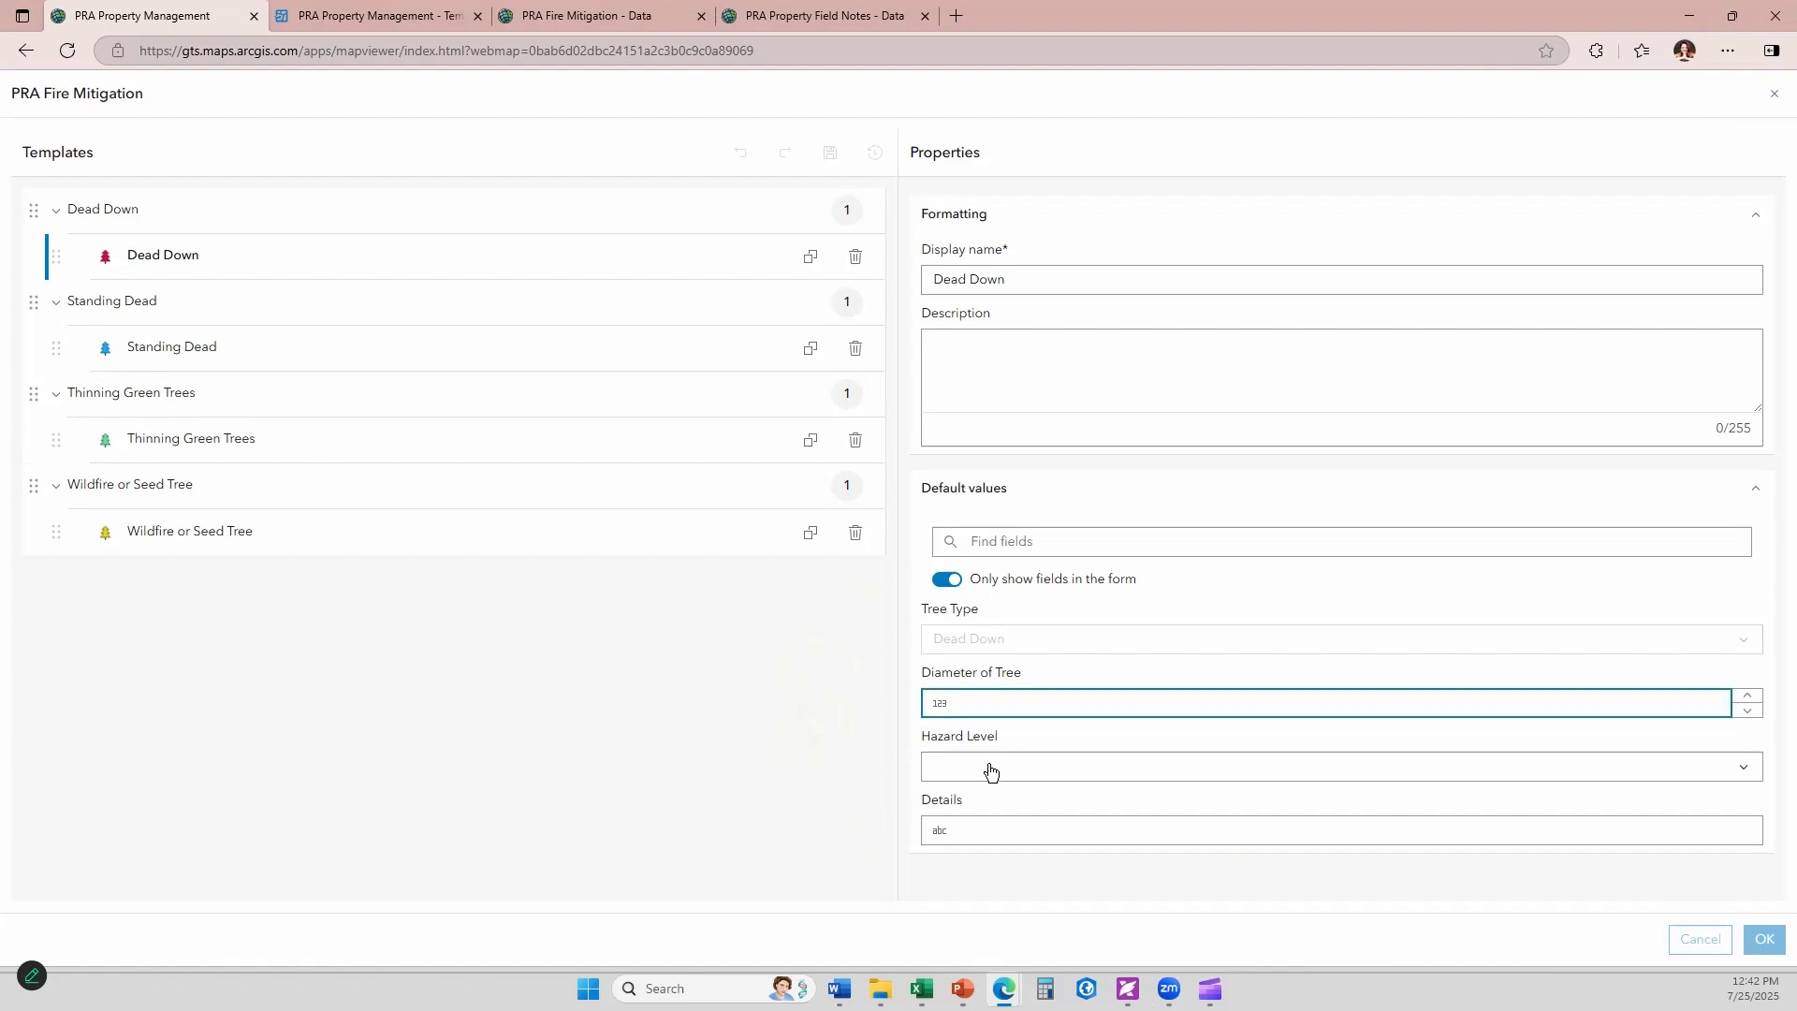
click(998, 773)
click(996, 852)
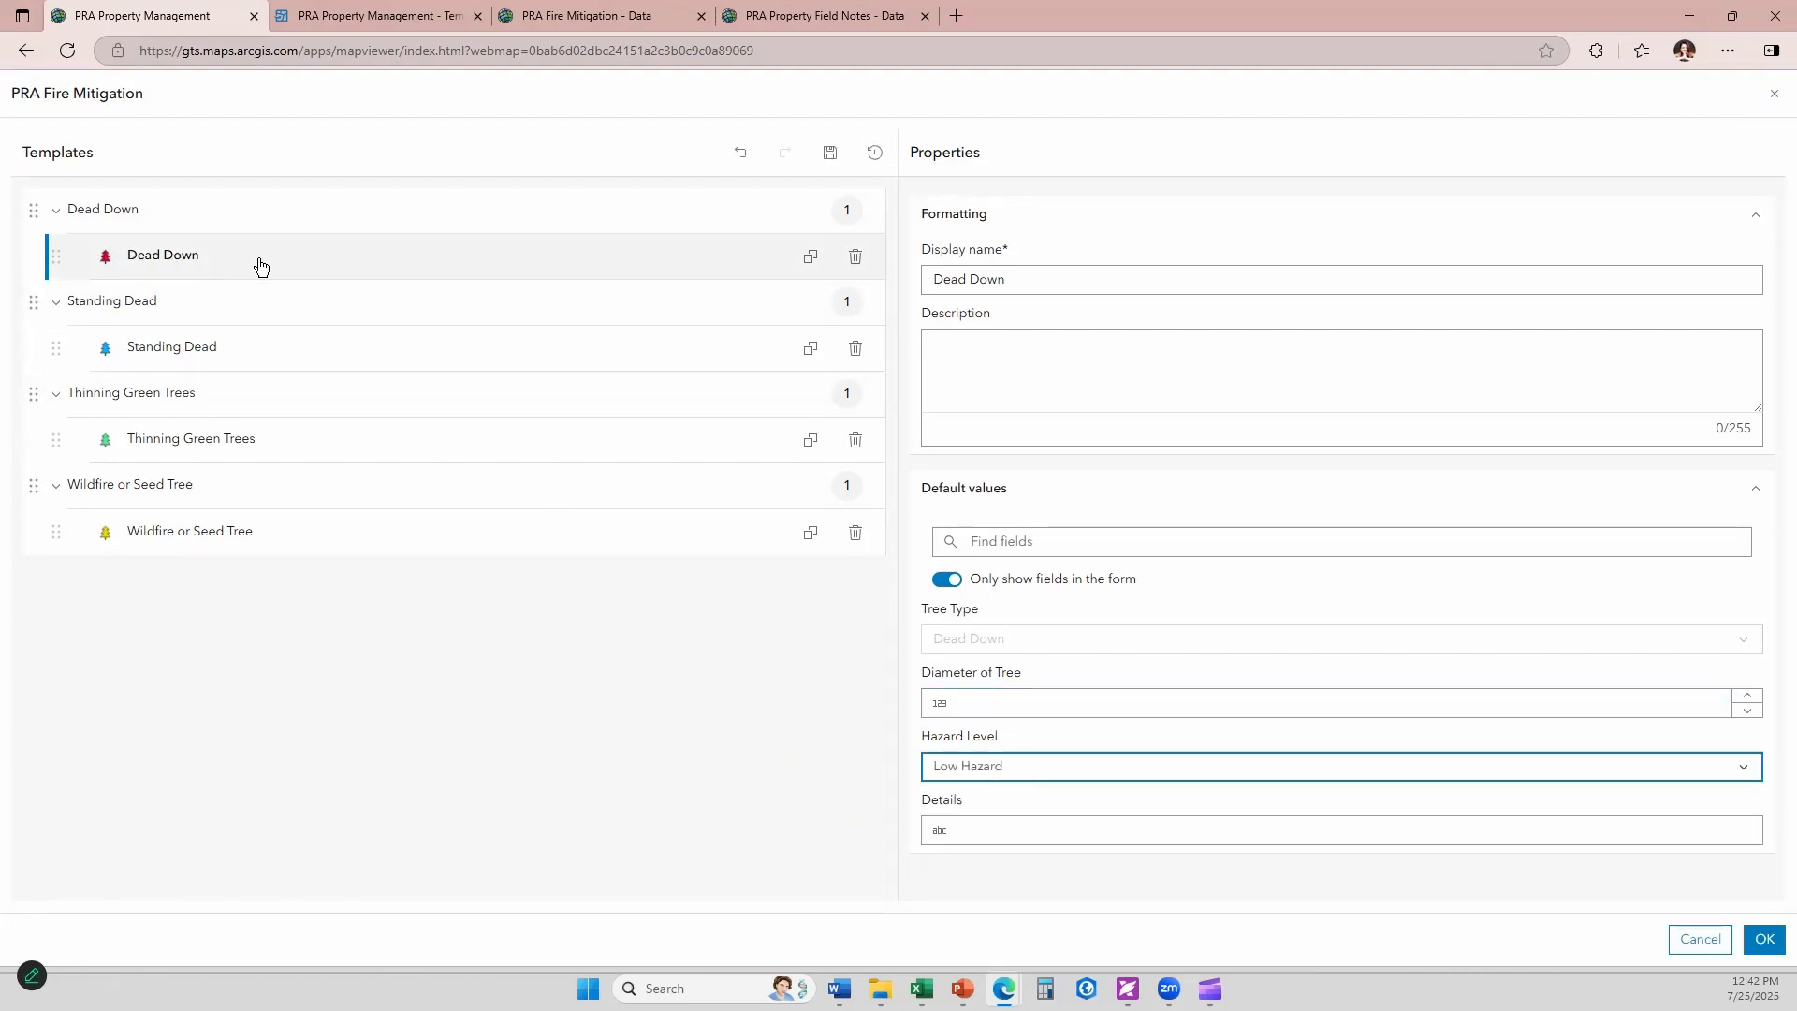
click(999, 816)
- Clear the Dead Down template's default Hazard Level and close the template editor
click(1020, 767)
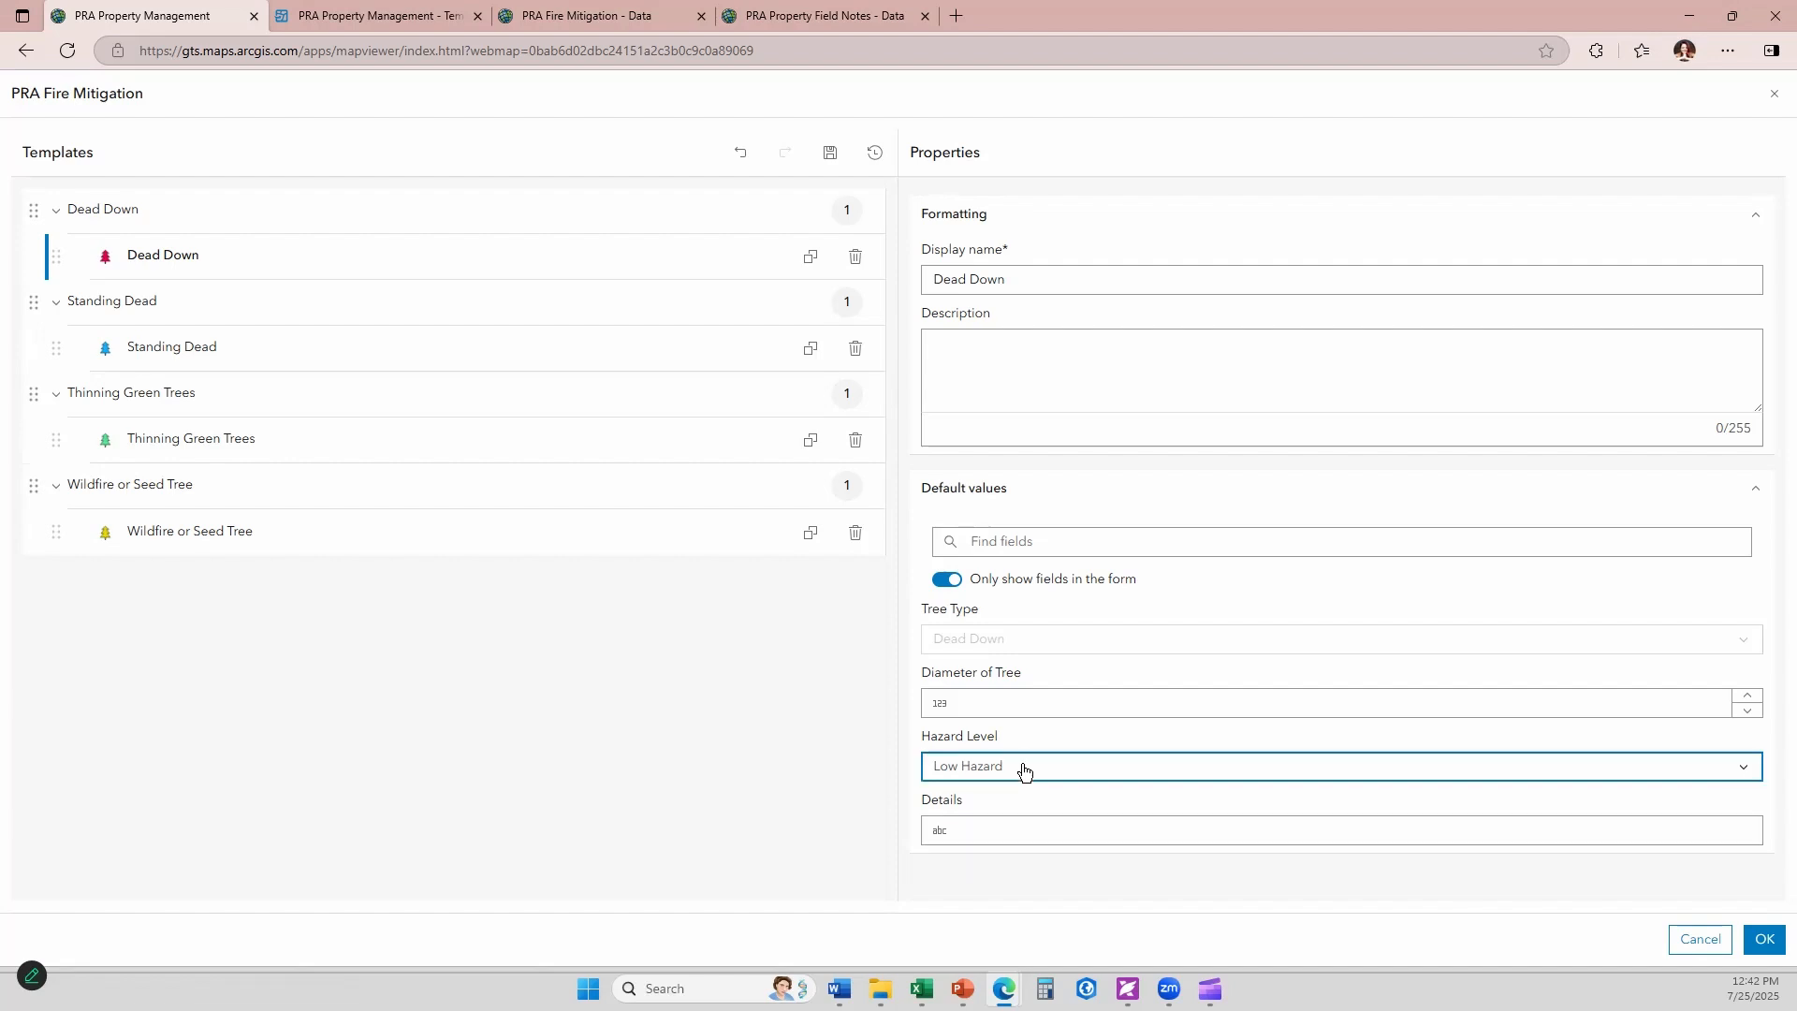
click(1008, 802)
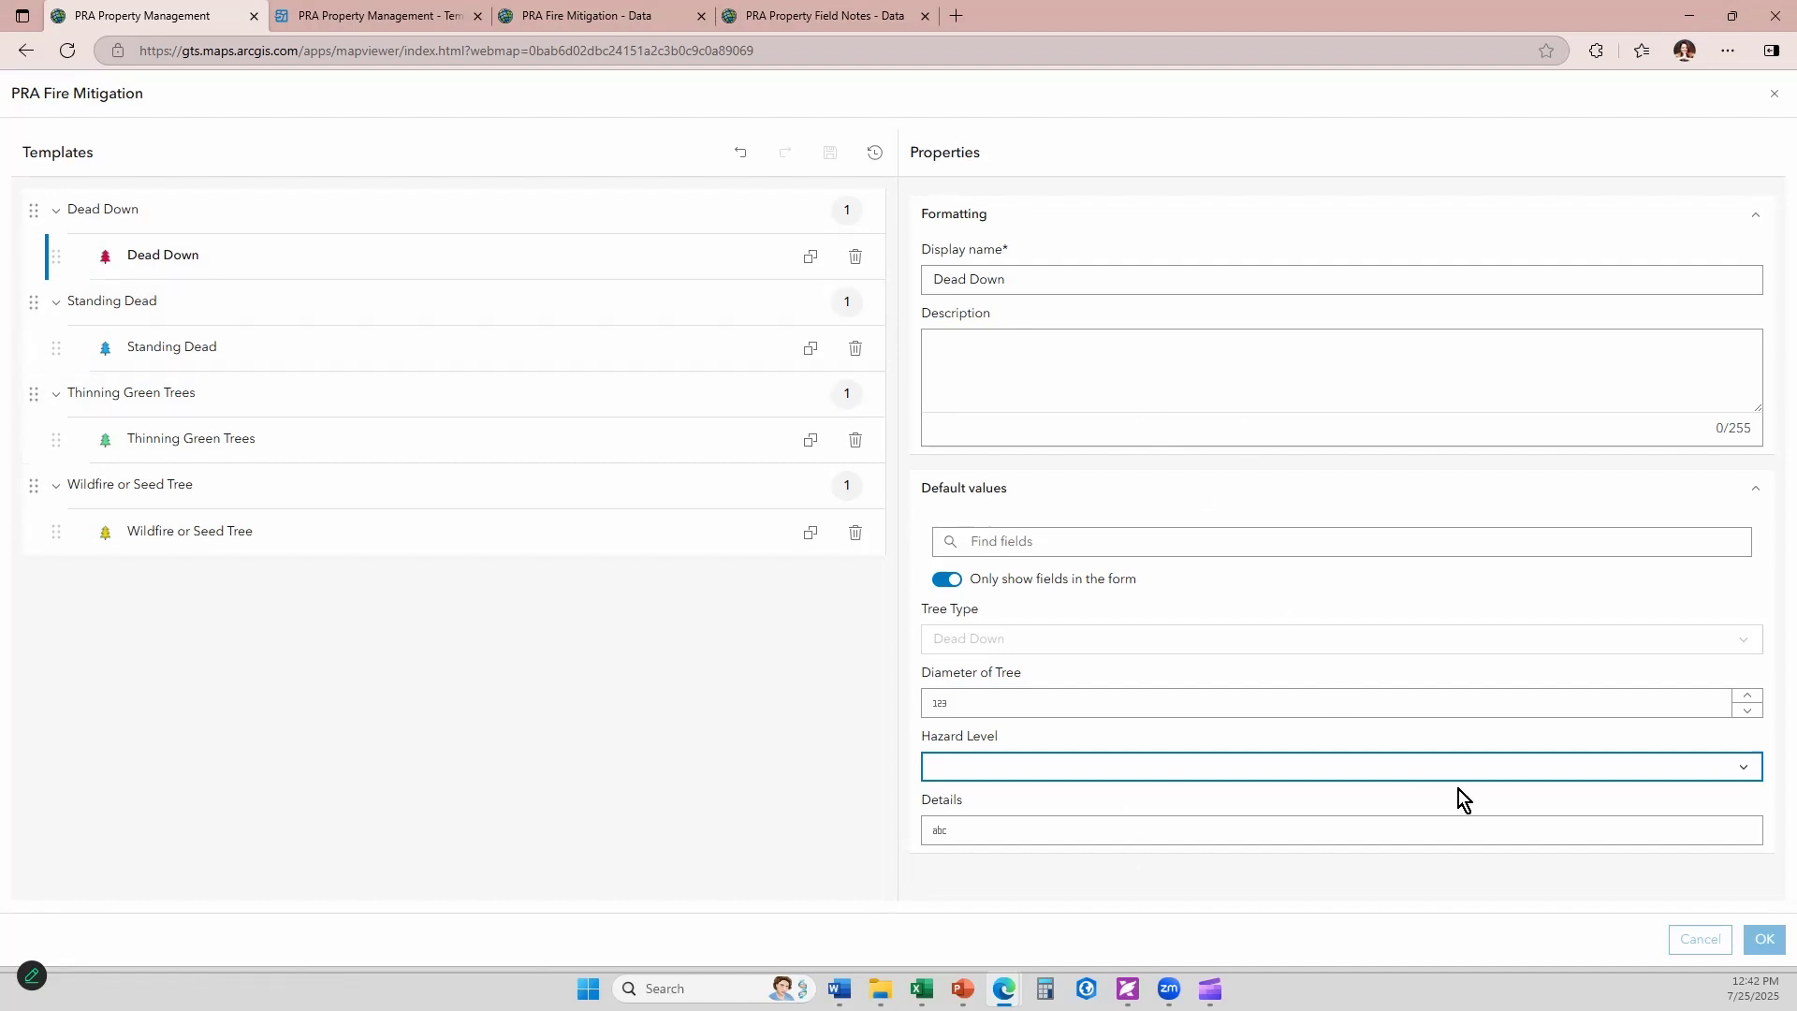
click(1773, 100)
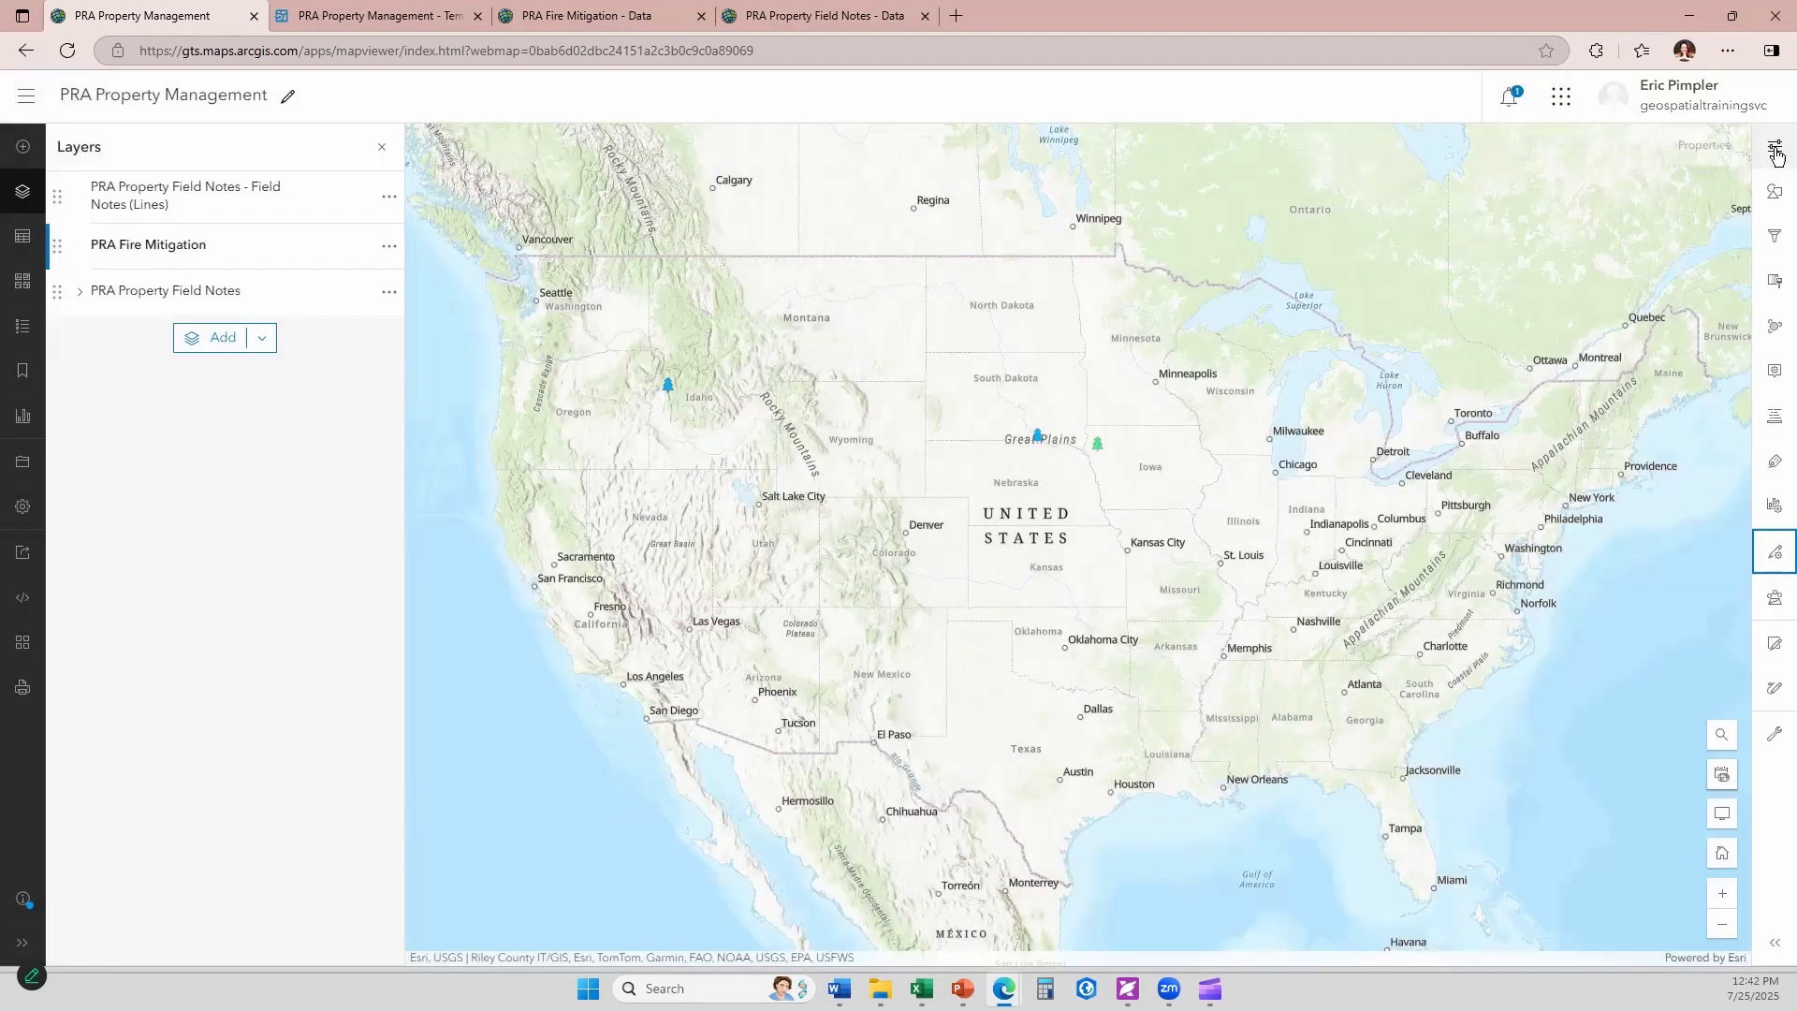
- Switch to Field Maps Designer and review the PRA Fire Mitigation layer's form and feature templates
click(1777, 153)
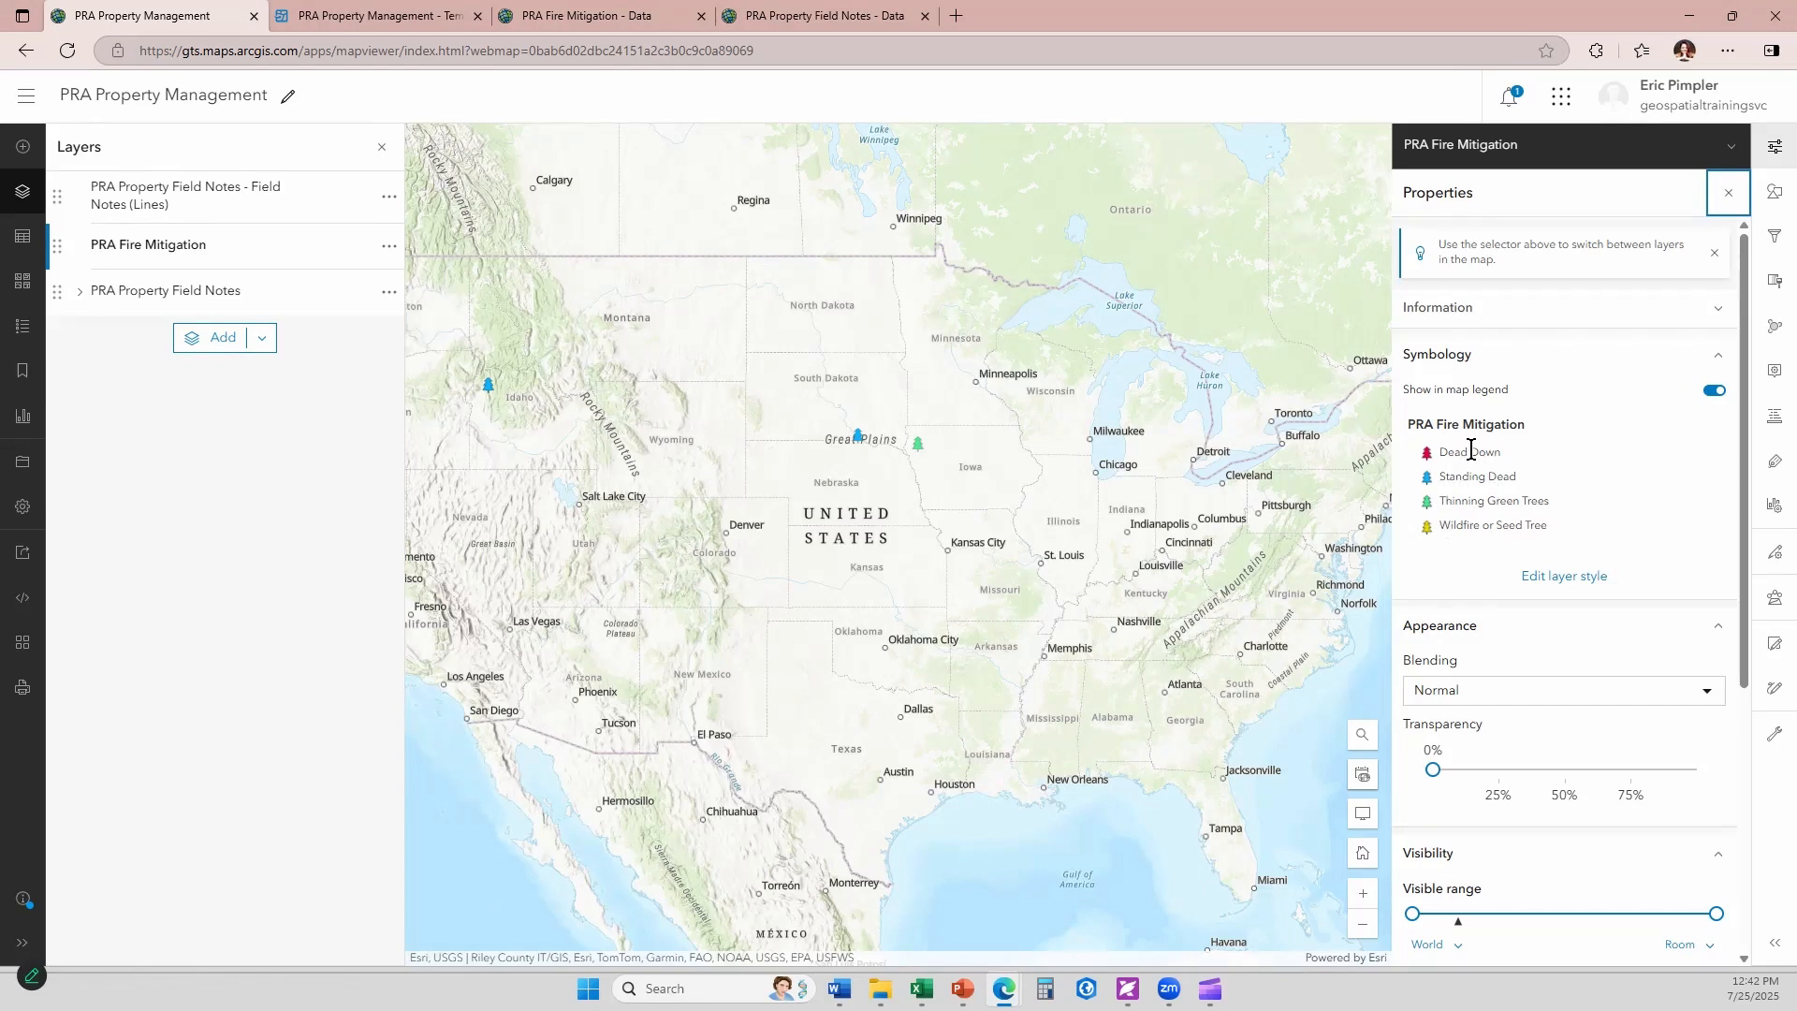
click(382, 11)
click(467, 159)
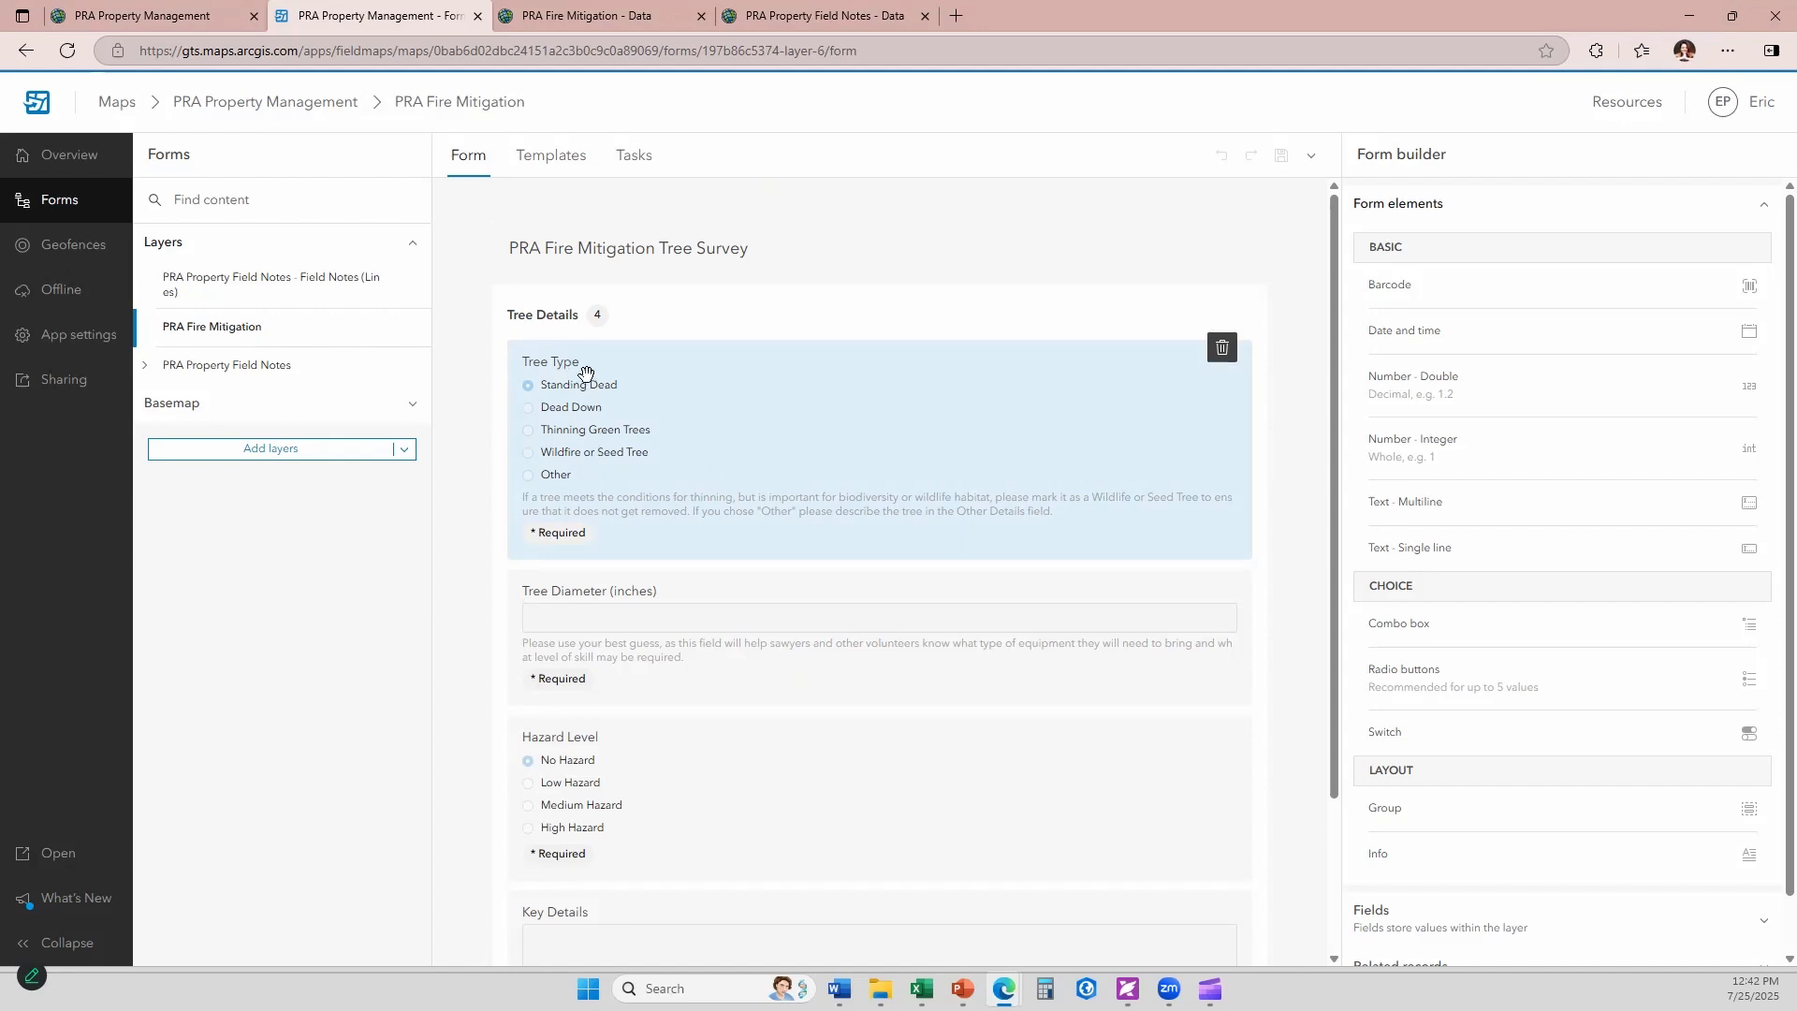
click(571, 152)
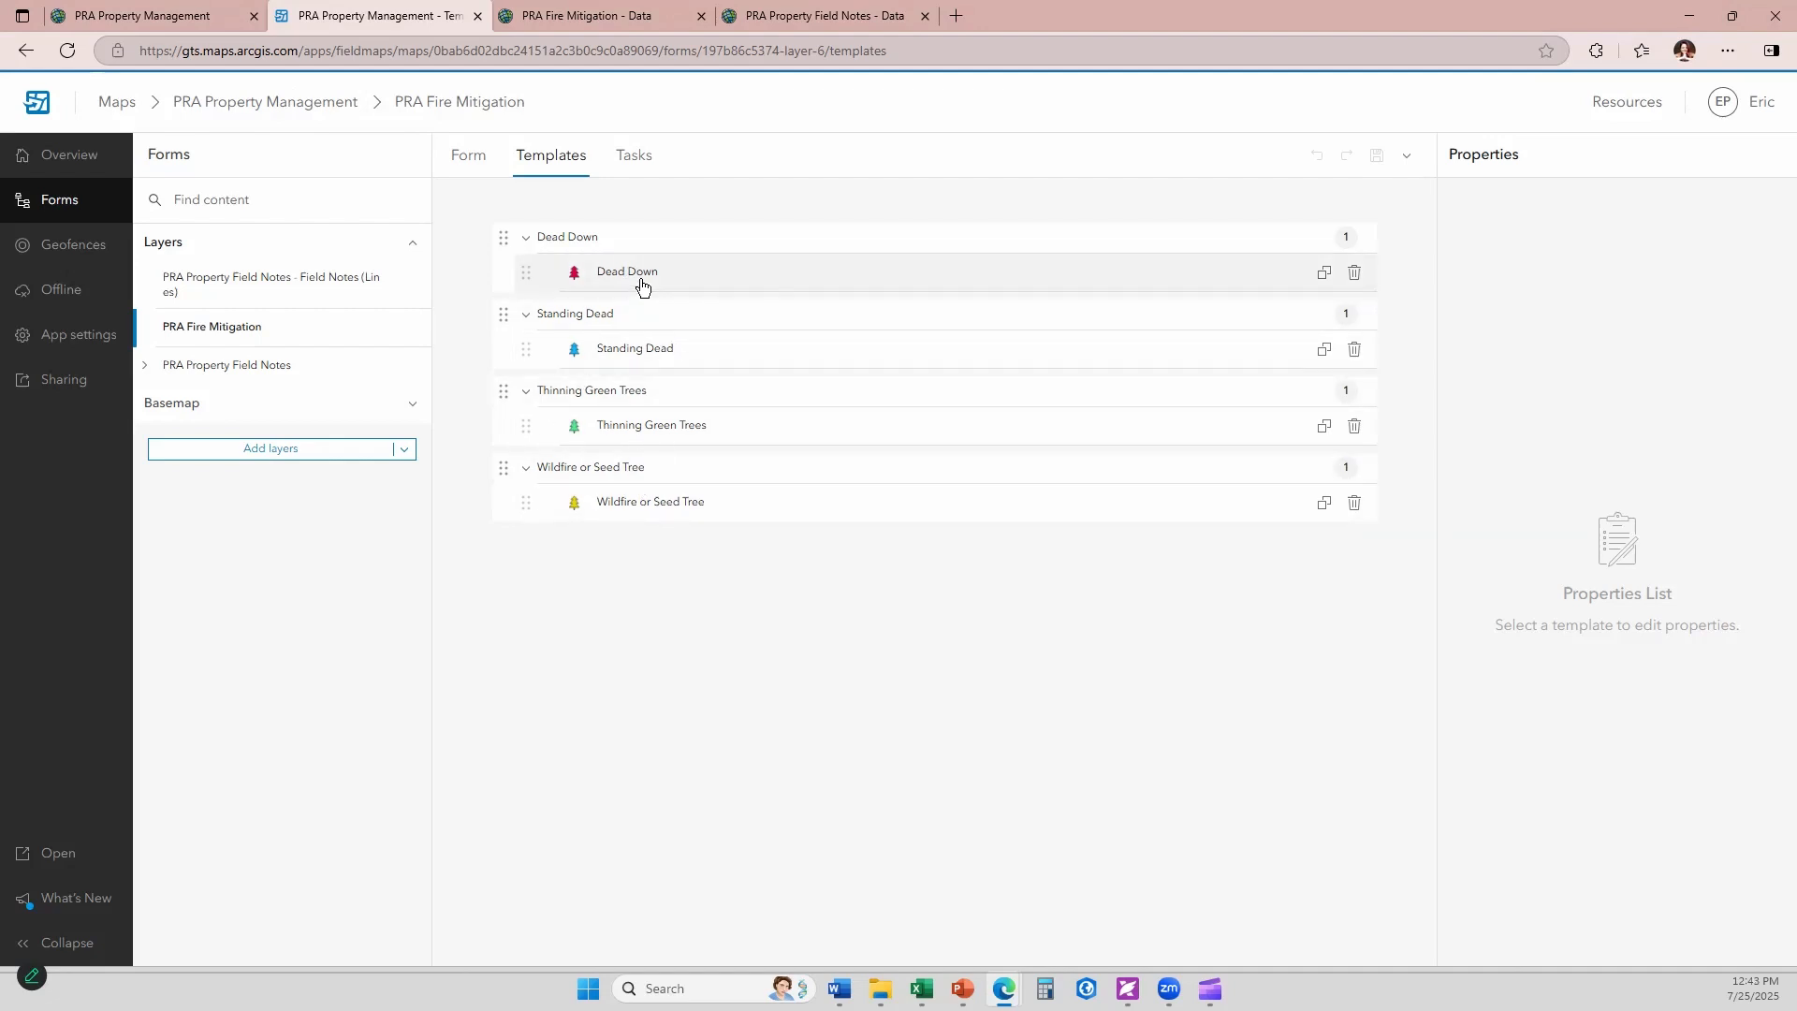
- Add a value with label Other and code Other to the Tree Type field's domain in the PRA Fire Mitigation layer, and save it
click(626, 16)
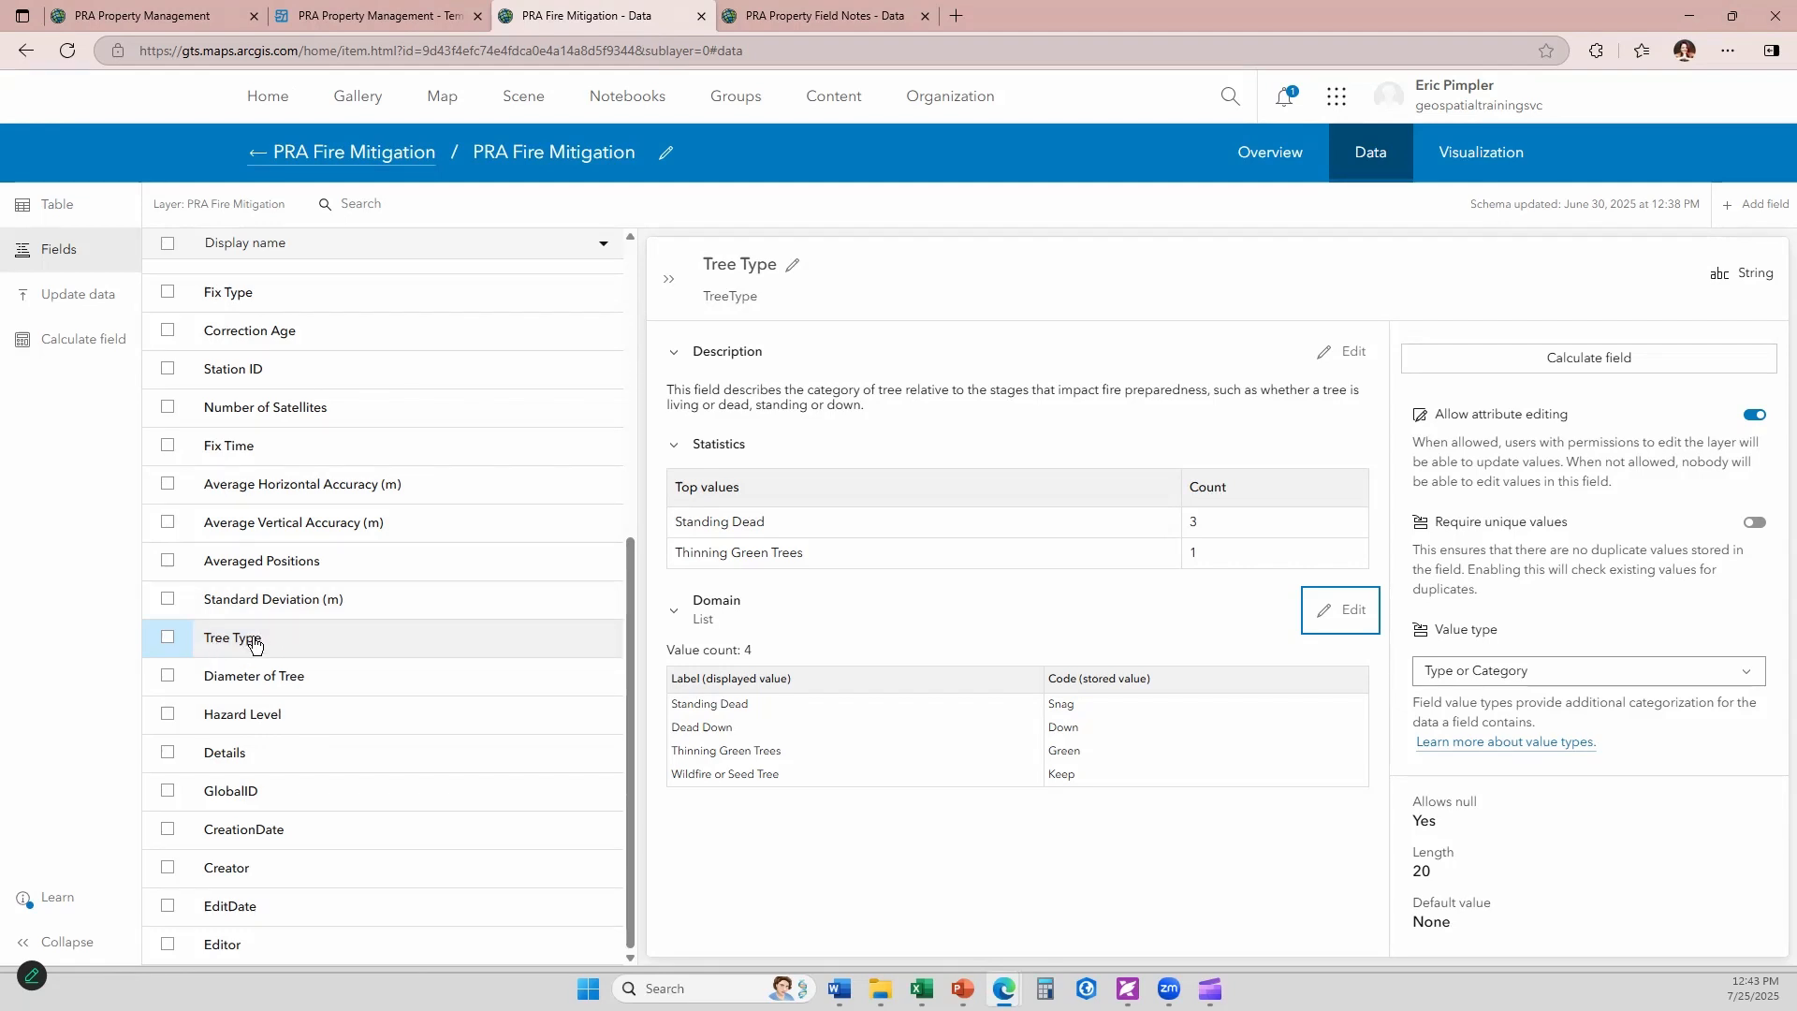
click(1348, 614)
click(736, 513)
text(Other)
key(Tab)
text(Other)
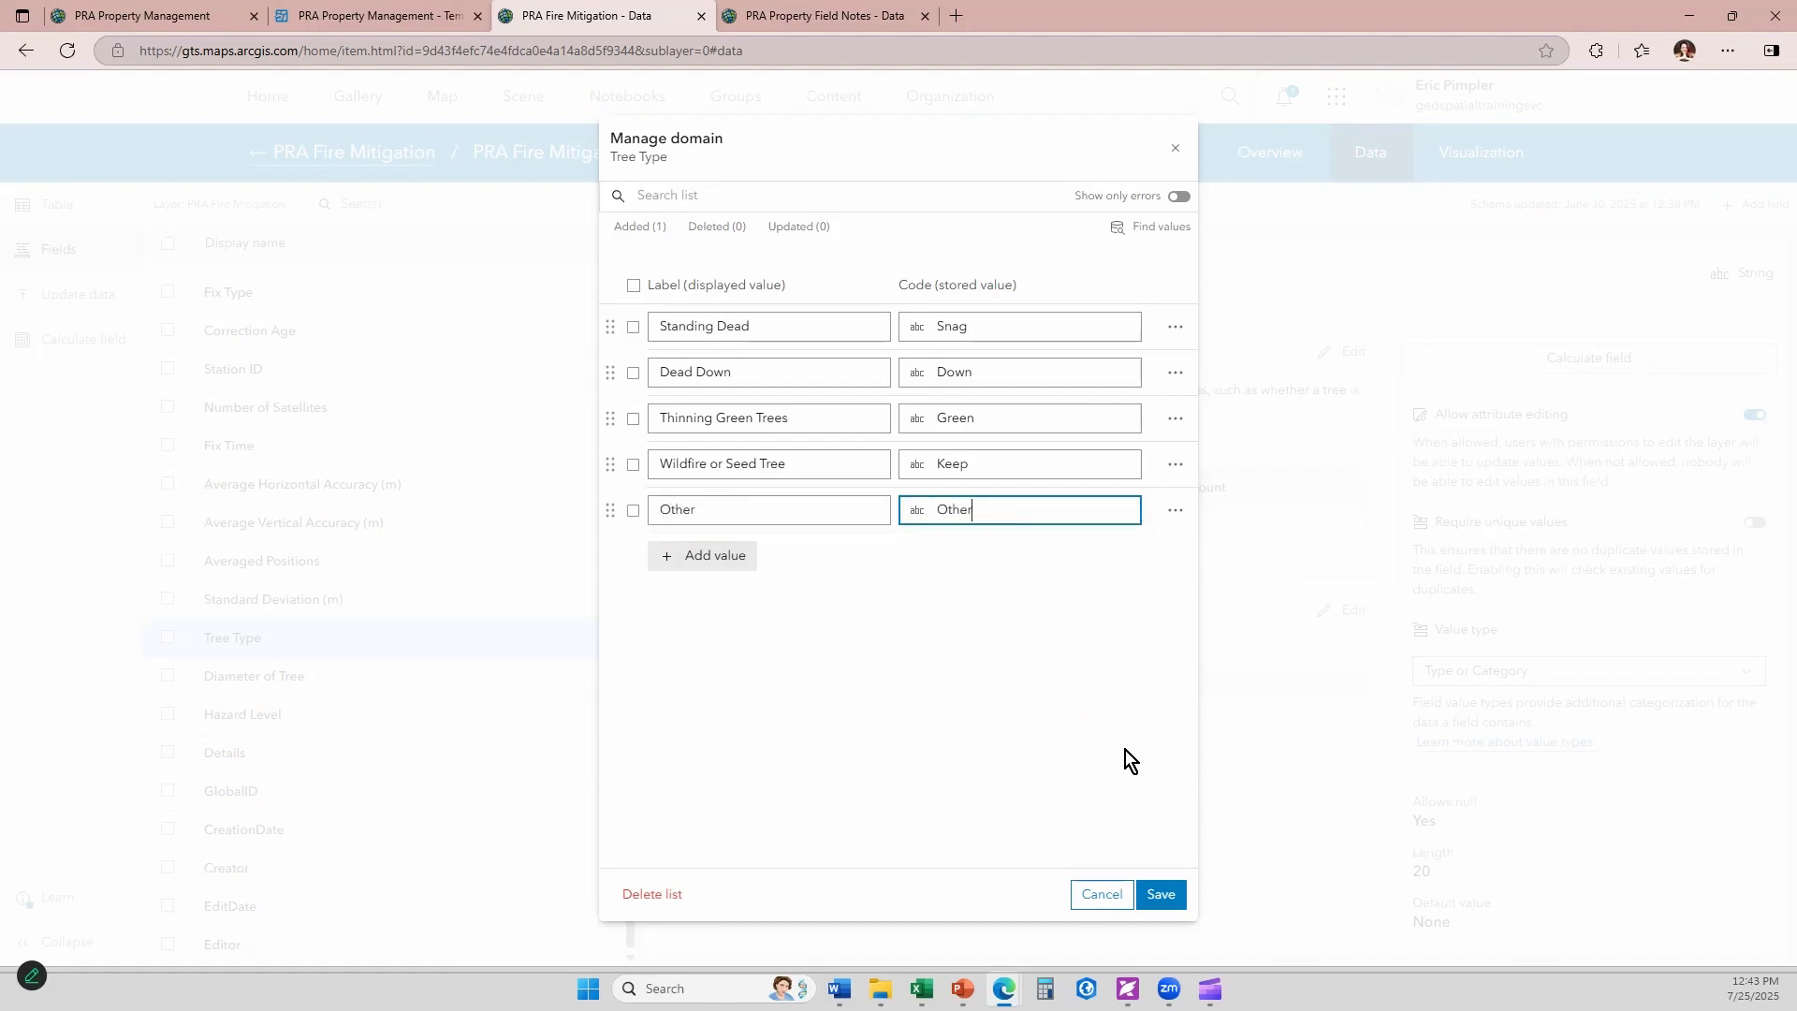
click(1161, 895)
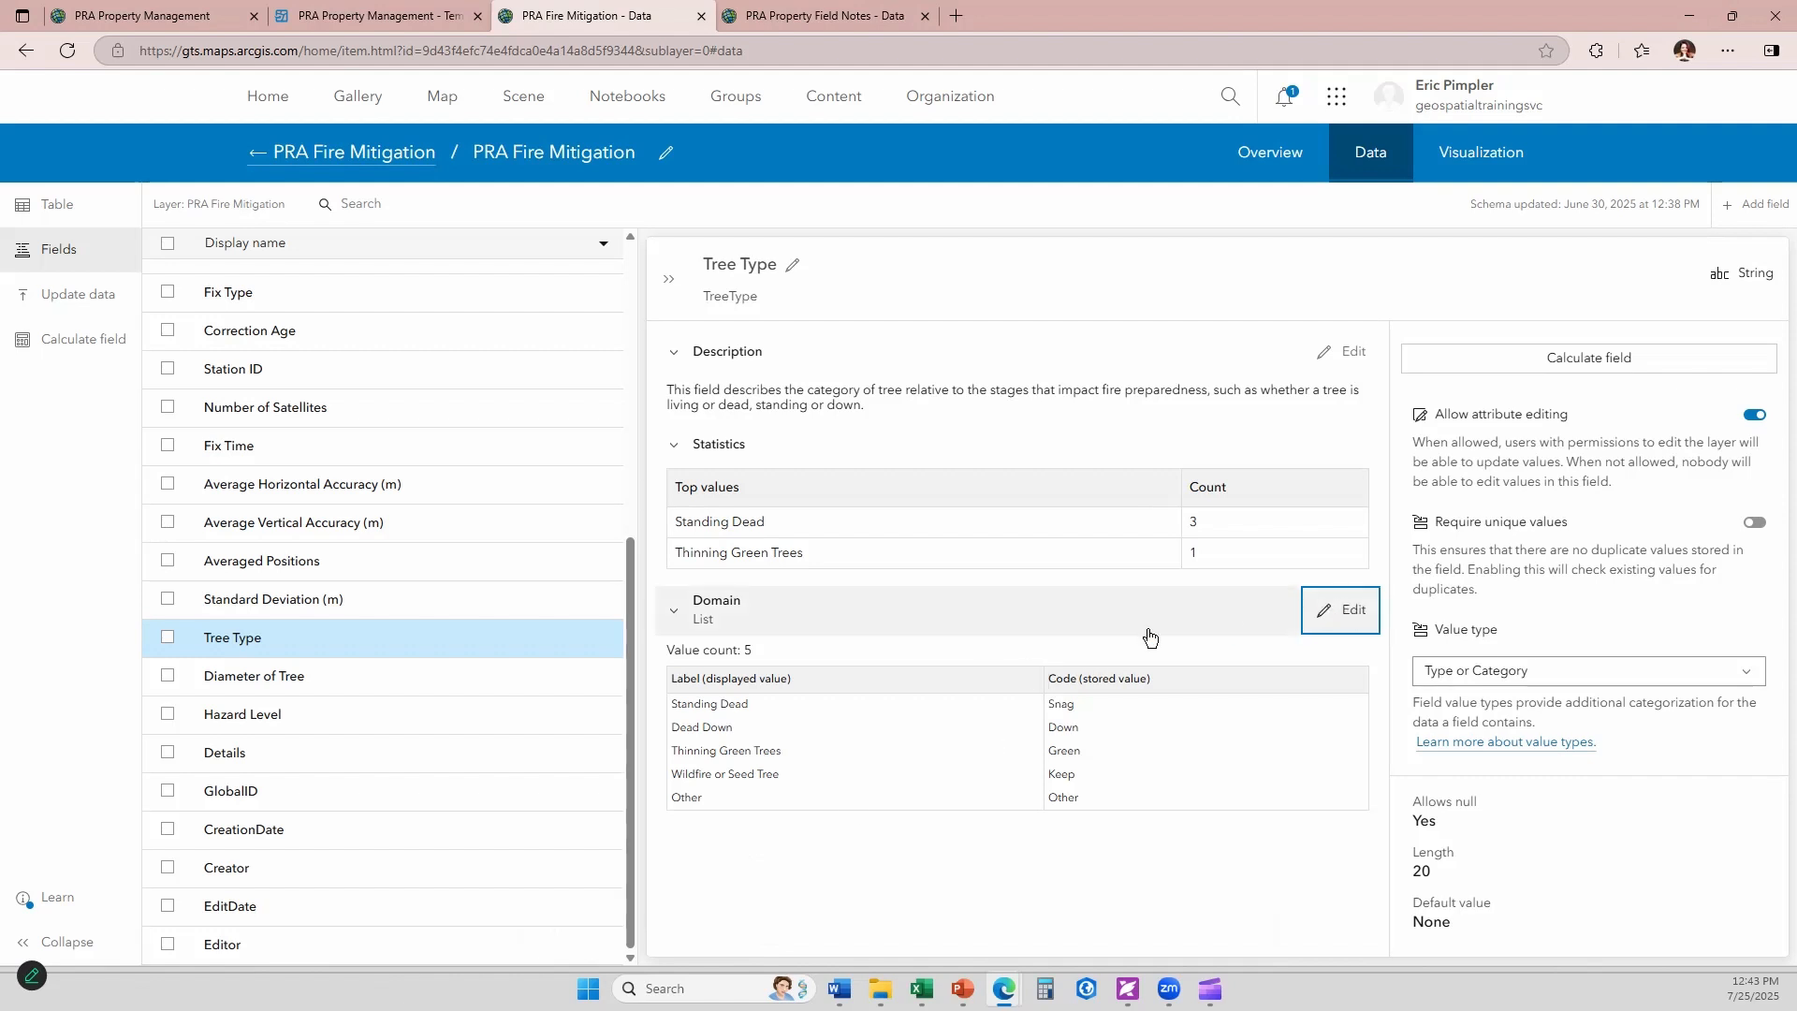
- Reload the templates in Field Maps Designer and compare them with the Tree Type domain and the map's symbology
click(402, 13)
click(68, 53)
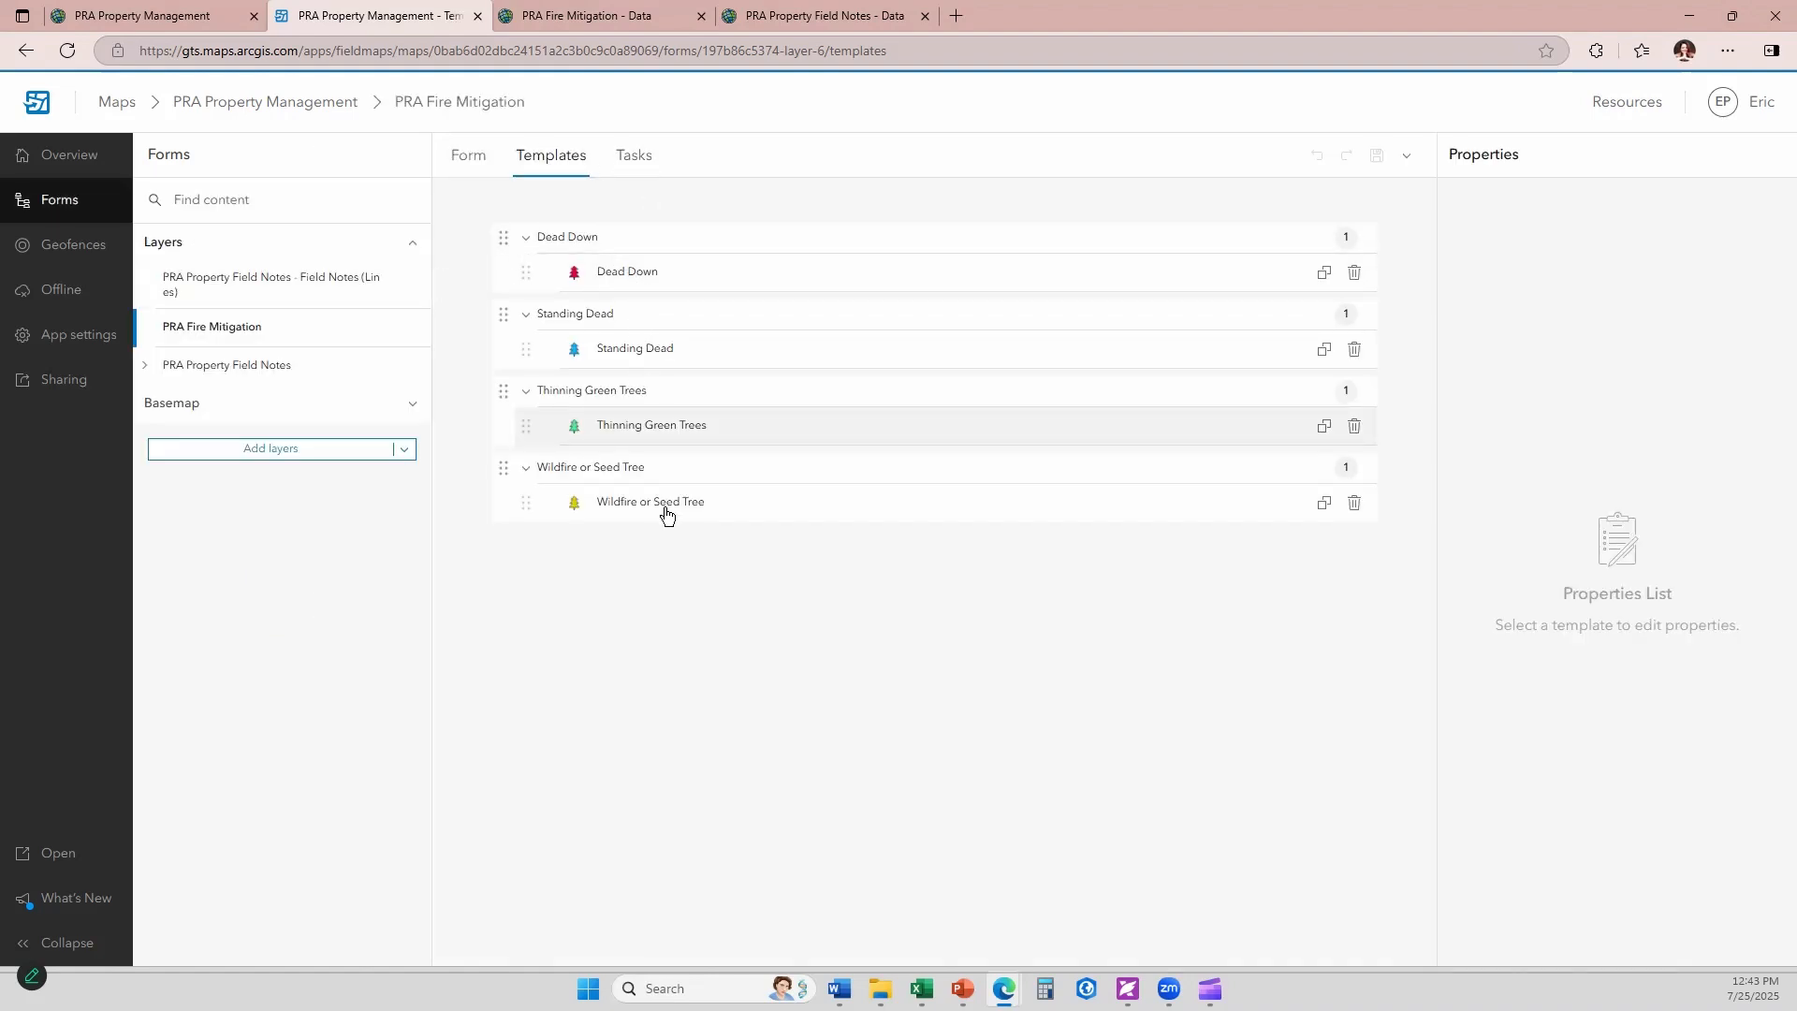
click(599, 4)
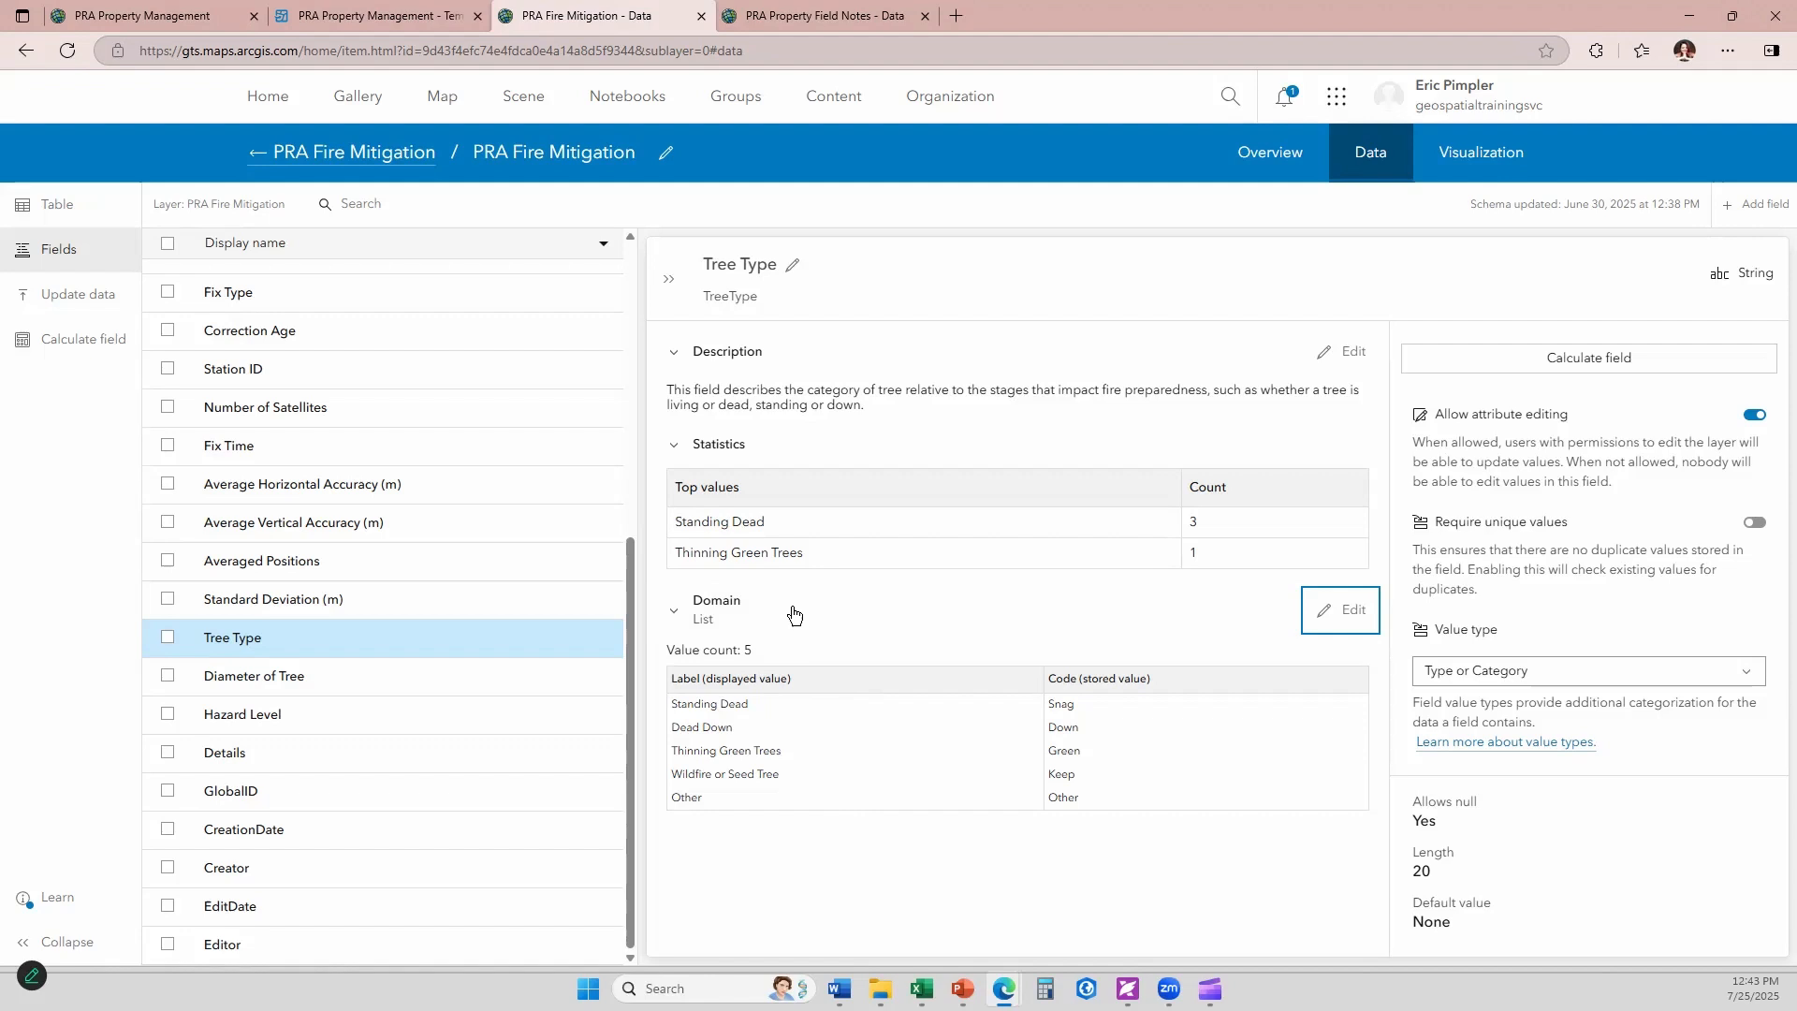
click(165, 4)
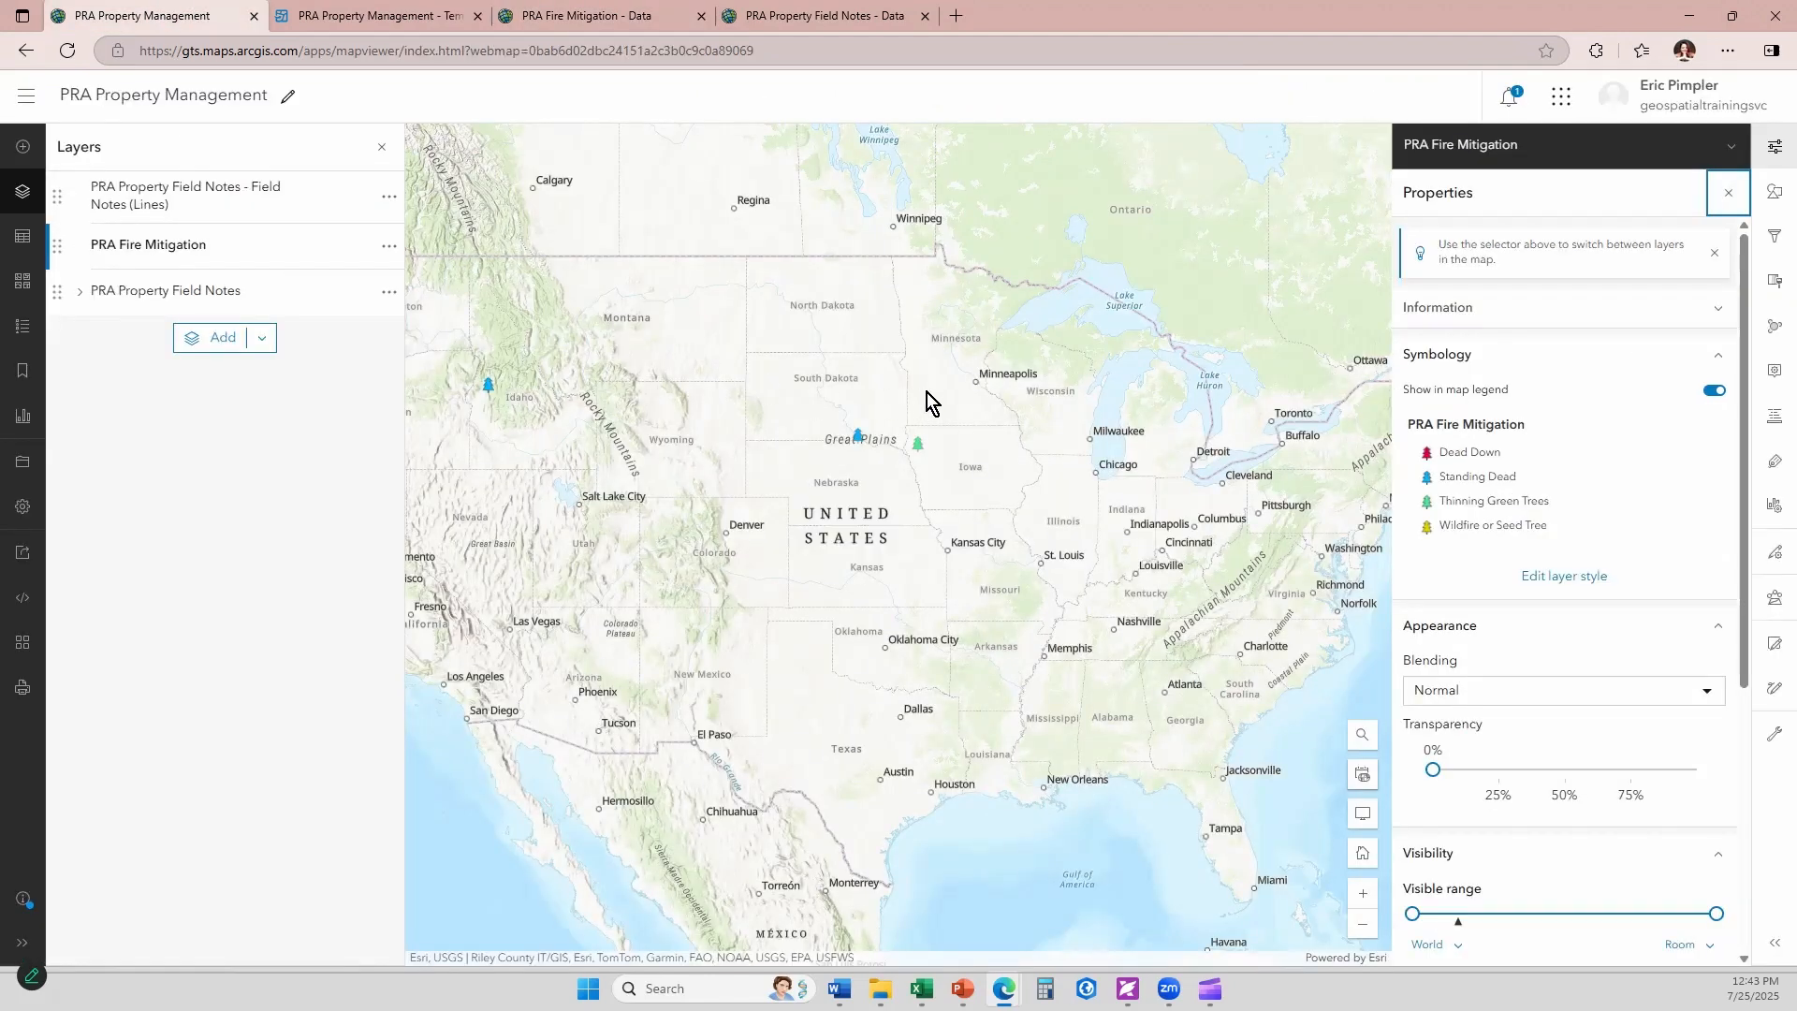
click(416, 16)
- Return to Map Viewer and move the Other tree type into the main symbol group of the PRA Fire Mitigation style, applying the change
click(179, 4)
click(1567, 577)
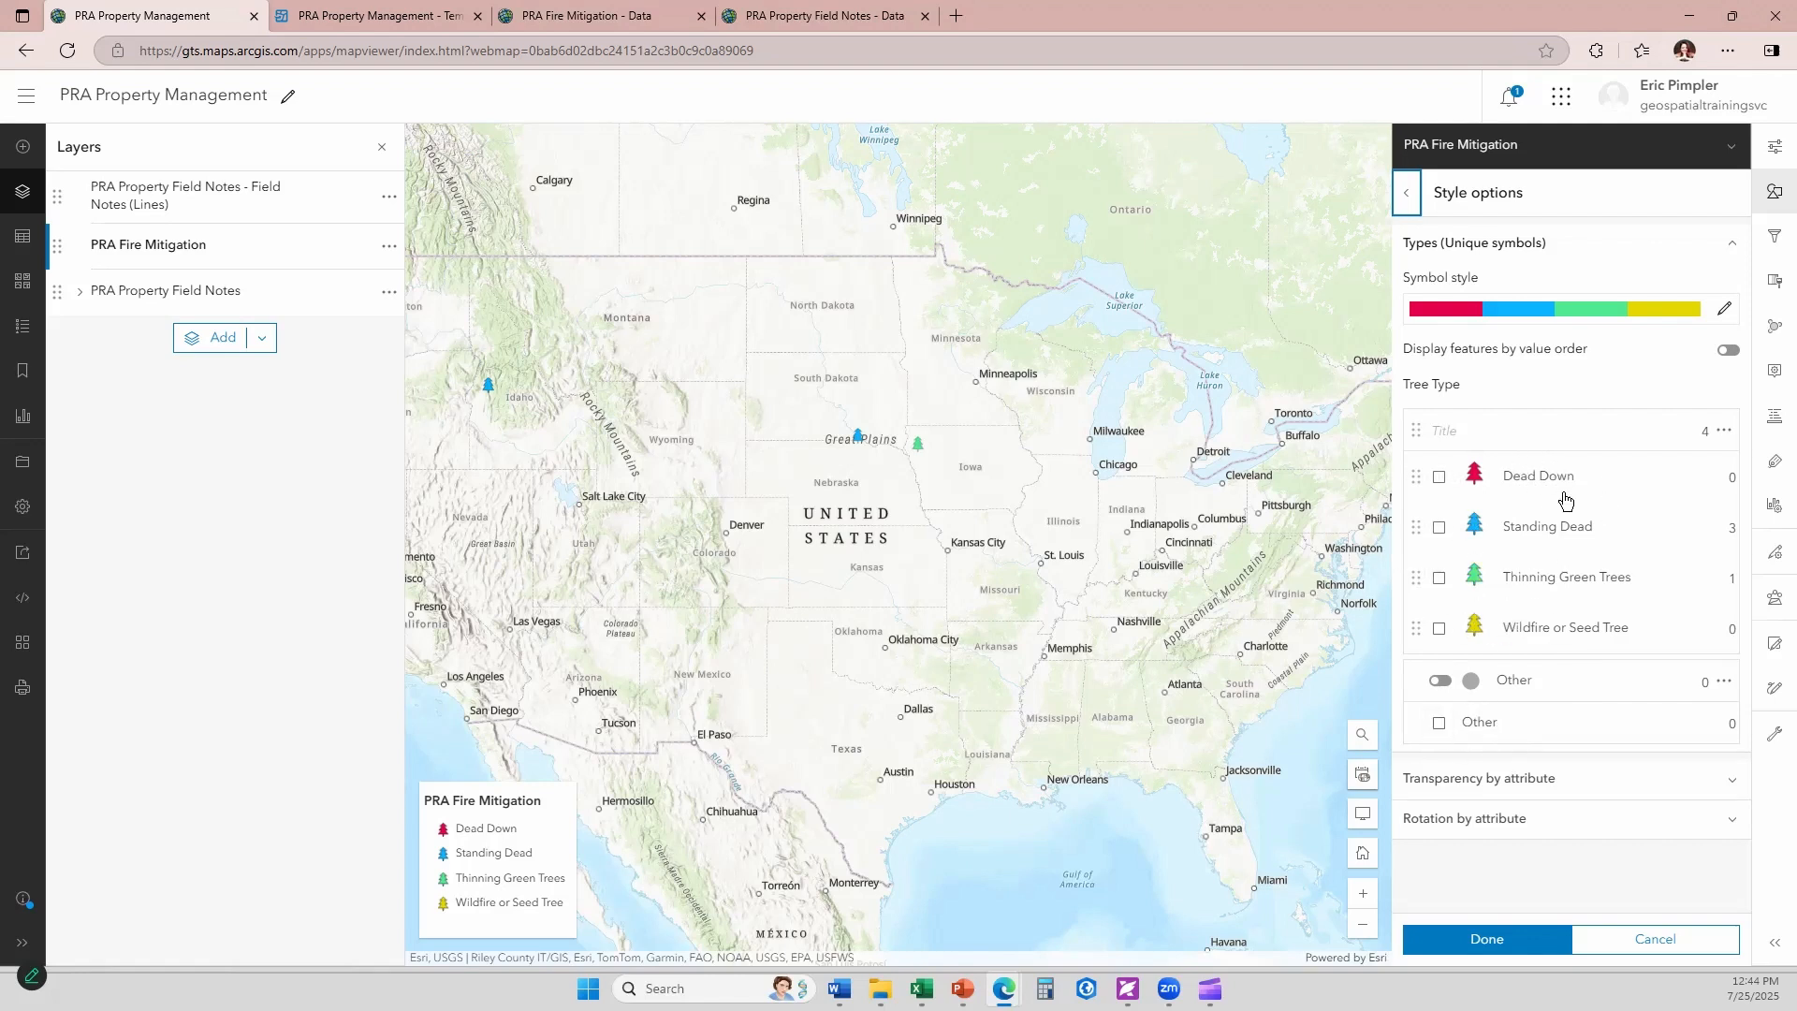
click(1441, 726)
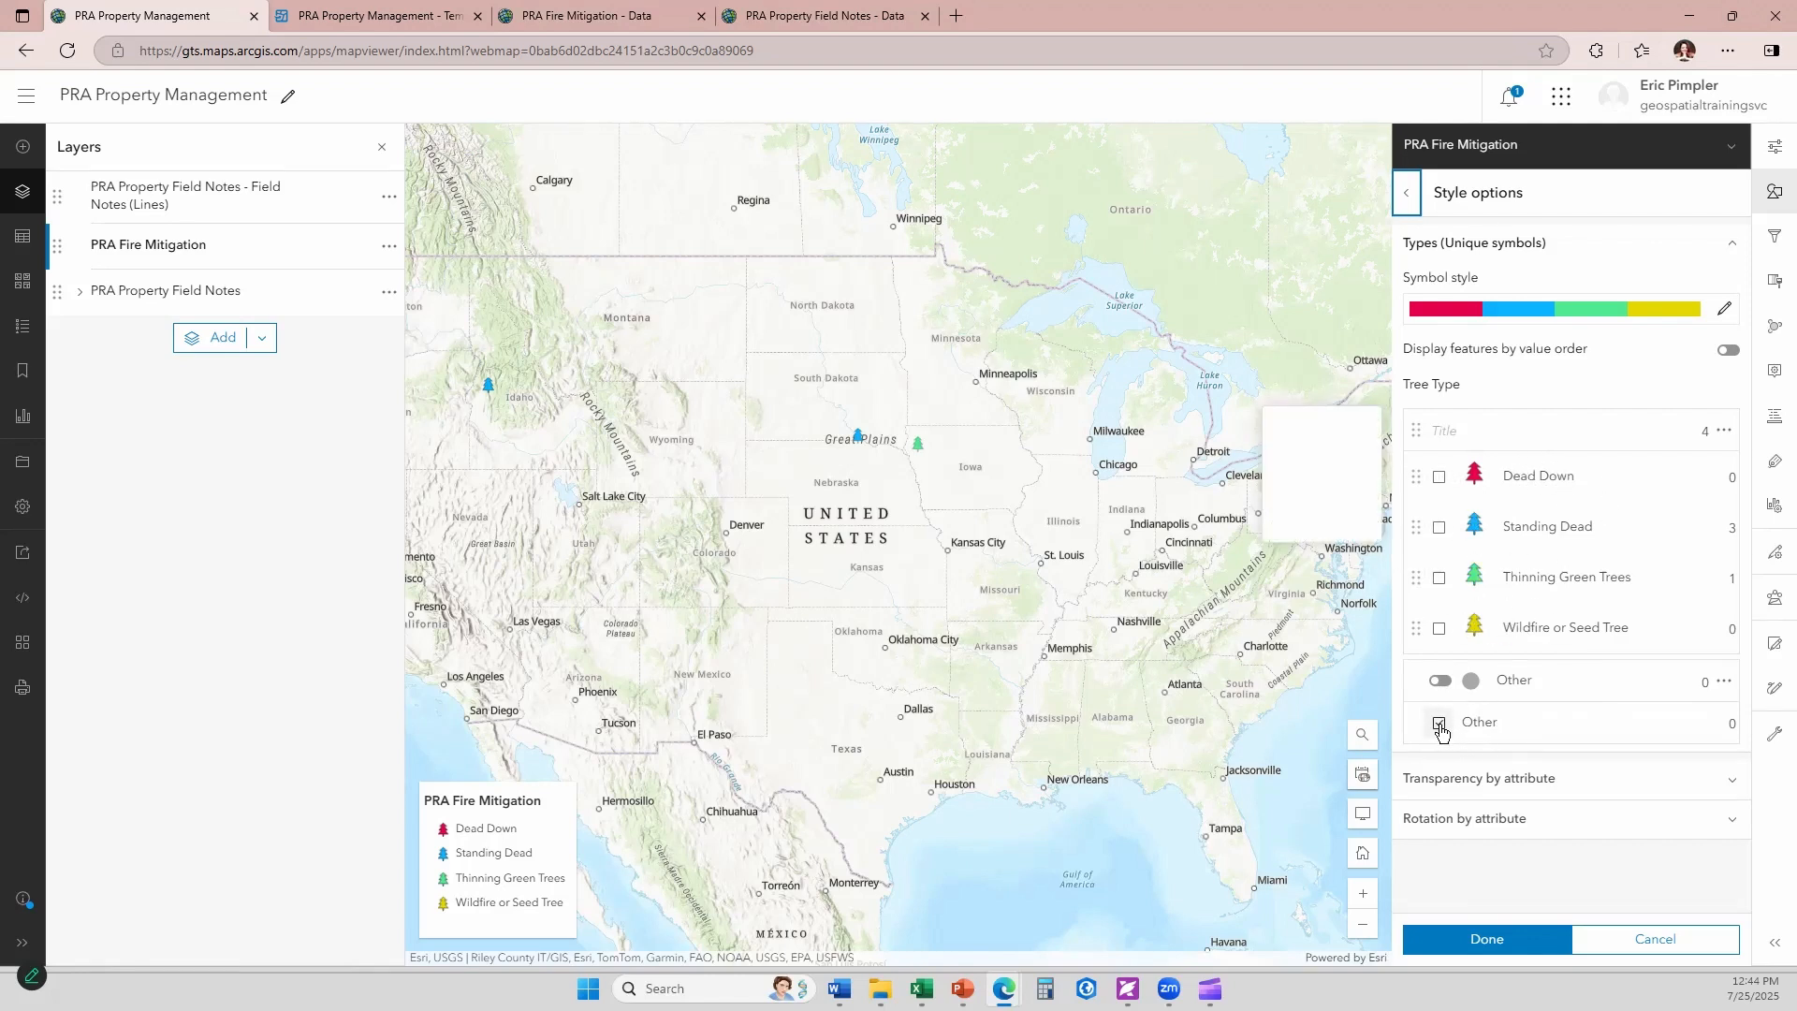
click(1336, 433)
click(1259, 475)
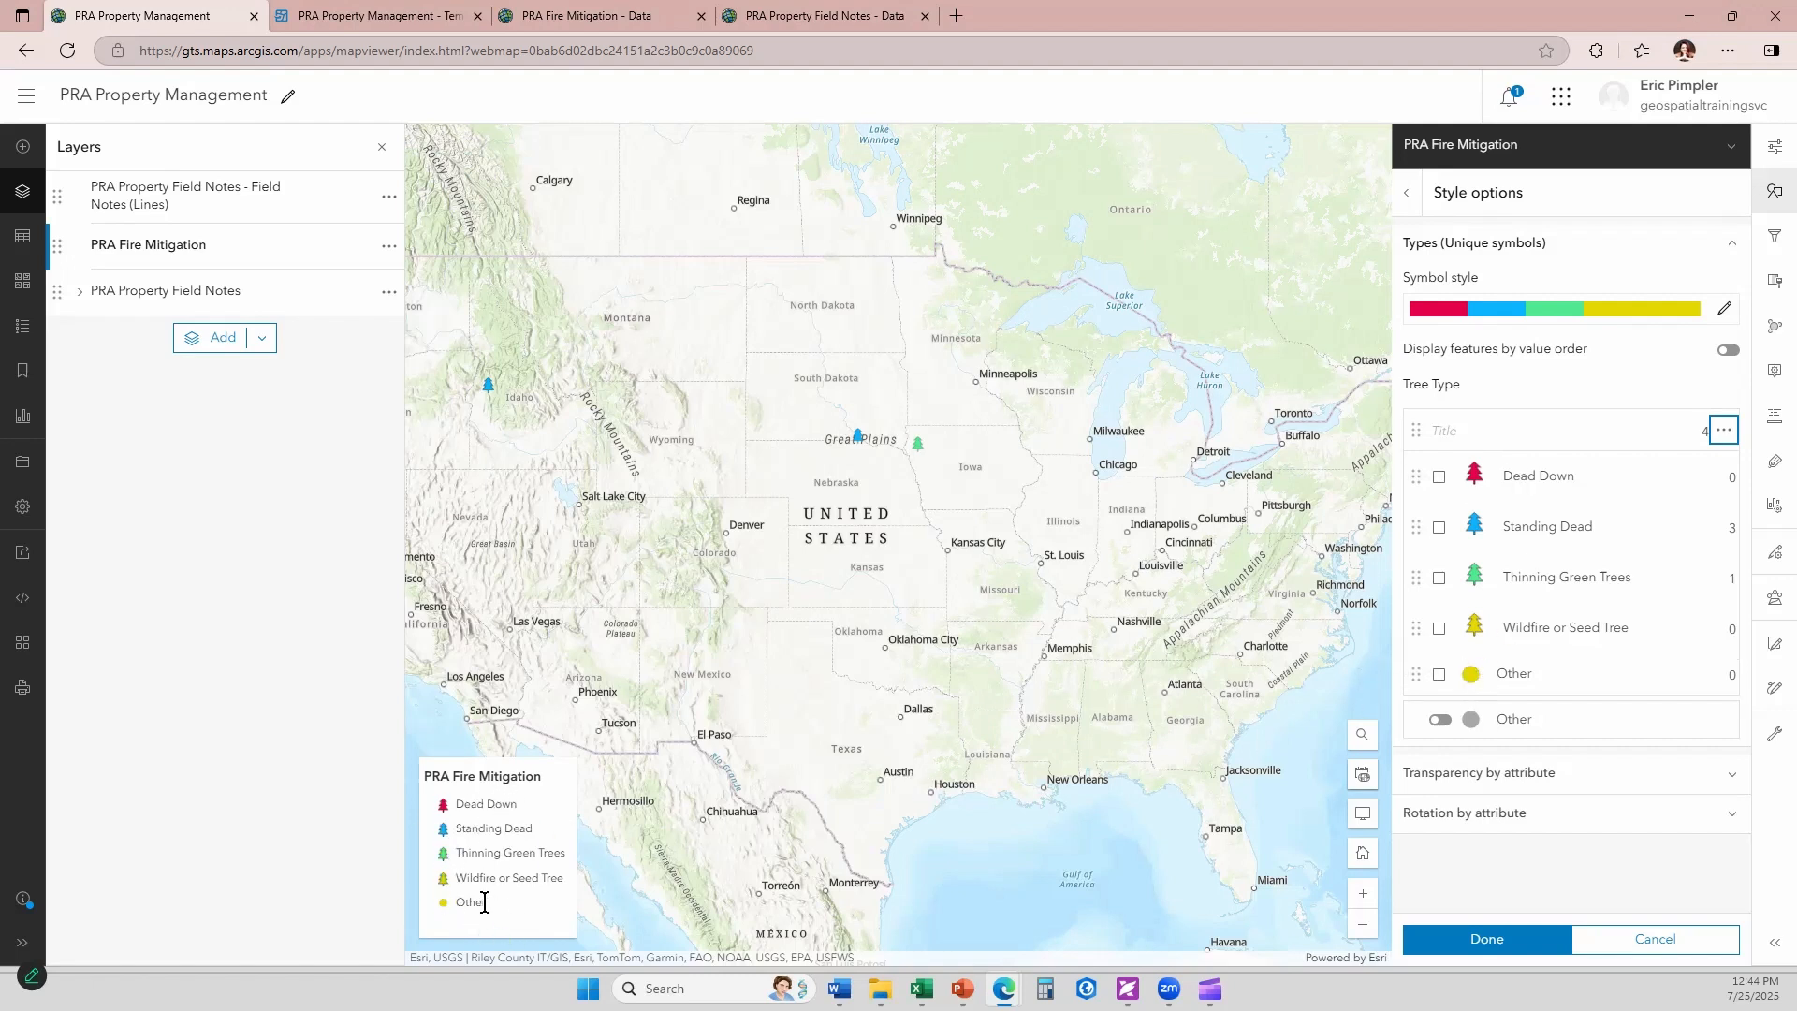
click(1521, 940)
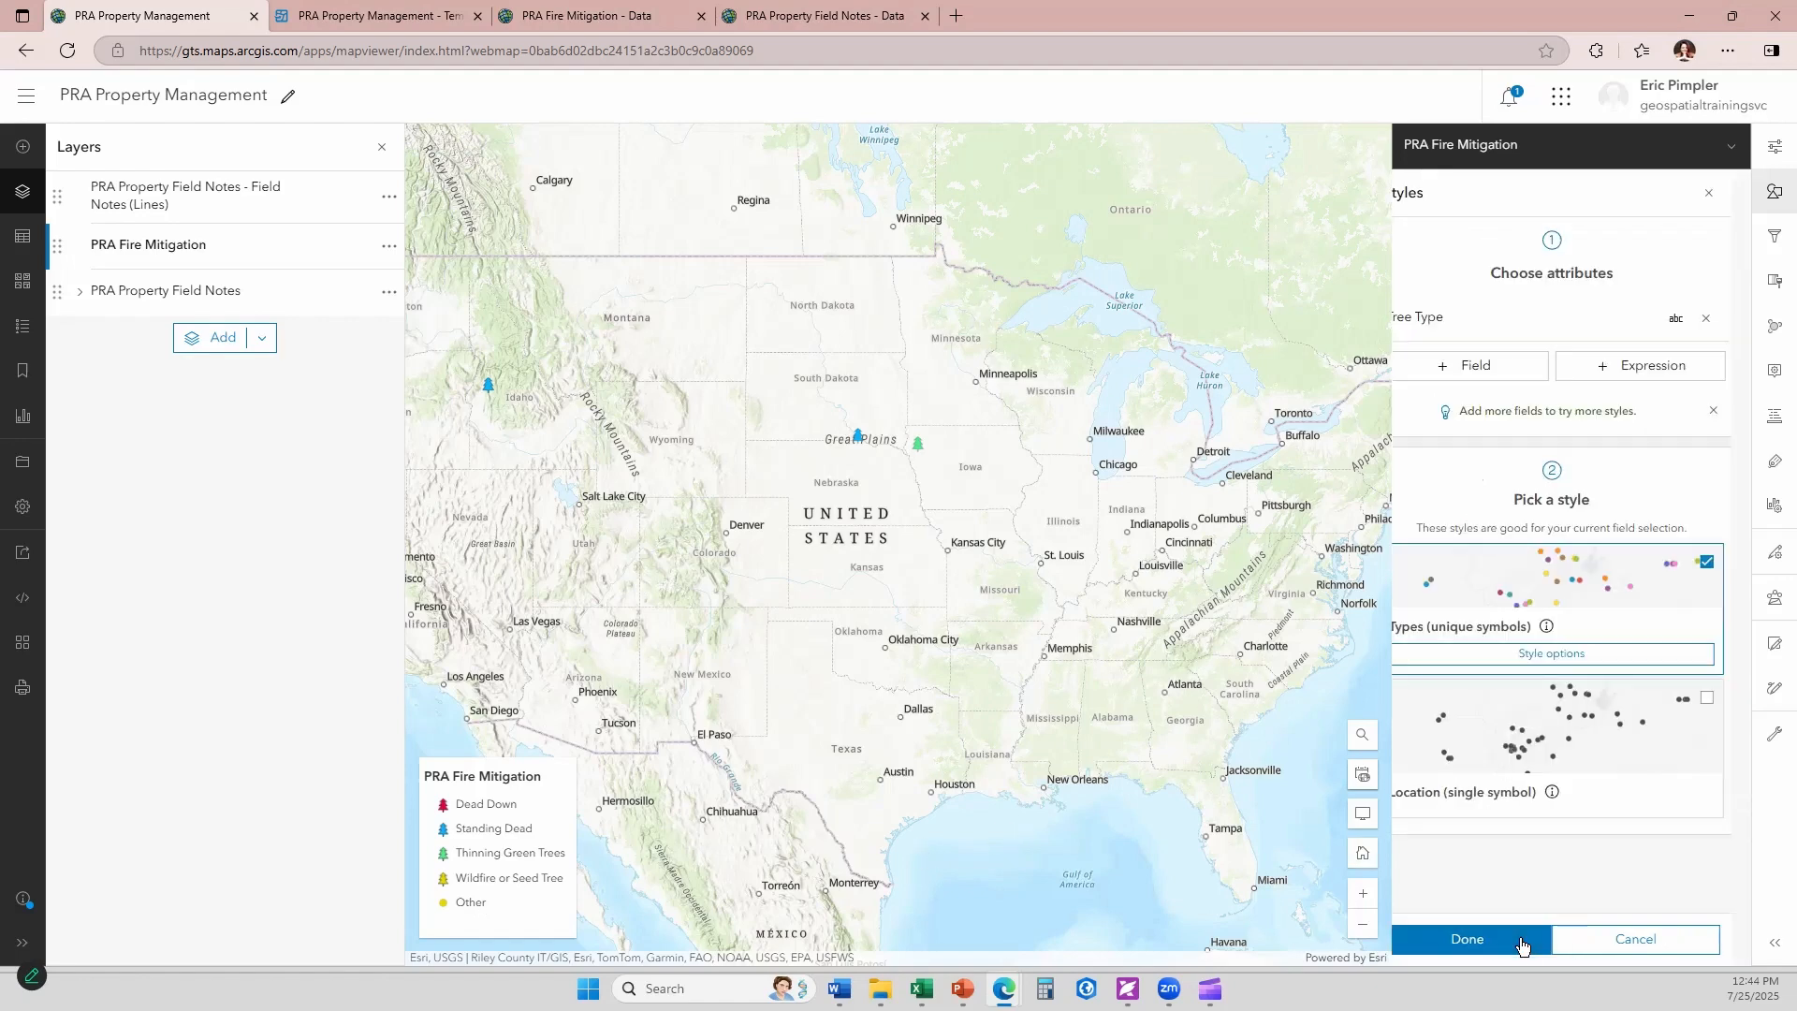
click(1522, 940)
- Save the PRA Property Management map and reload the layer's templates in Field Maps Designer
click(23, 462)
click(129, 453)
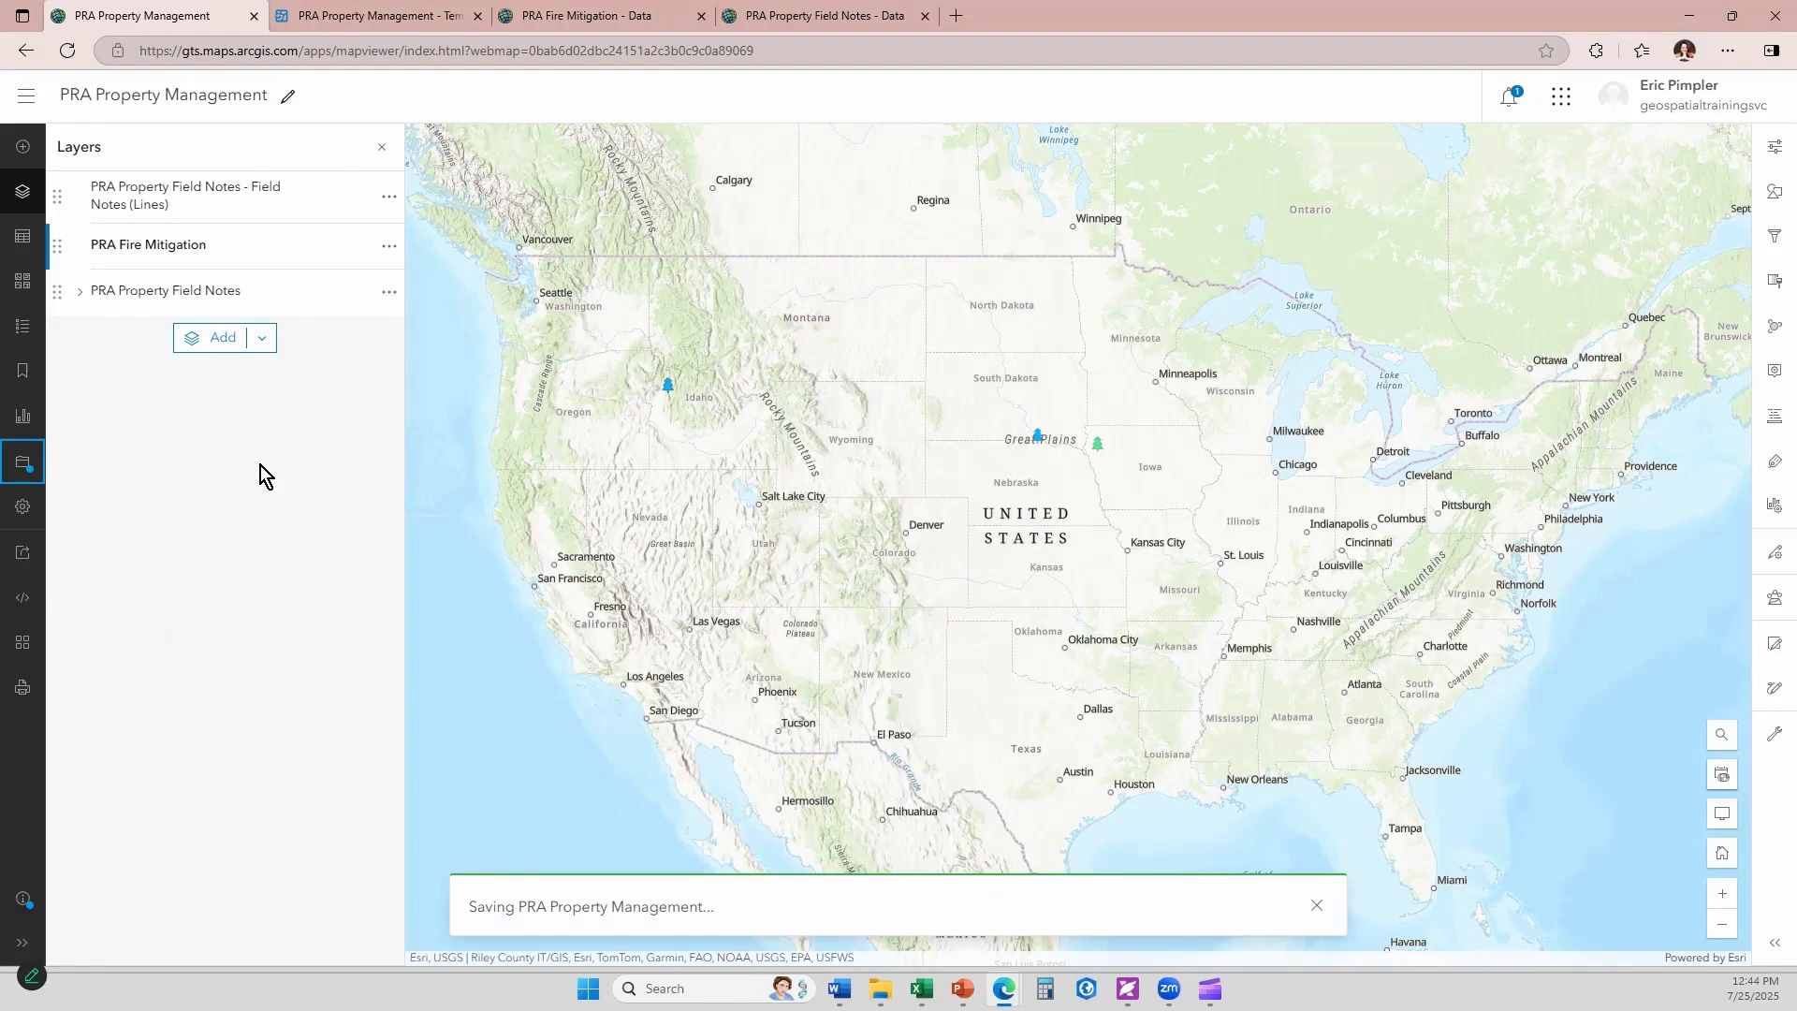
click(369, 13)
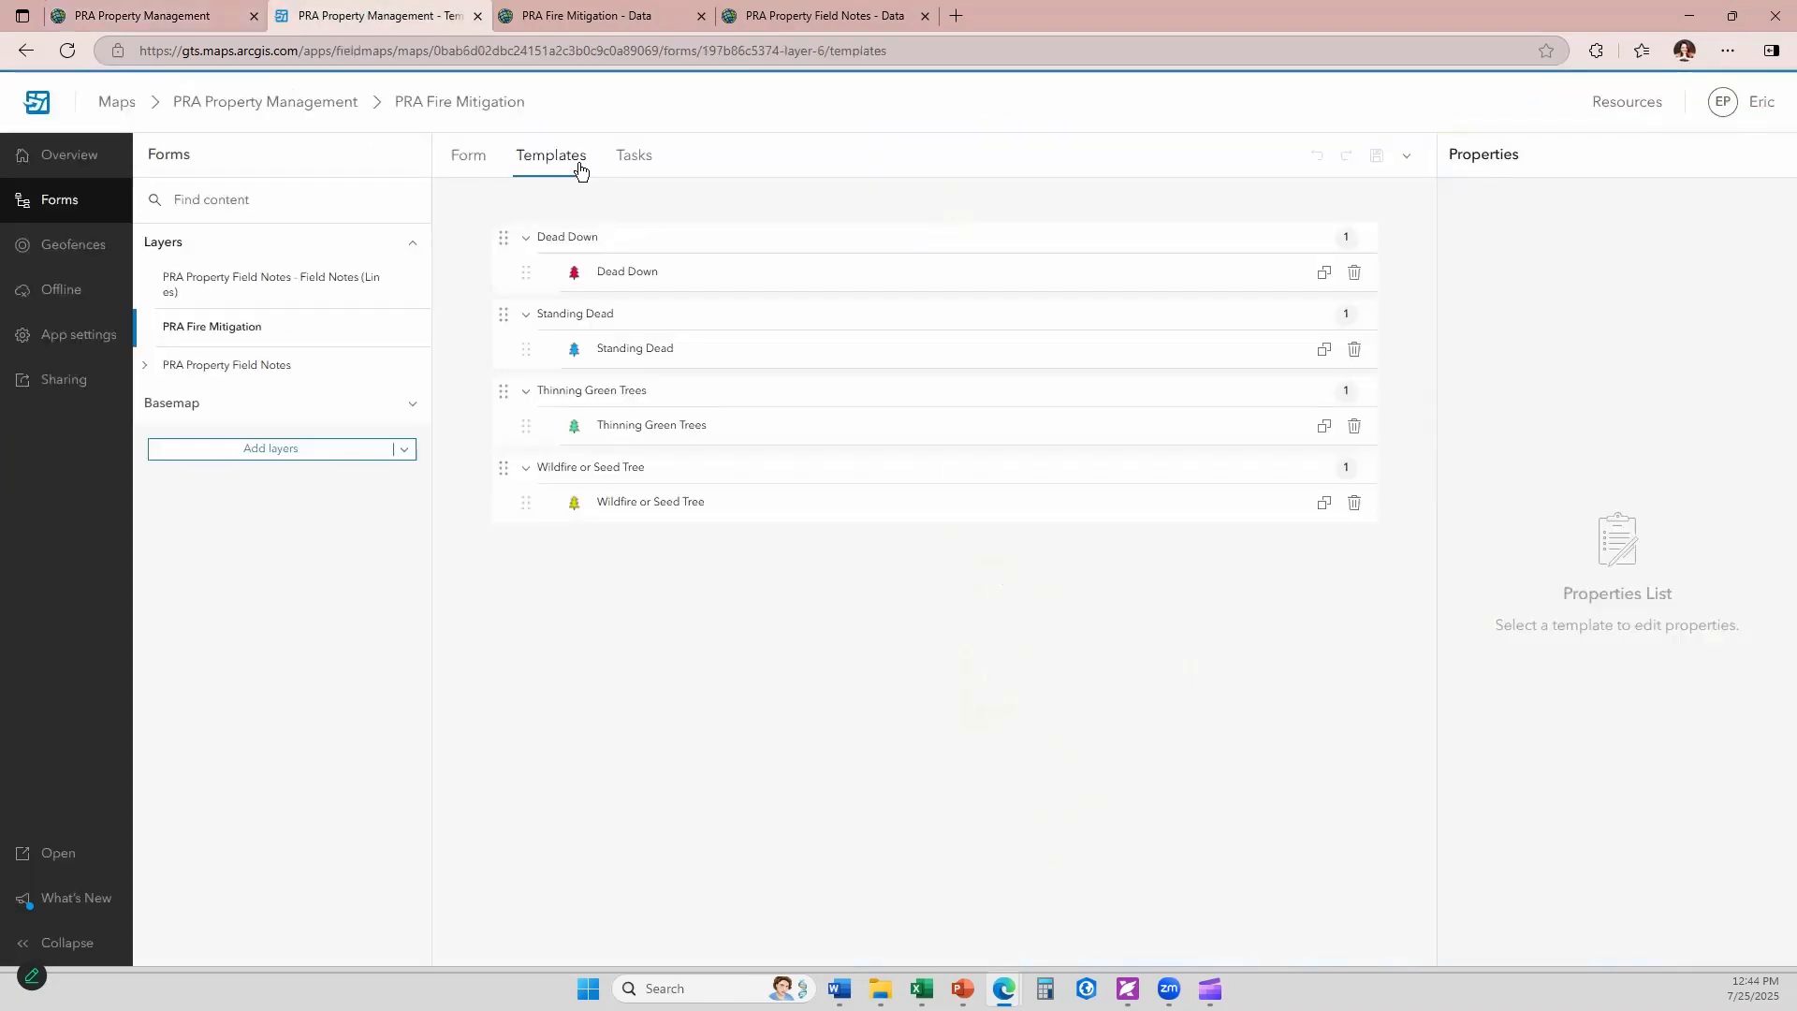
click(67, 51)
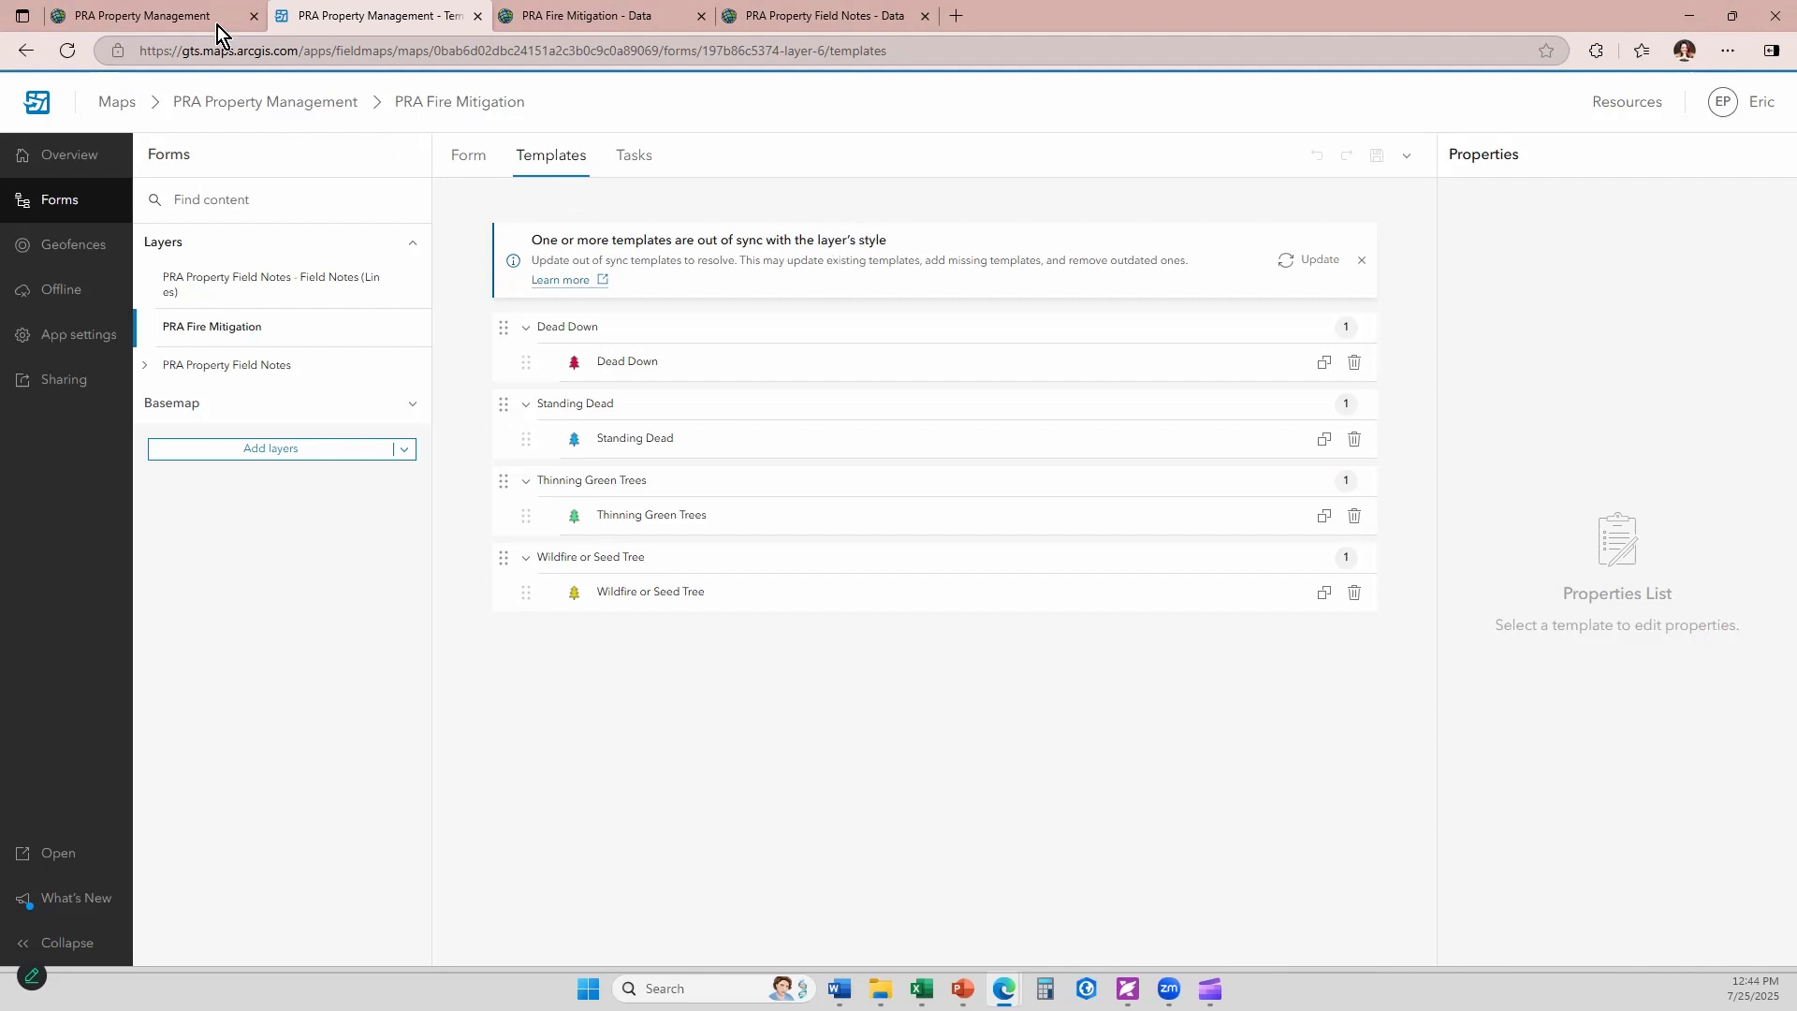
- In Map Viewer, update the out-of-sync PRA Fire Mitigation templates to match the layer's style, save them and close the template editor
click(175, 9)
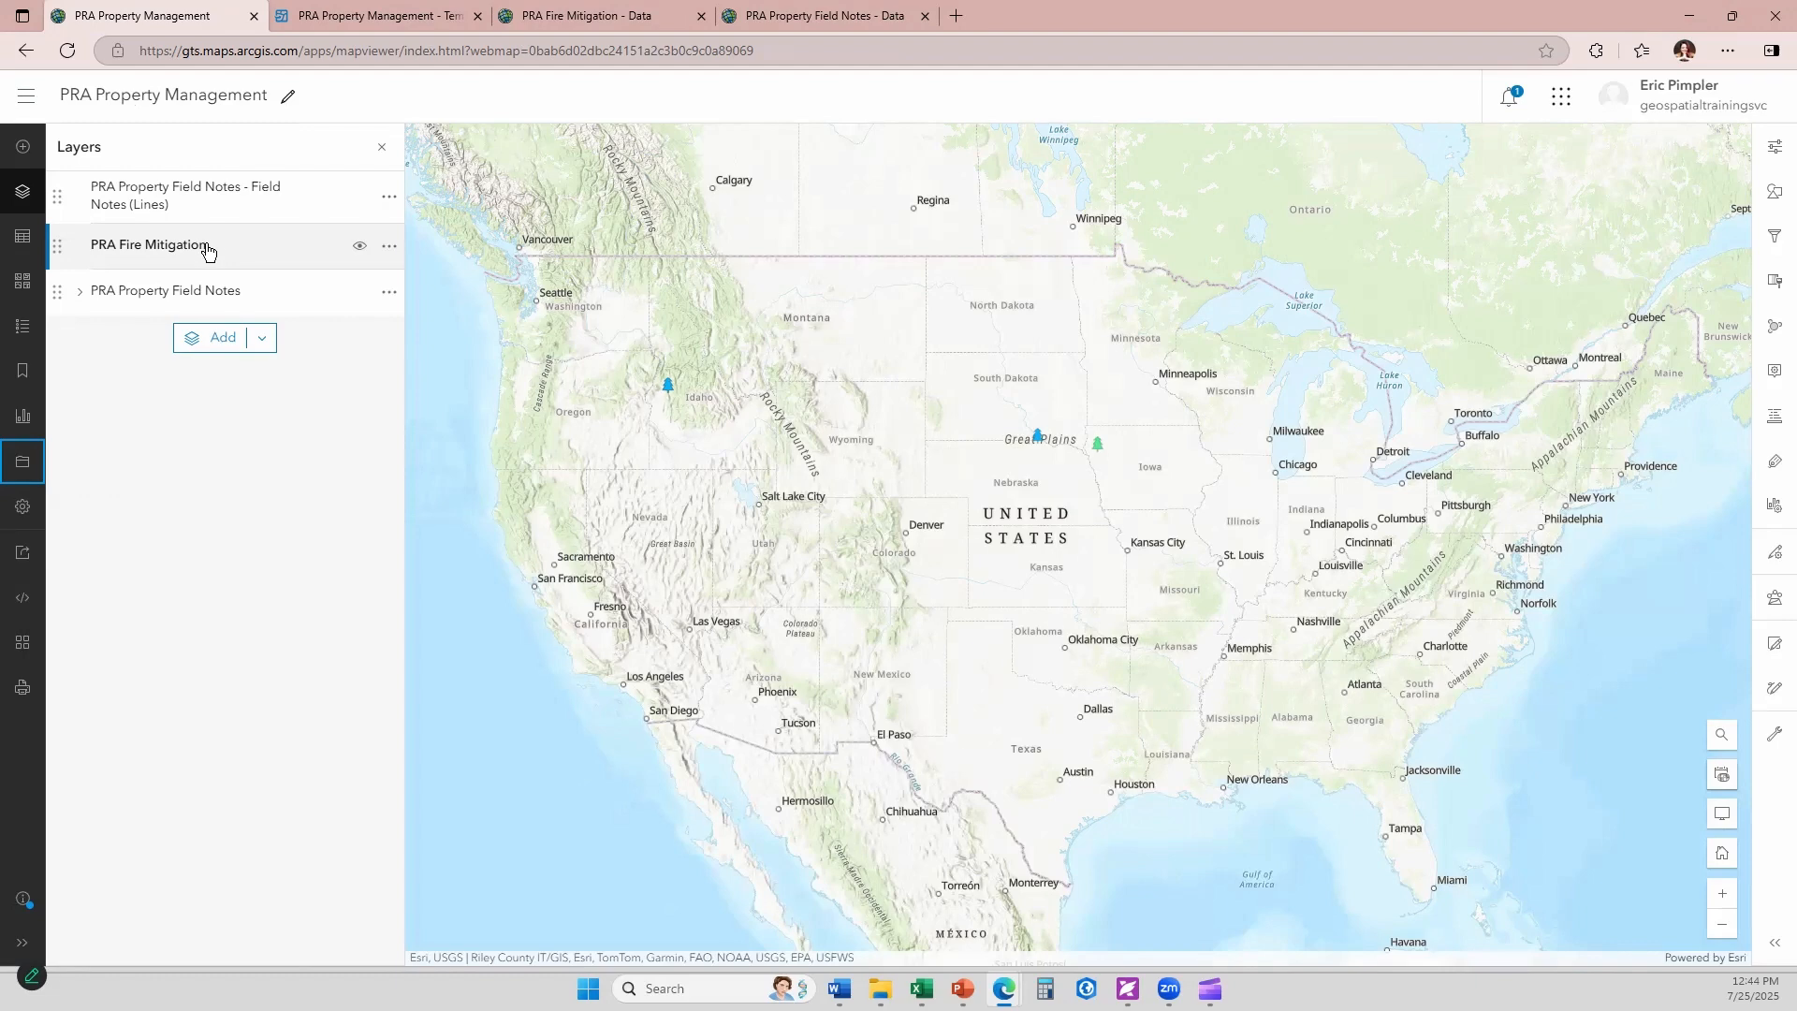
click(1775, 147)
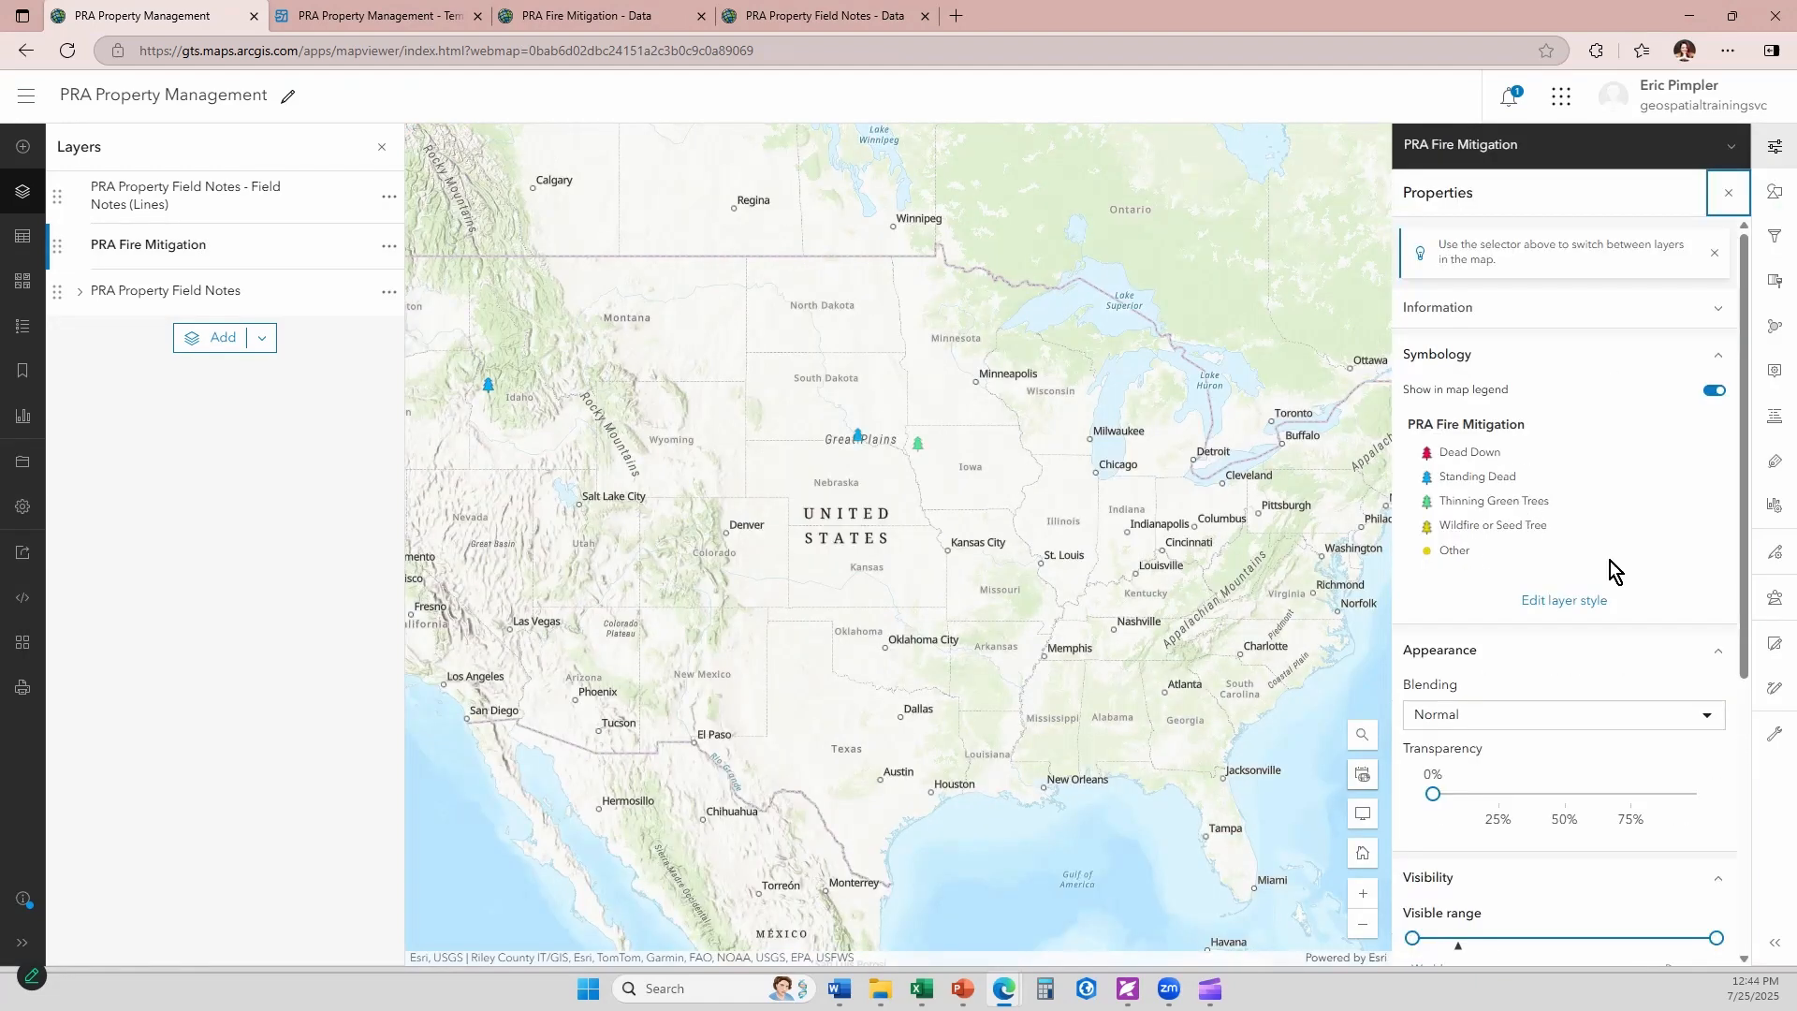
click(1775, 552)
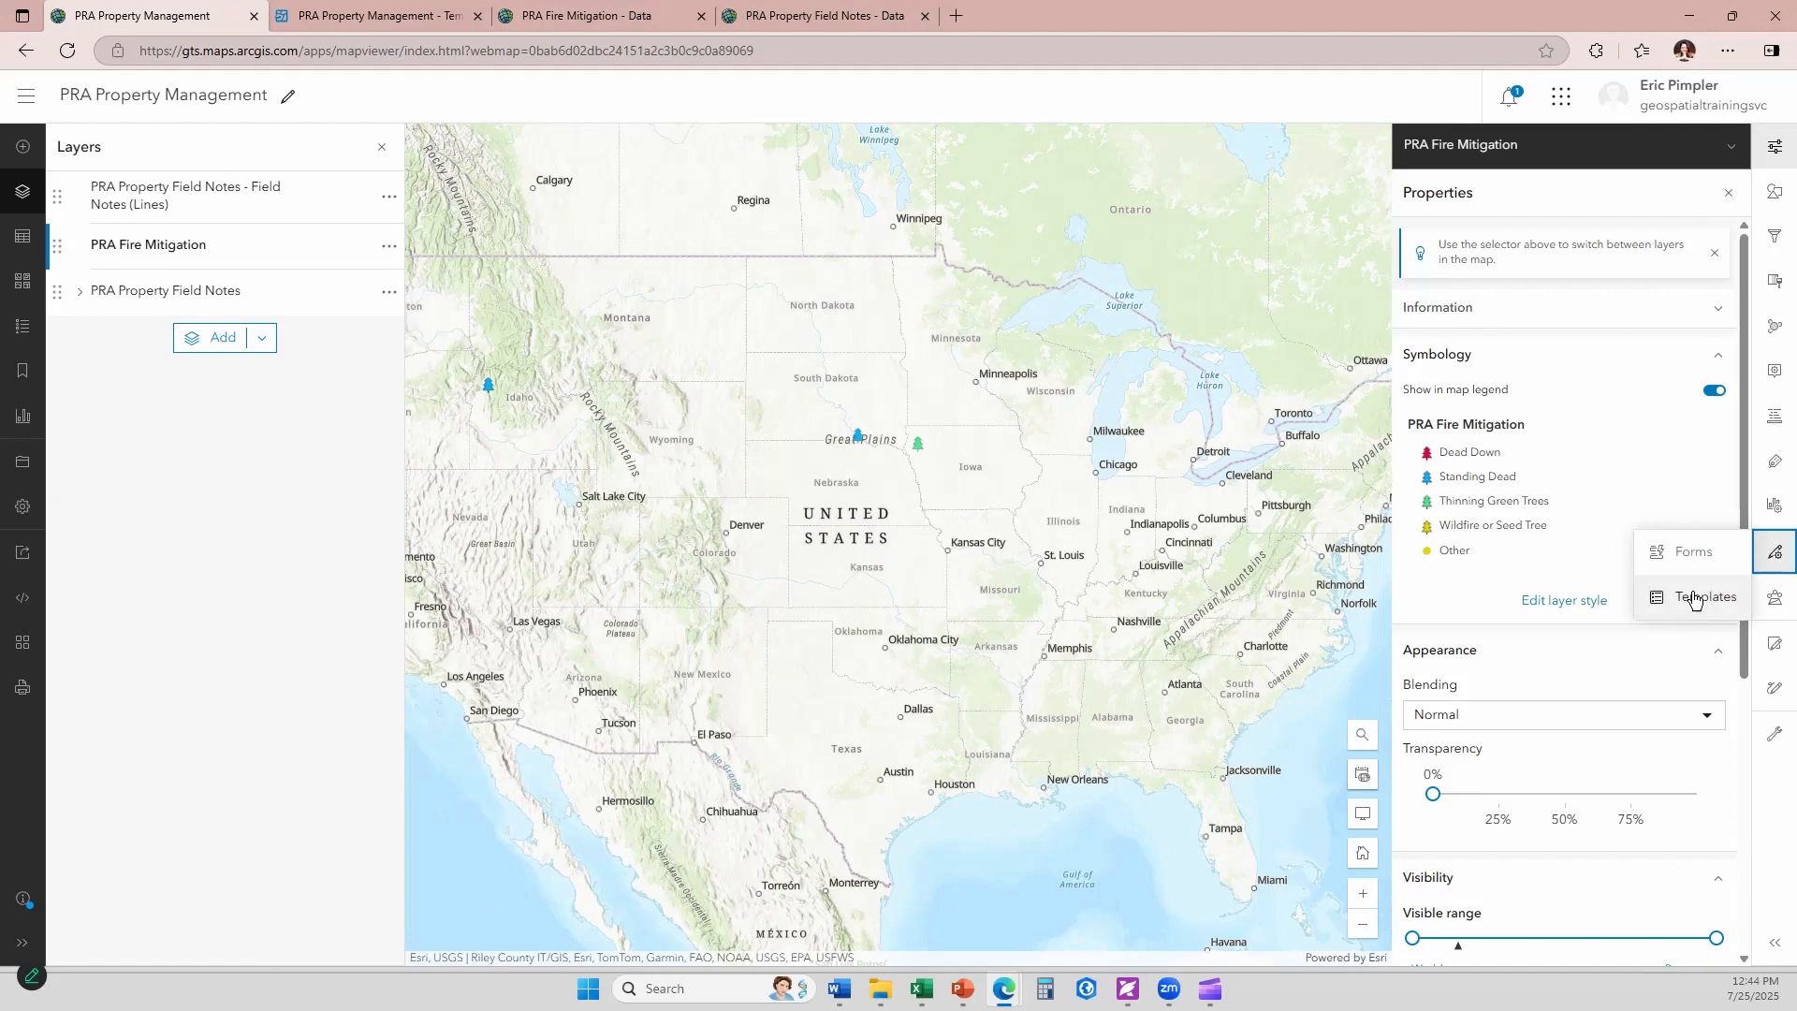
click(1712, 604)
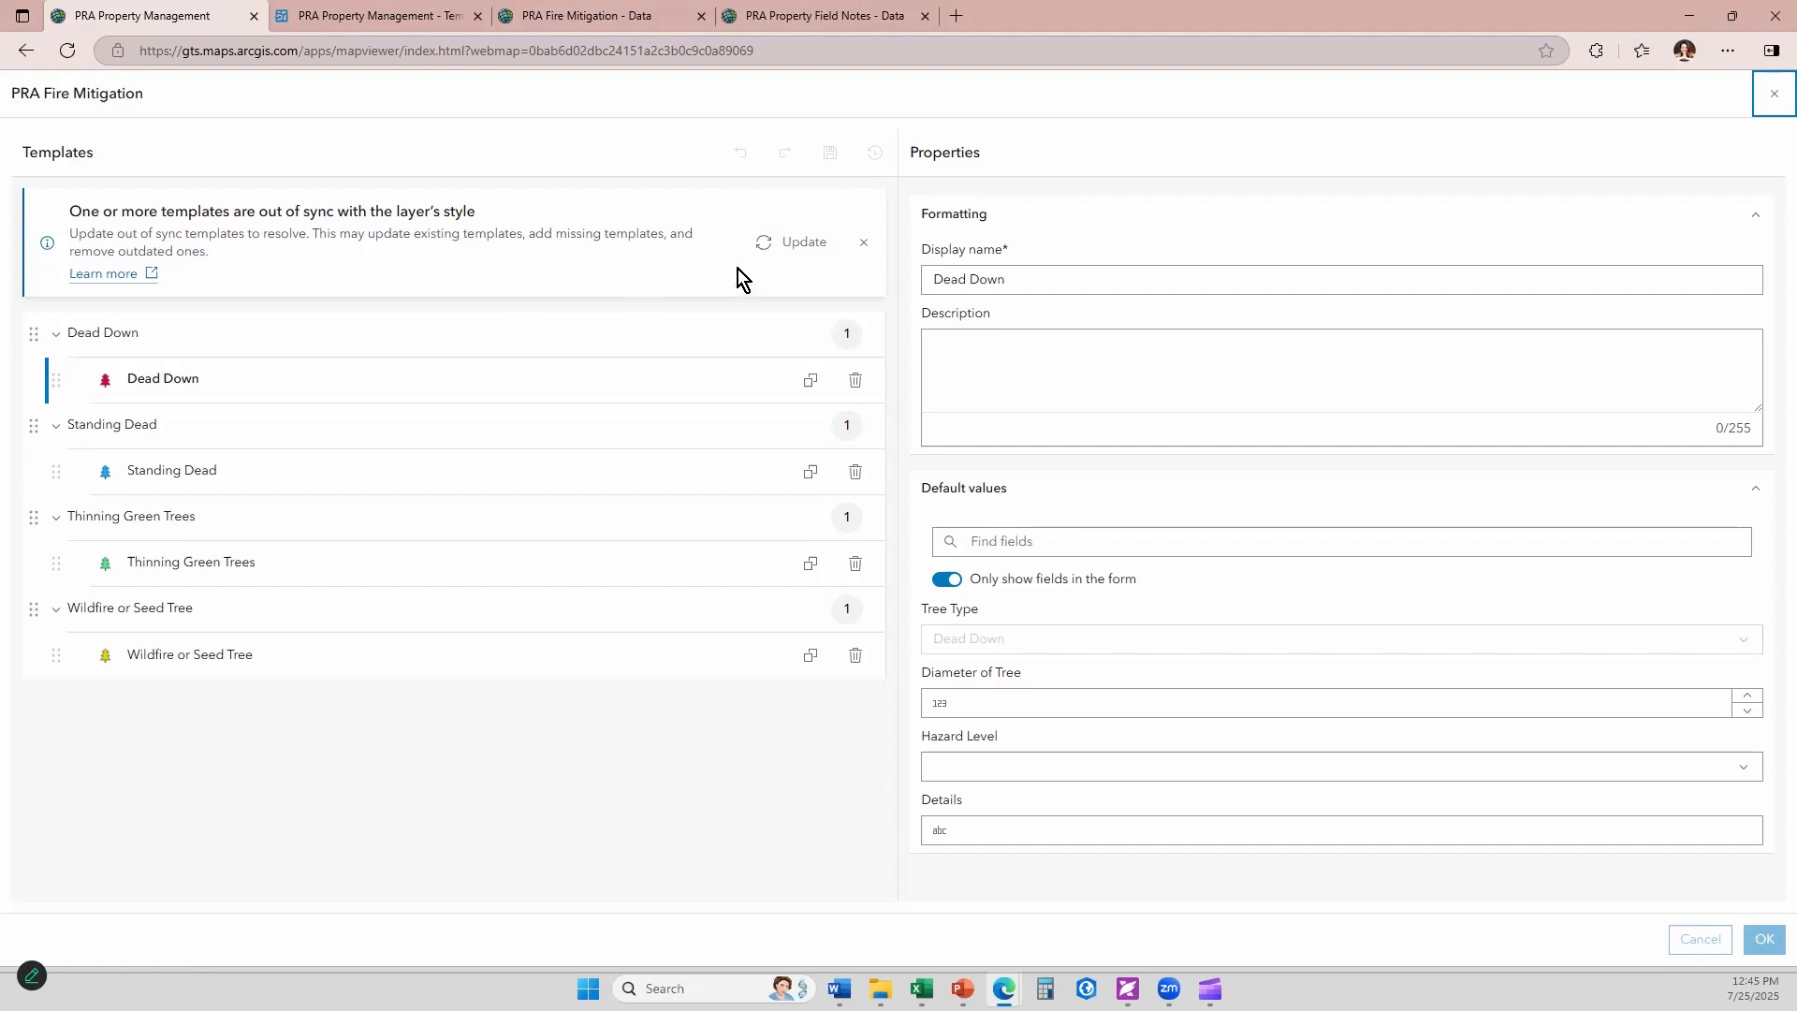
click(788, 243)
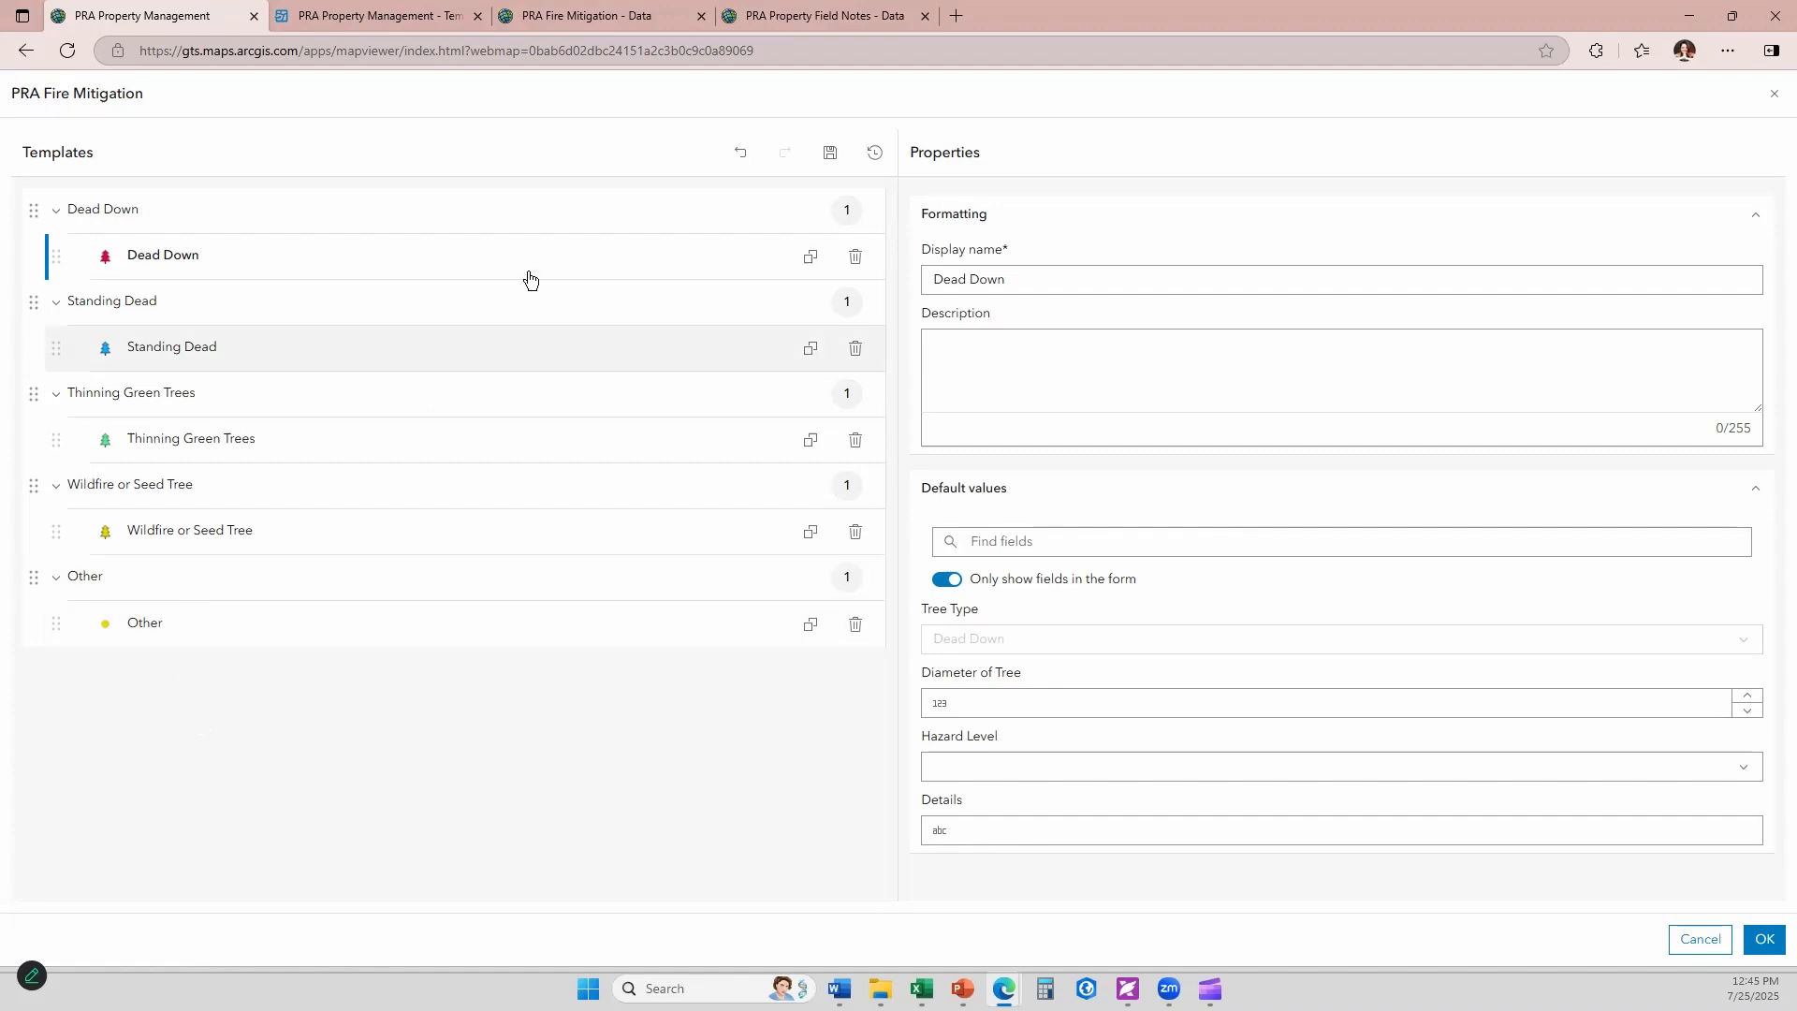
click(829, 151)
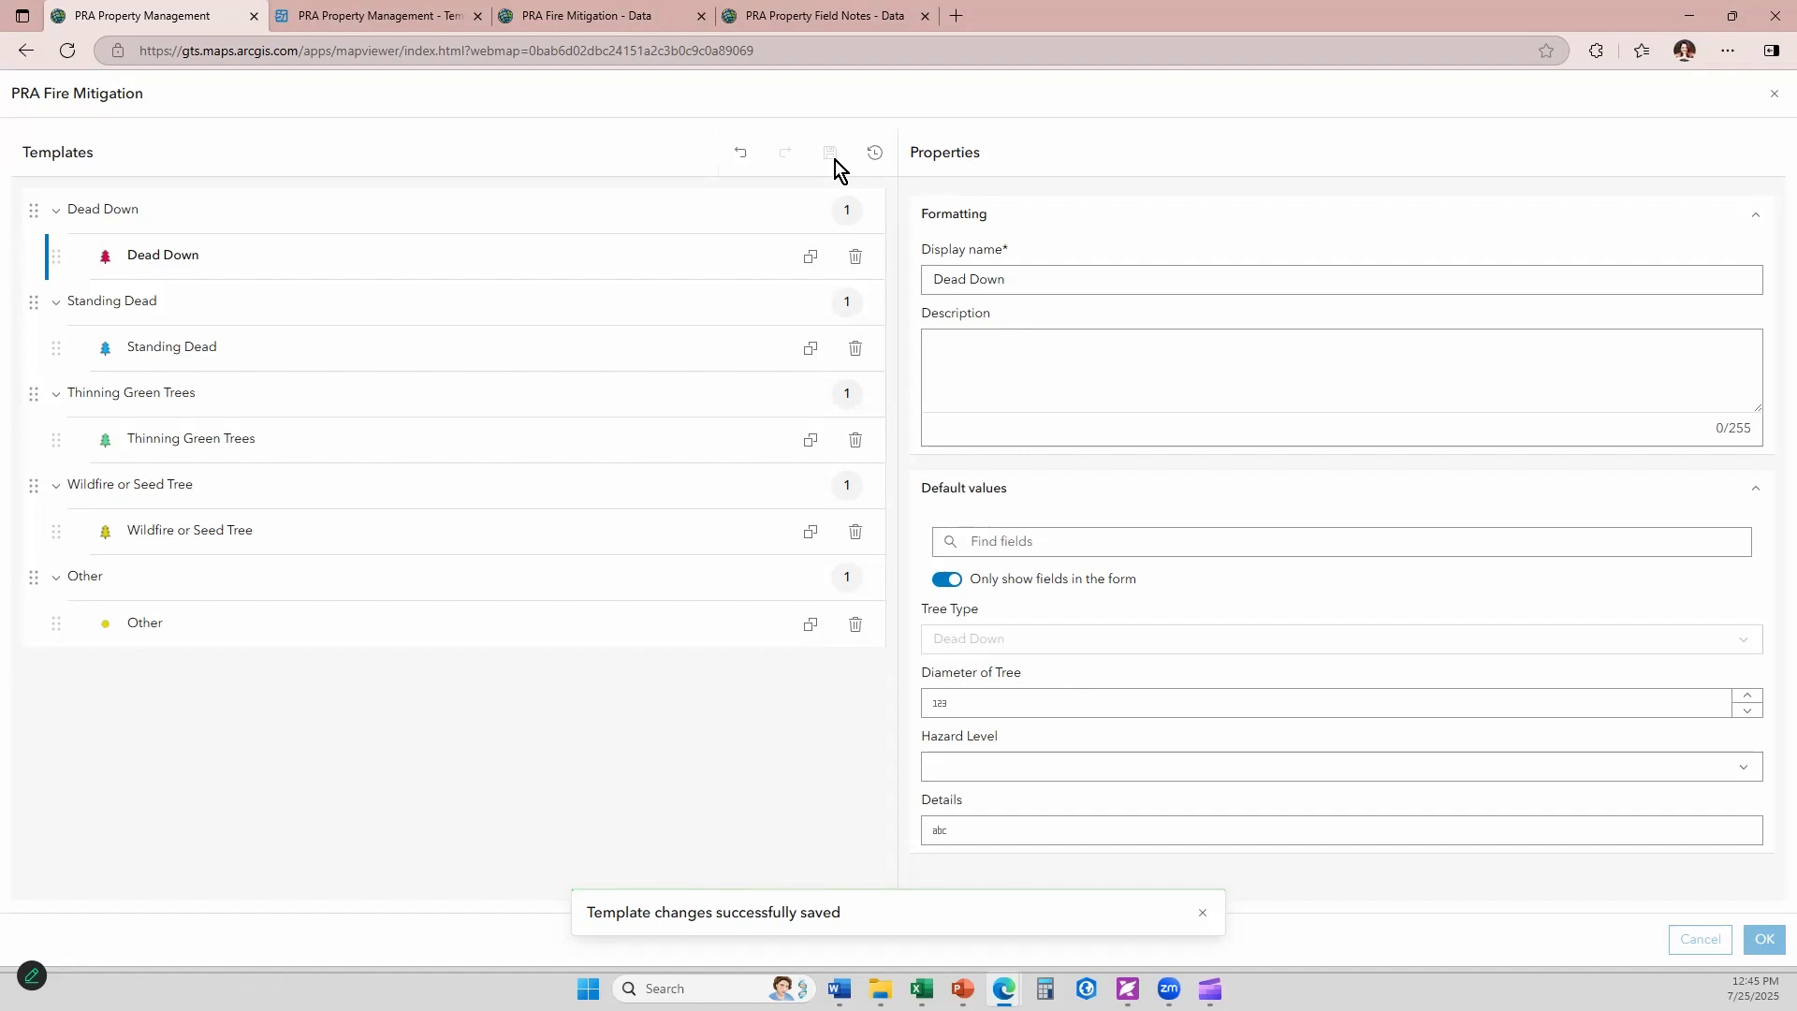
click(1774, 93)
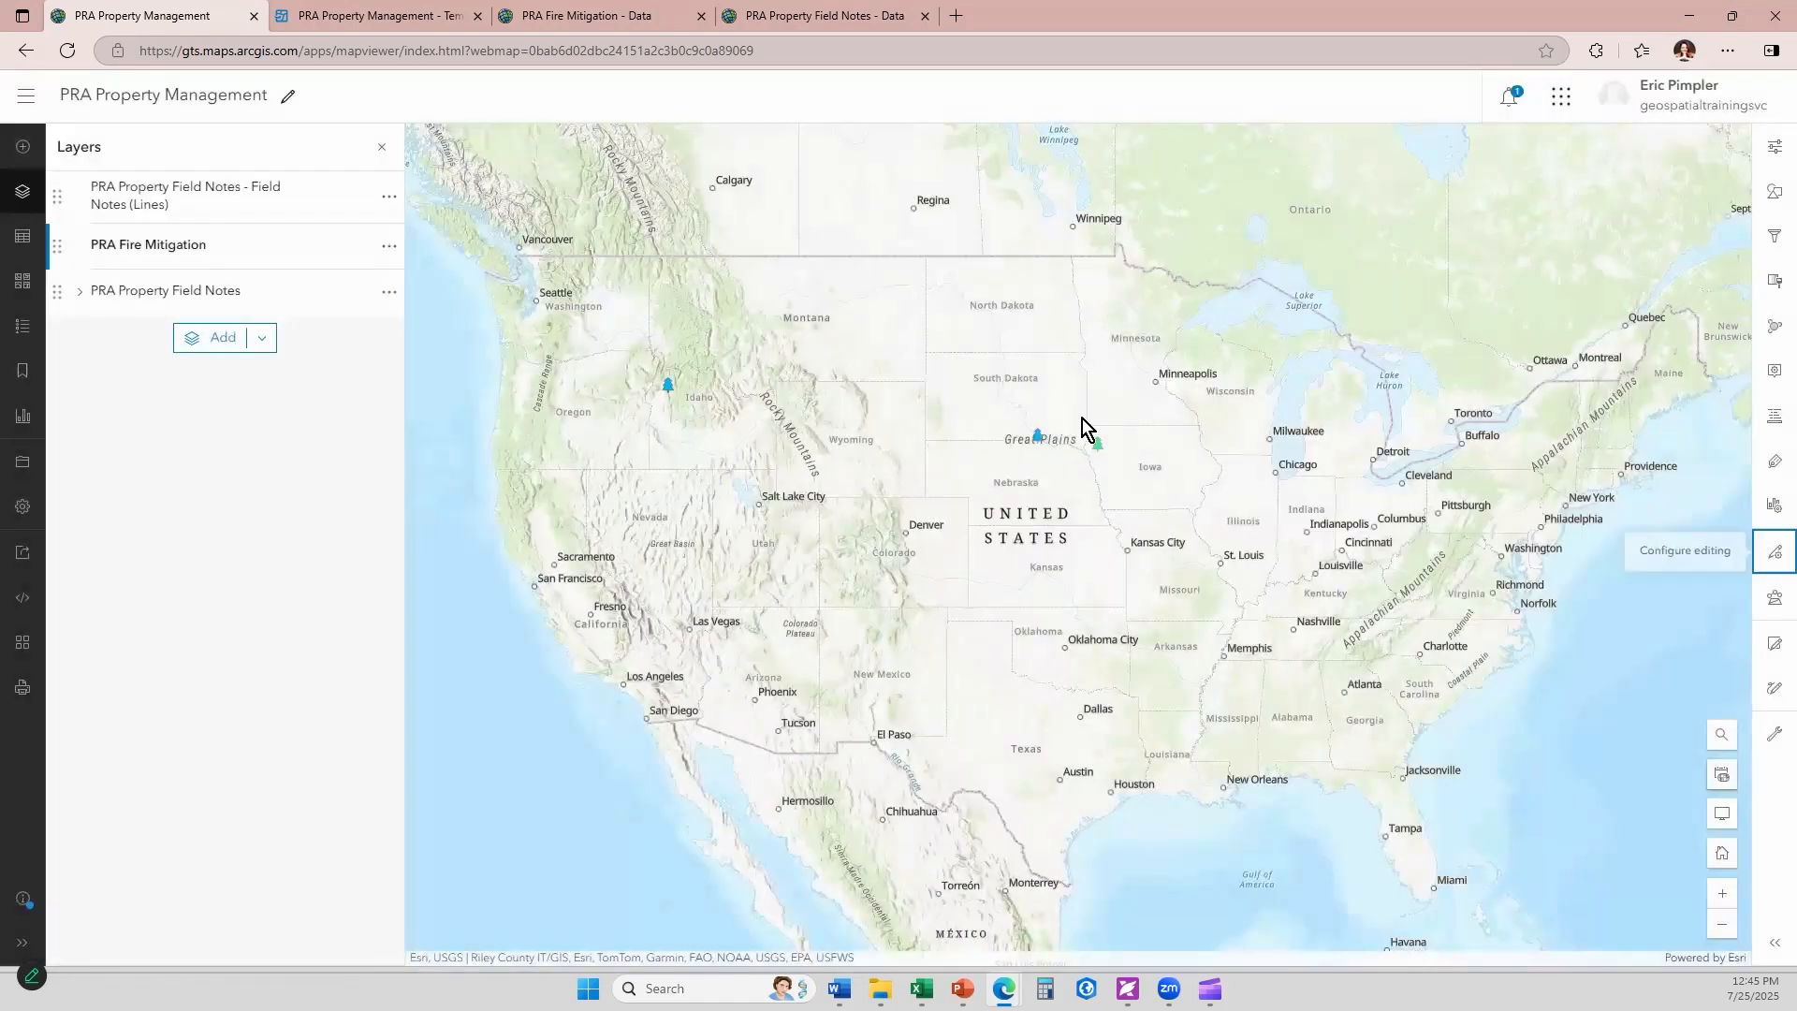
- Relabel the Dead Down tree type as "Dead Down Dry" in the PRA Fire Mitigation layer style, apply it and save the map
click(1774, 150)
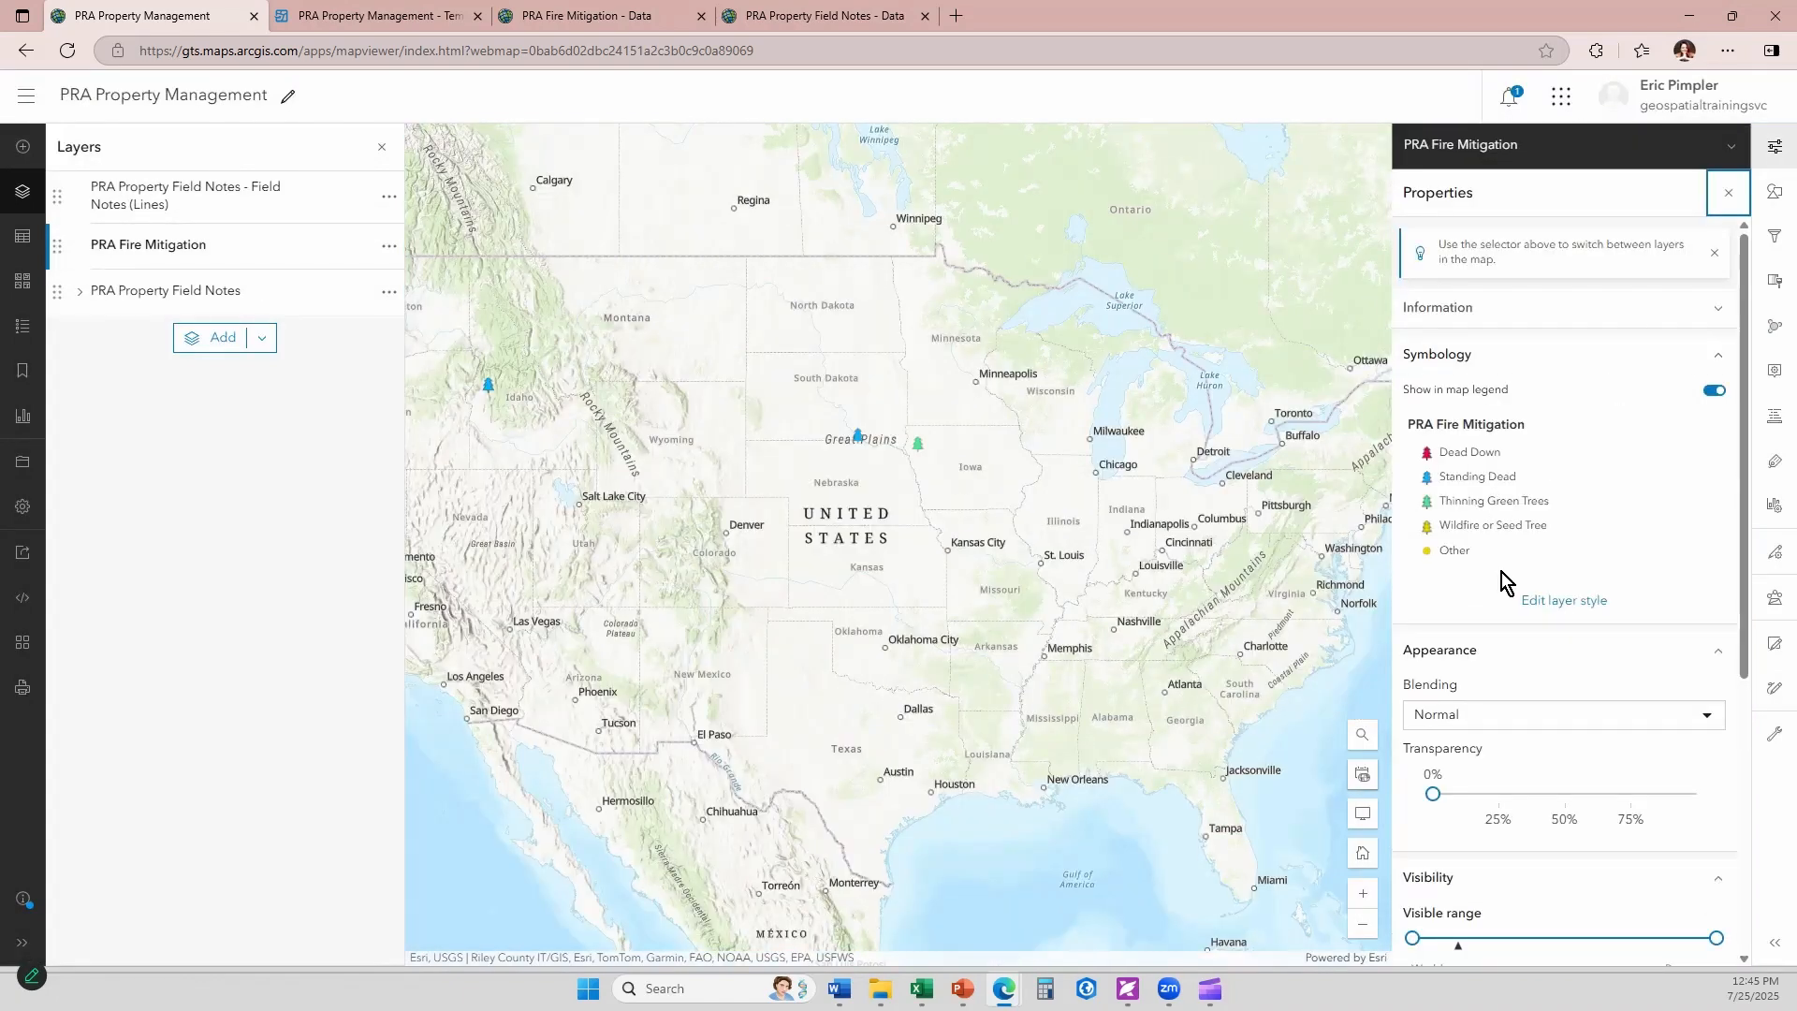
click(1558, 600)
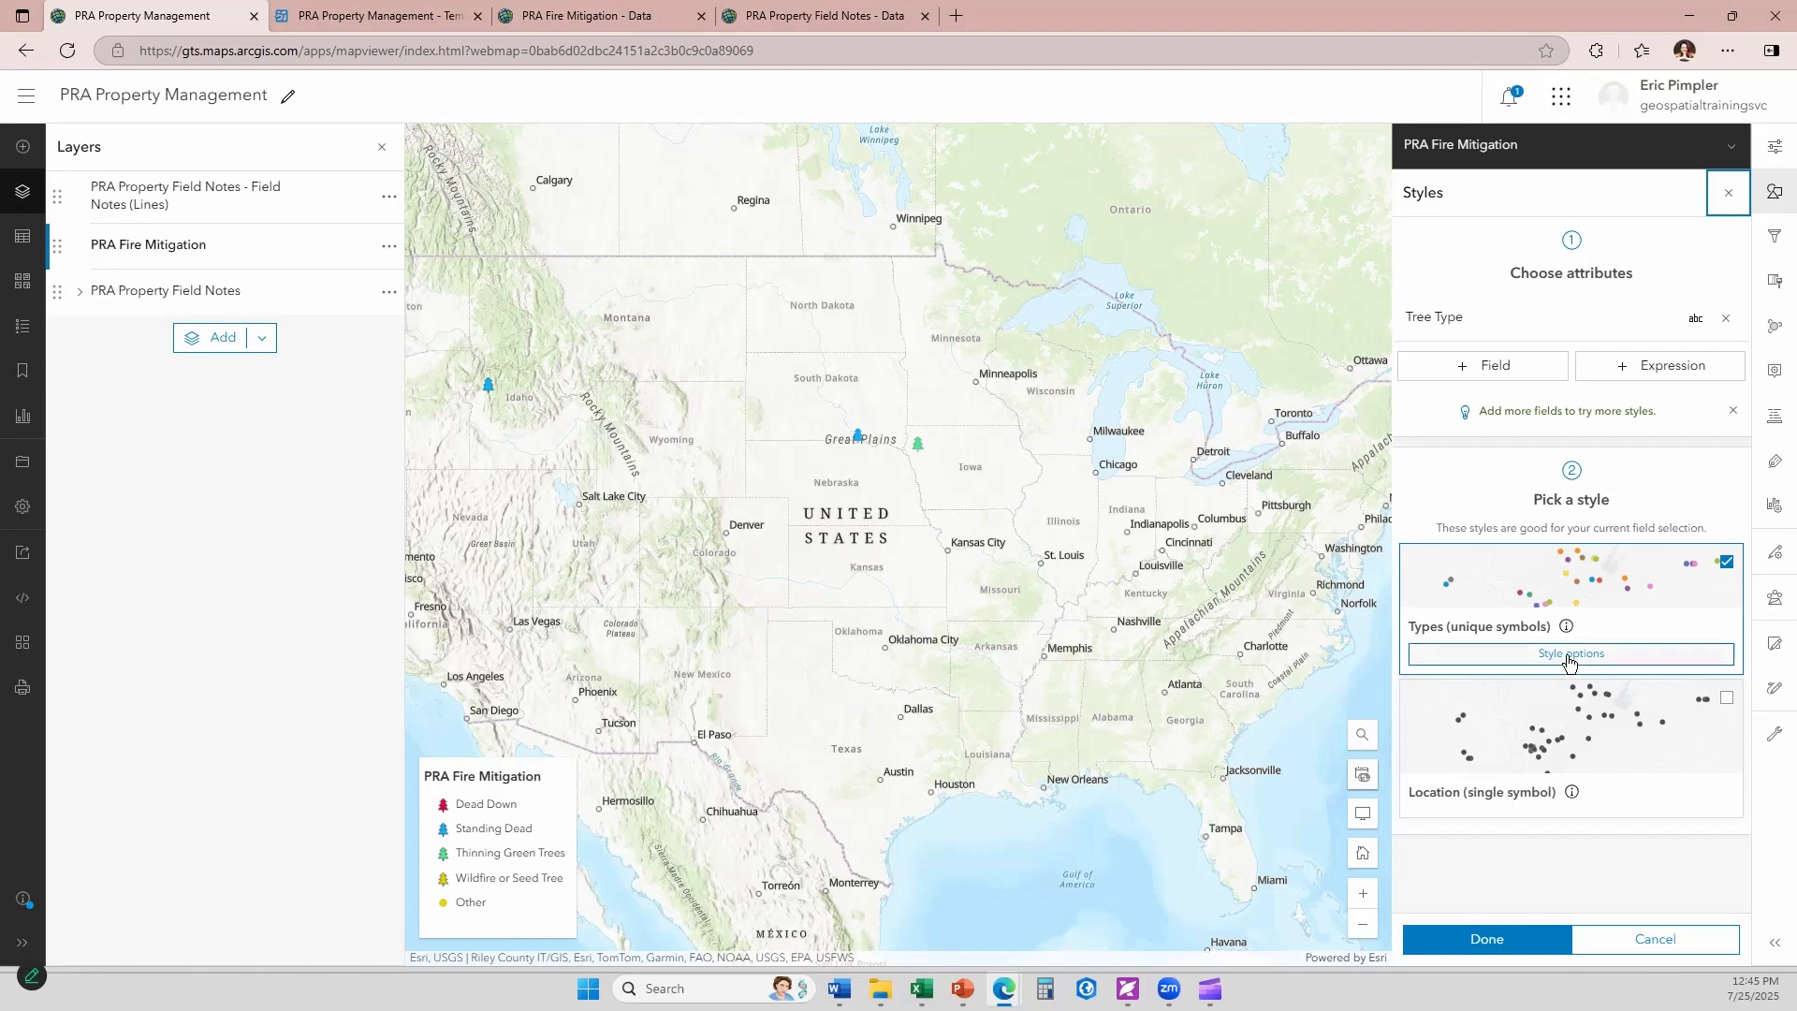
click(1569, 661)
click(1553, 470)
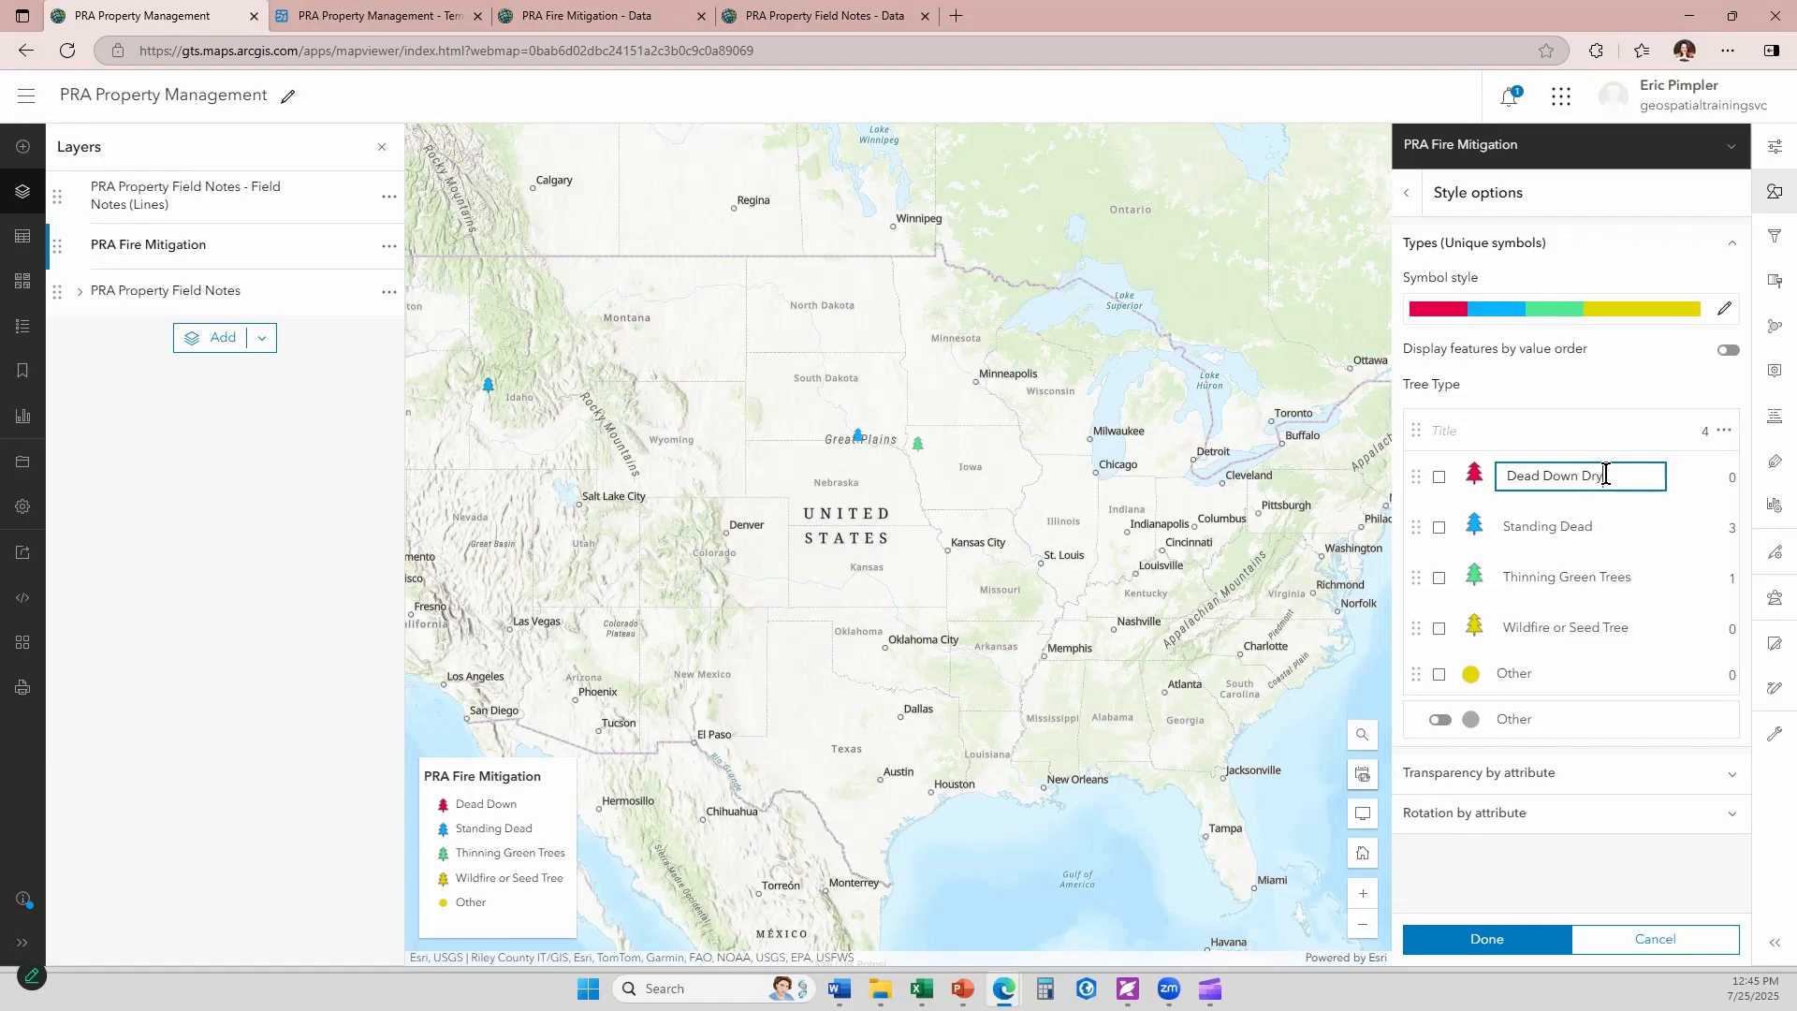
click(1506, 939)
click(1518, 934)
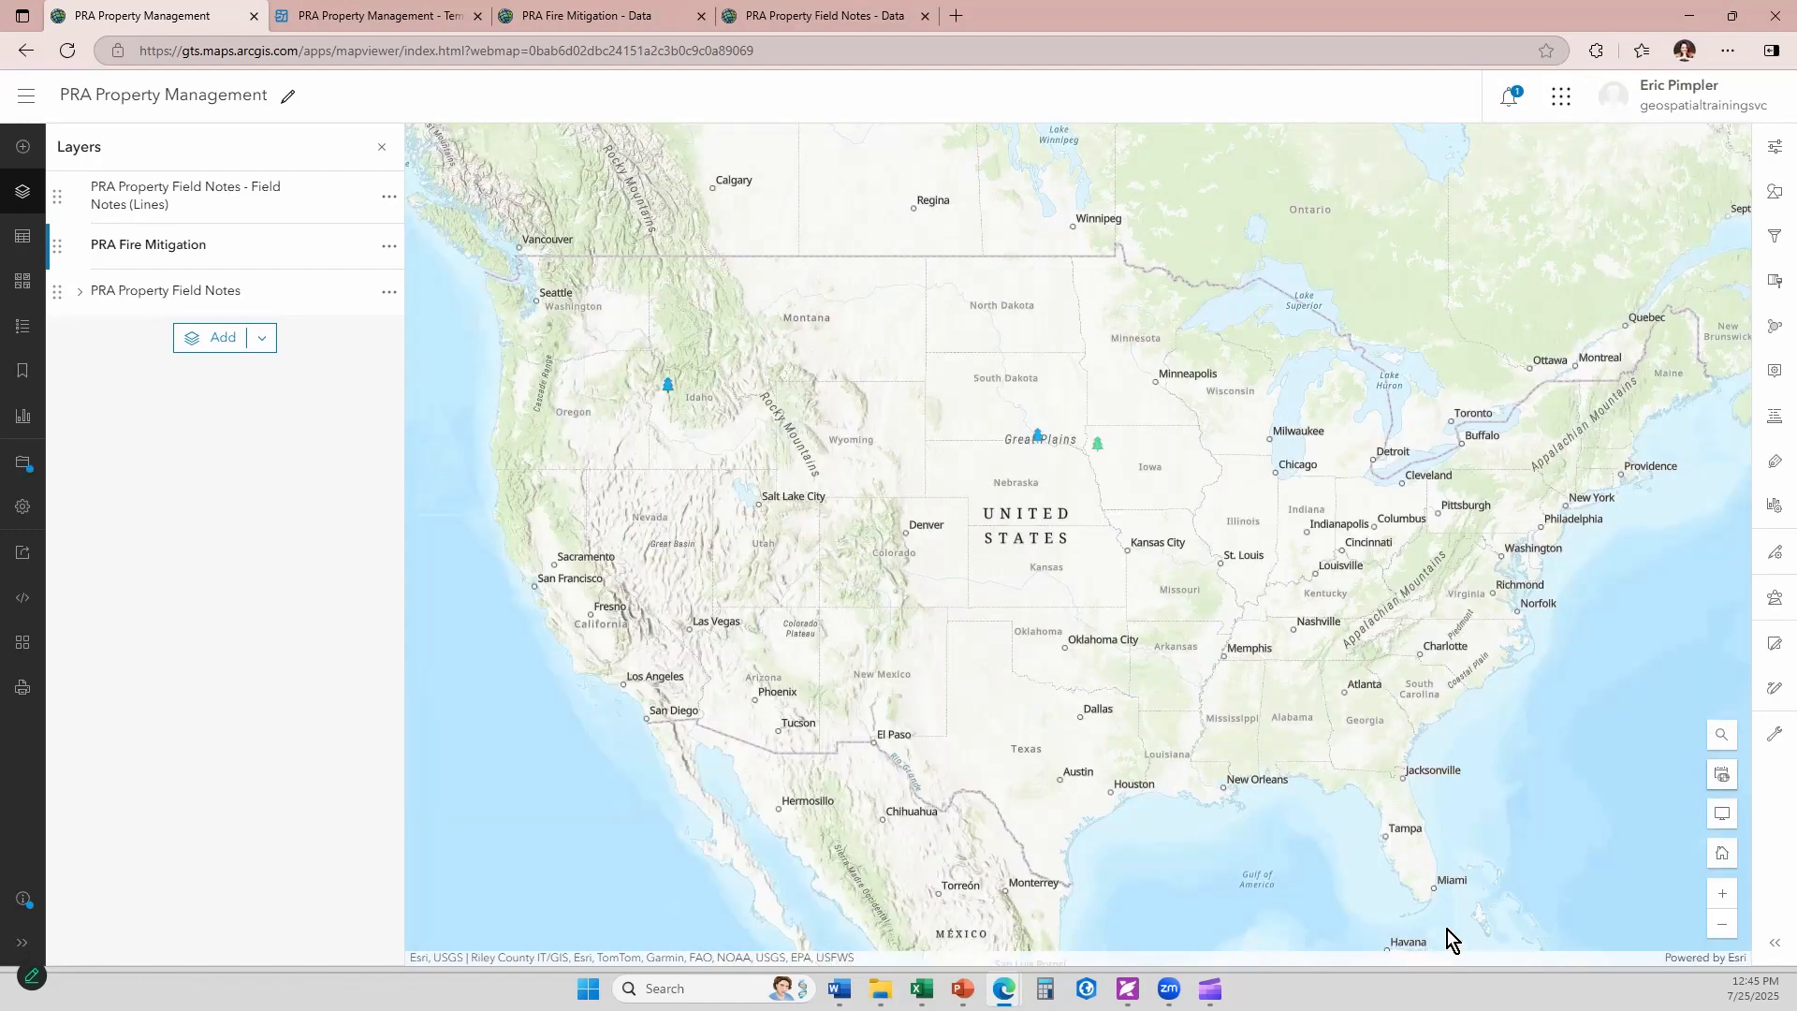
click(22, 463)
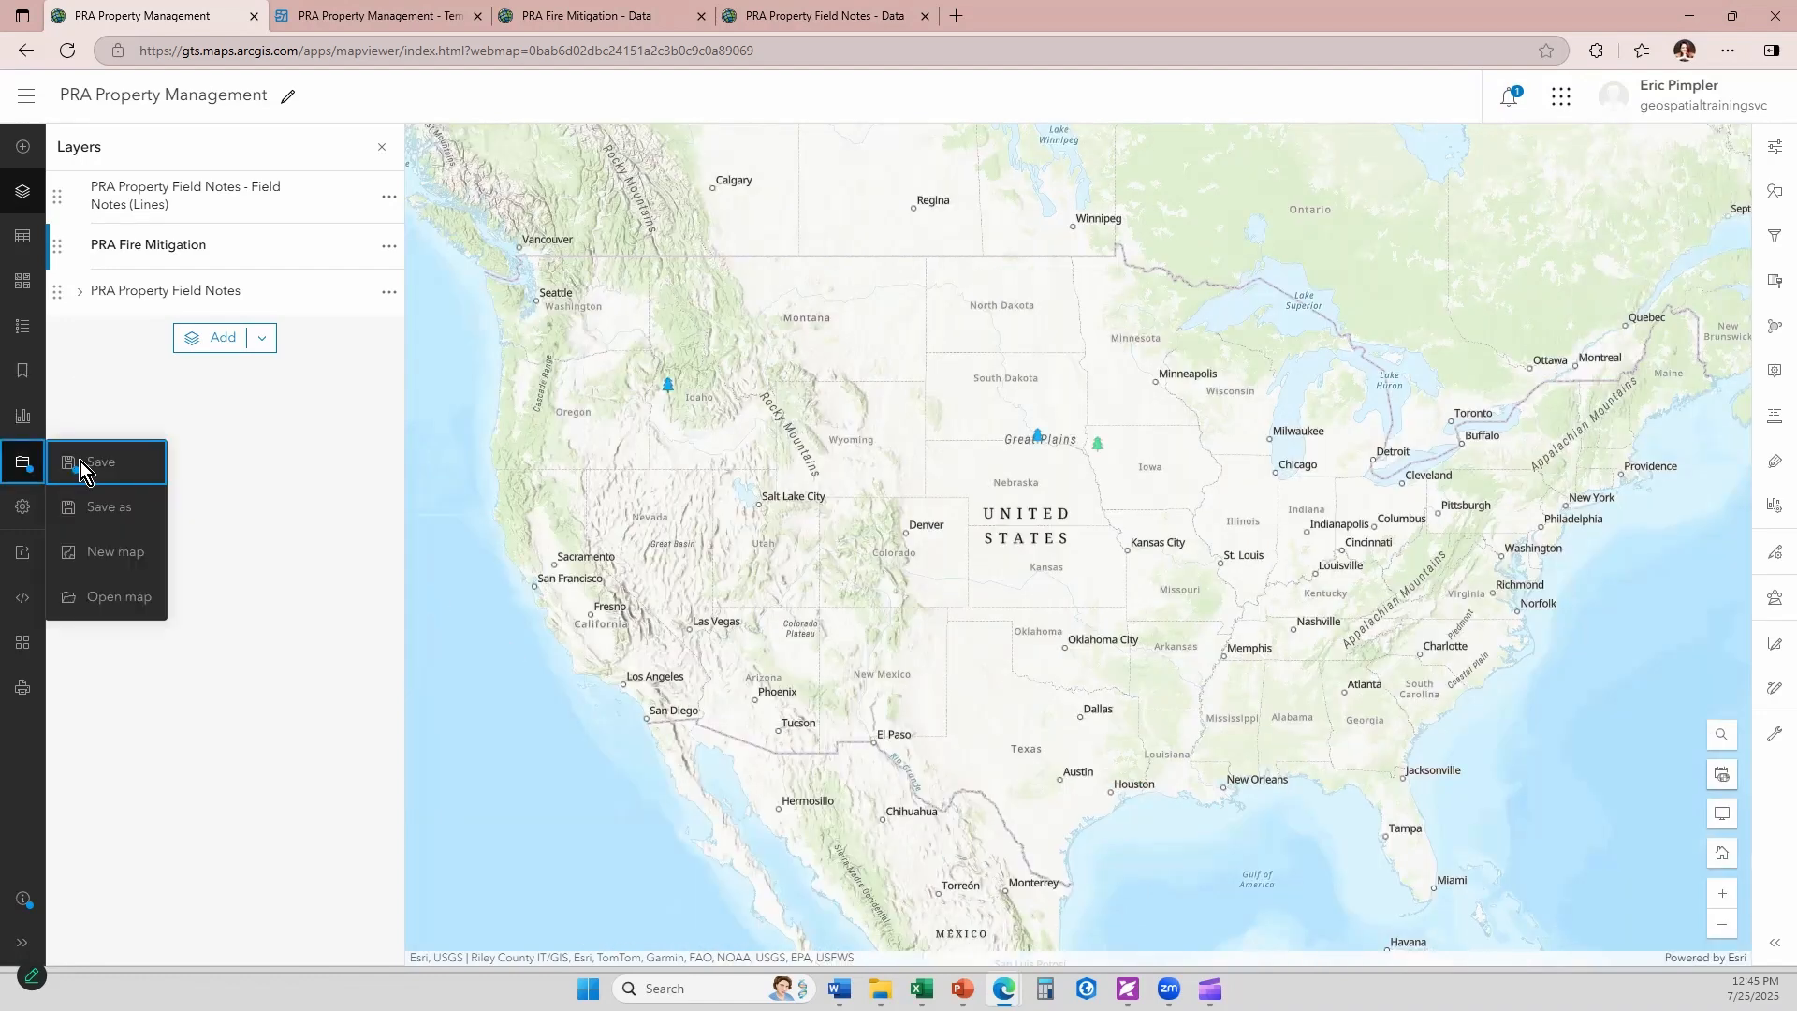
click(81, 462)
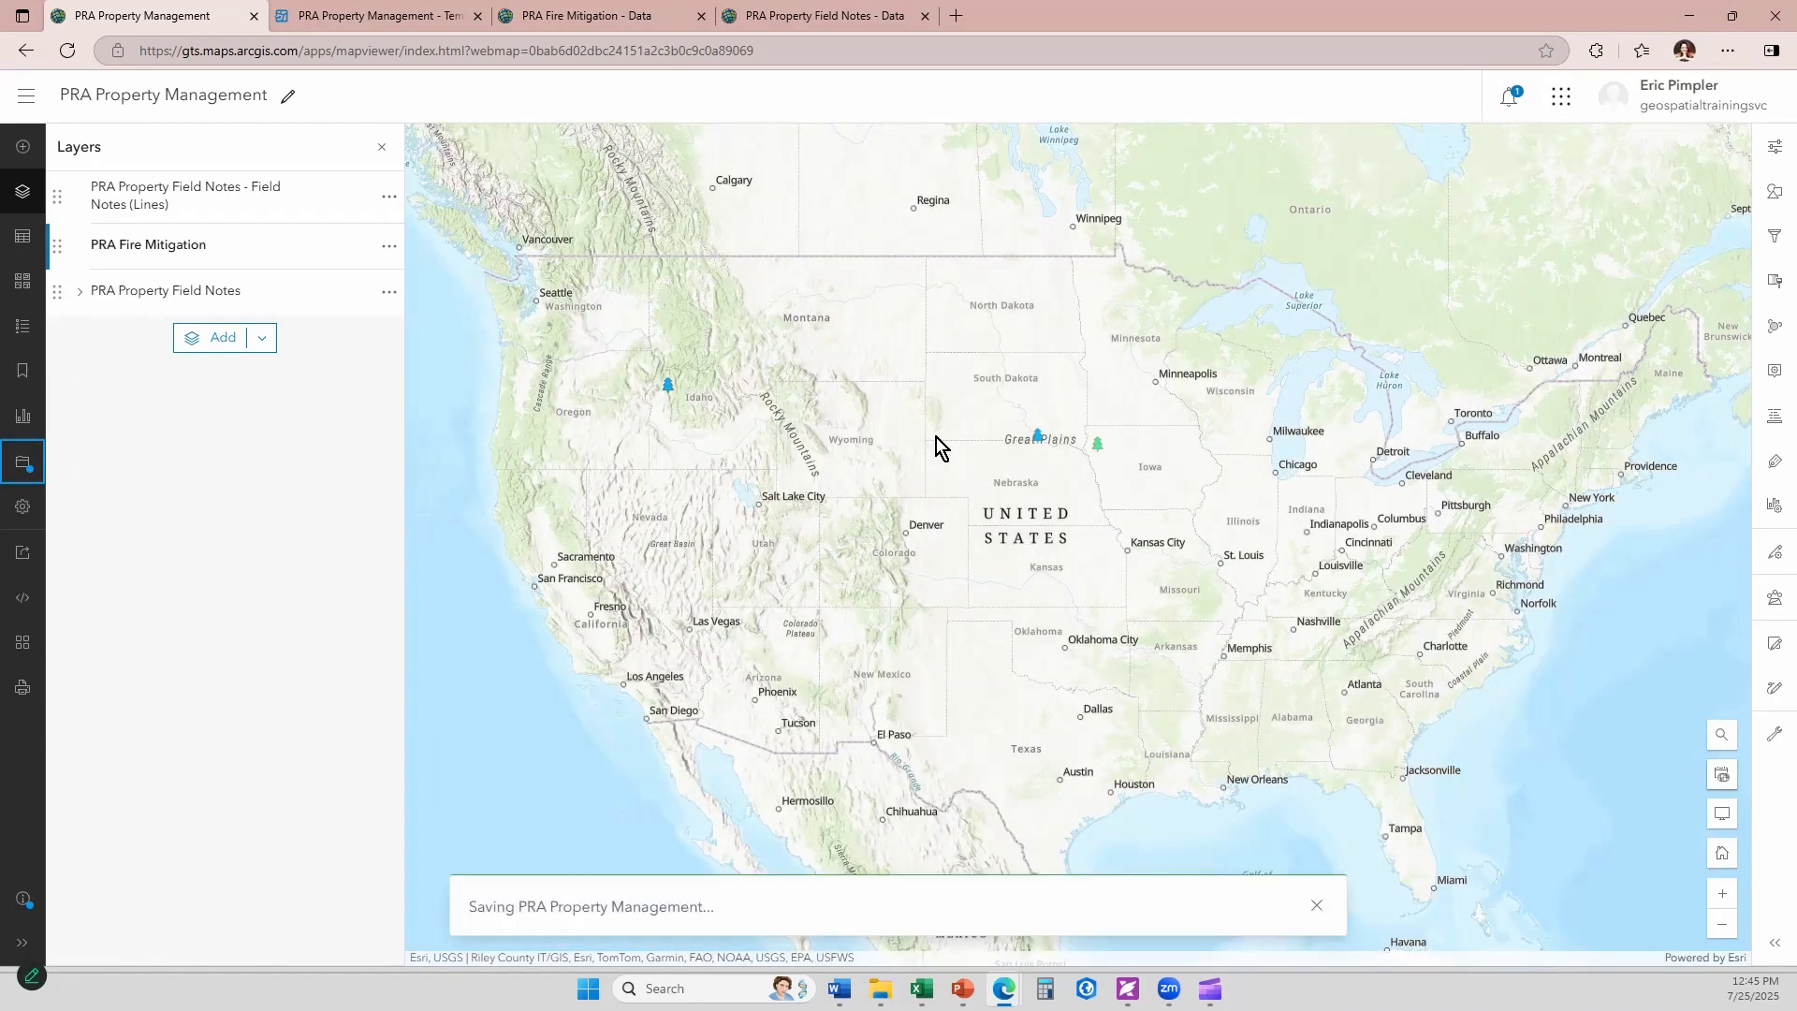
- Set the display name of the Dead Down feature template to "Dead Down Dry", save it and close the template editor
click(1774, 147)
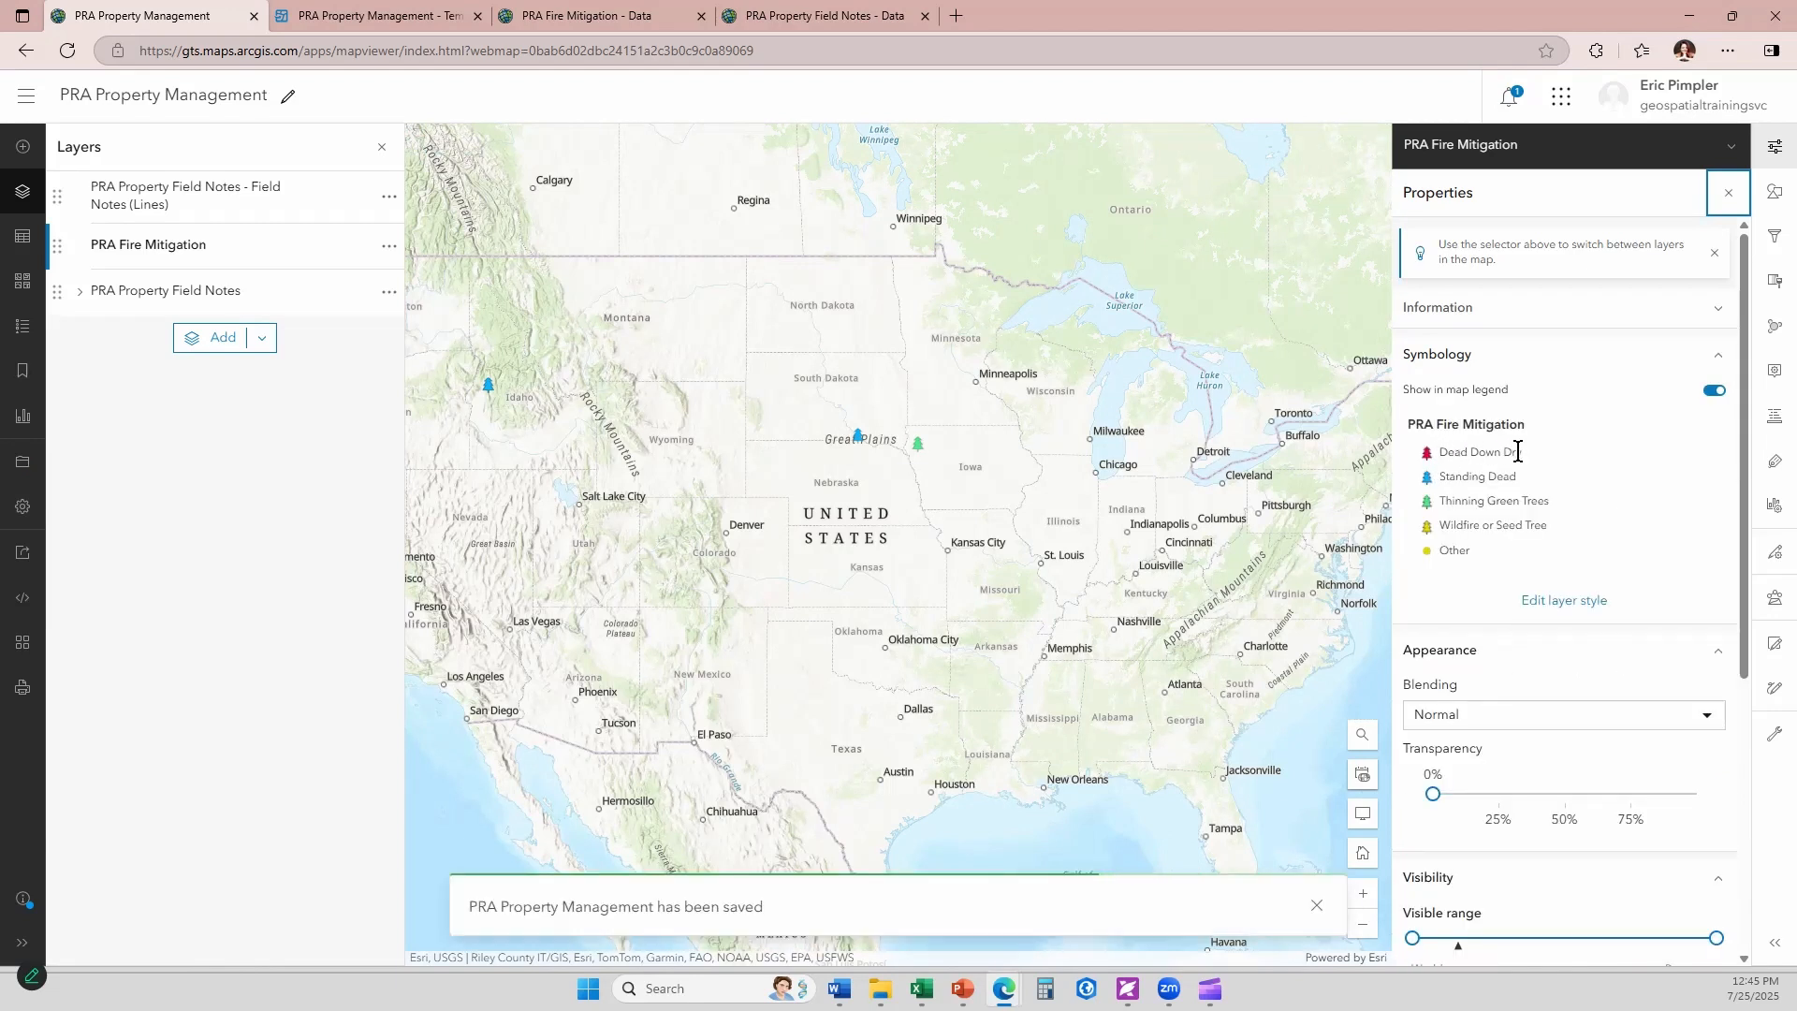
click(1774, 552)
click(1700, 599)
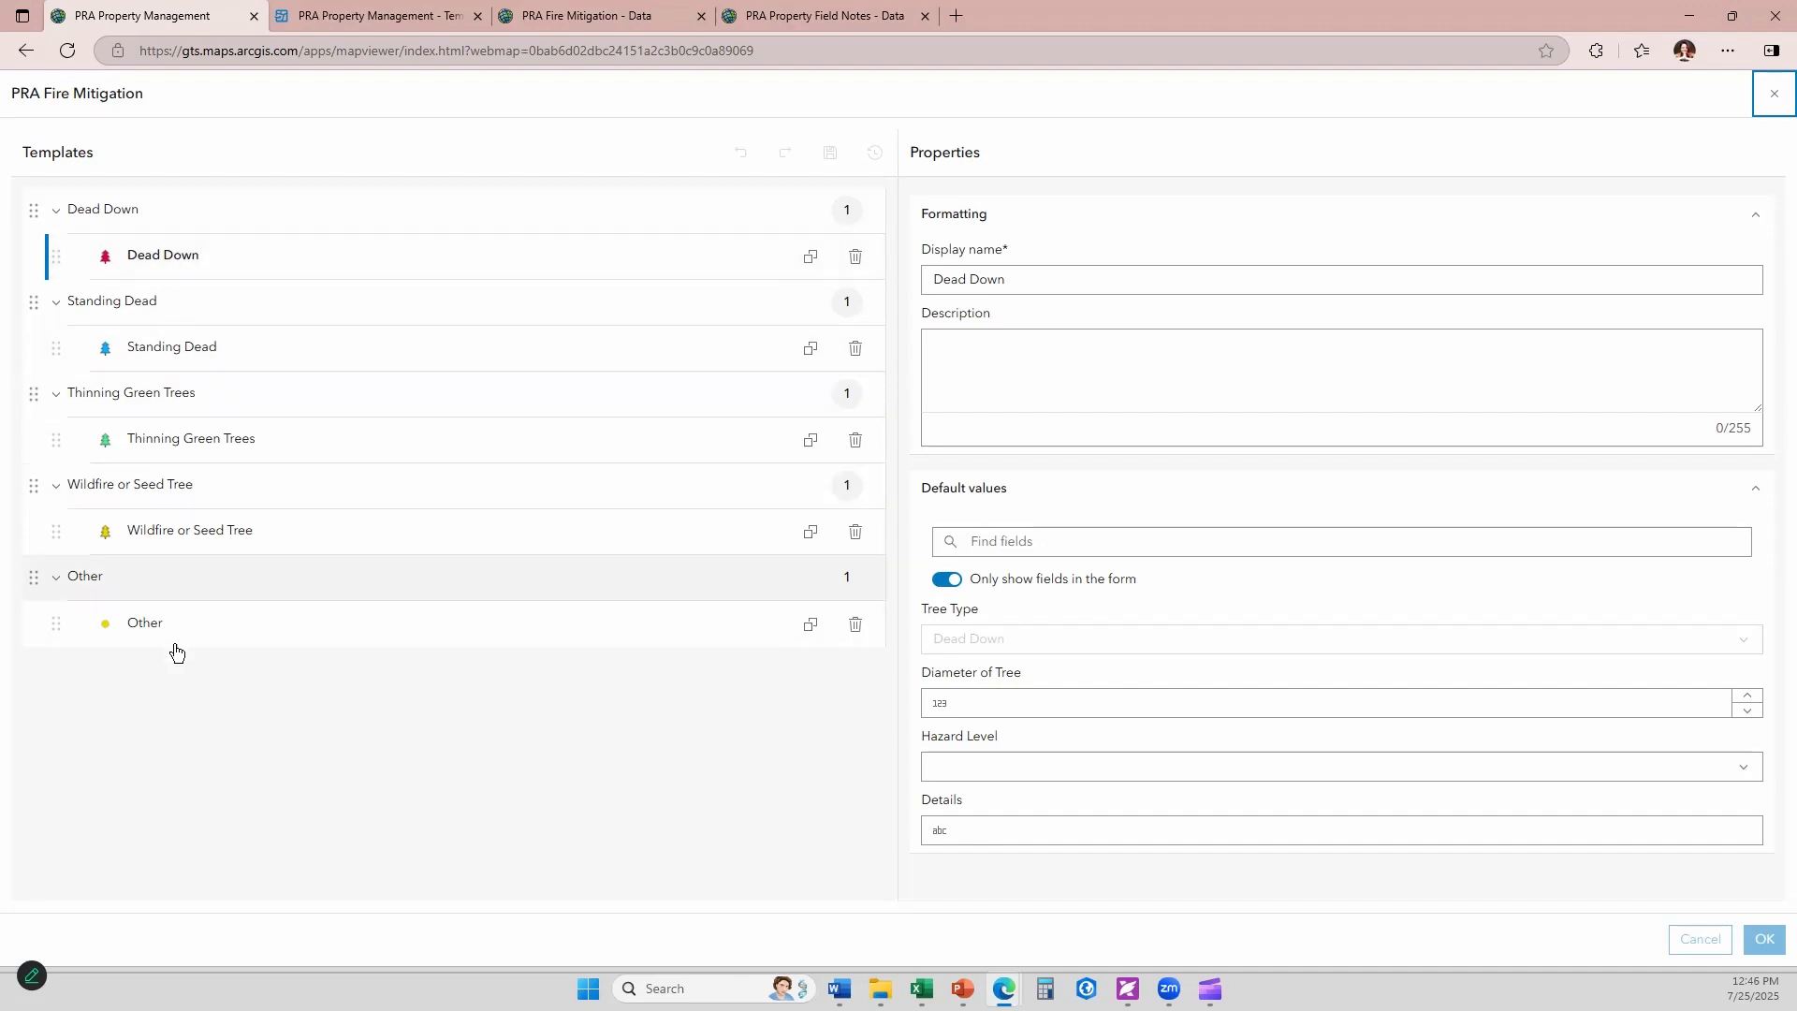
click(183, 259)
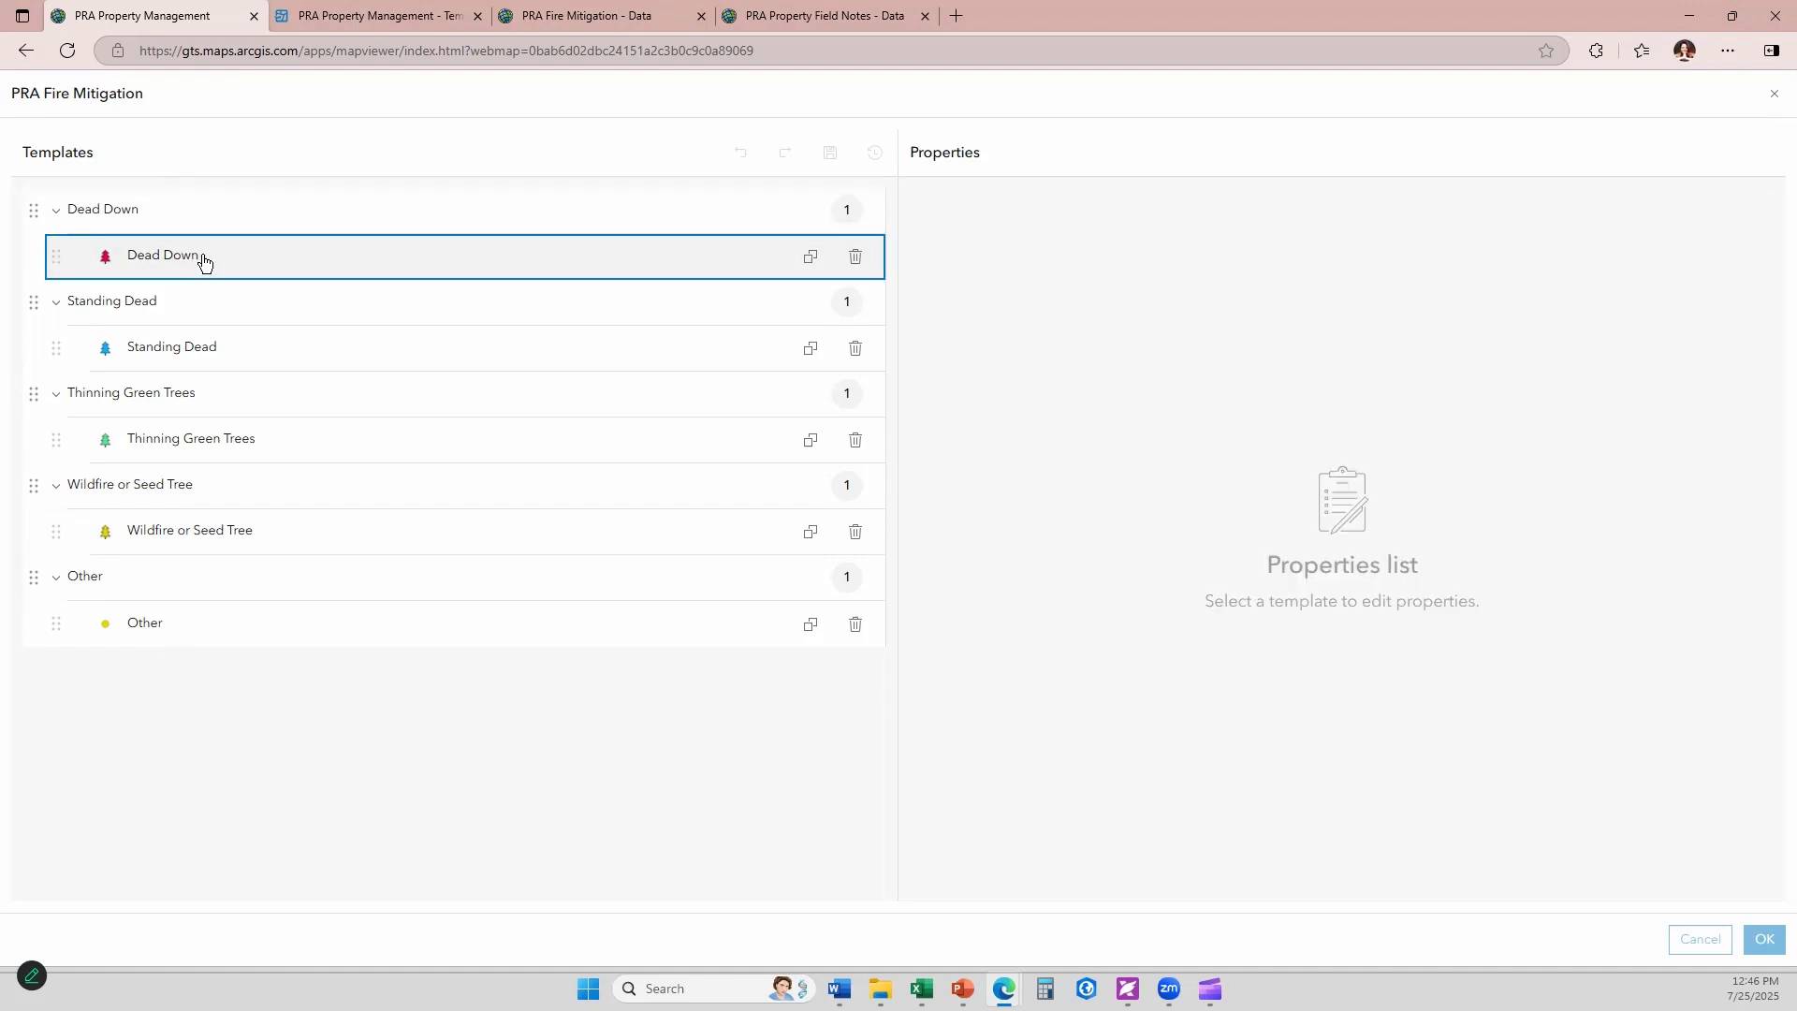
click(349, 261)
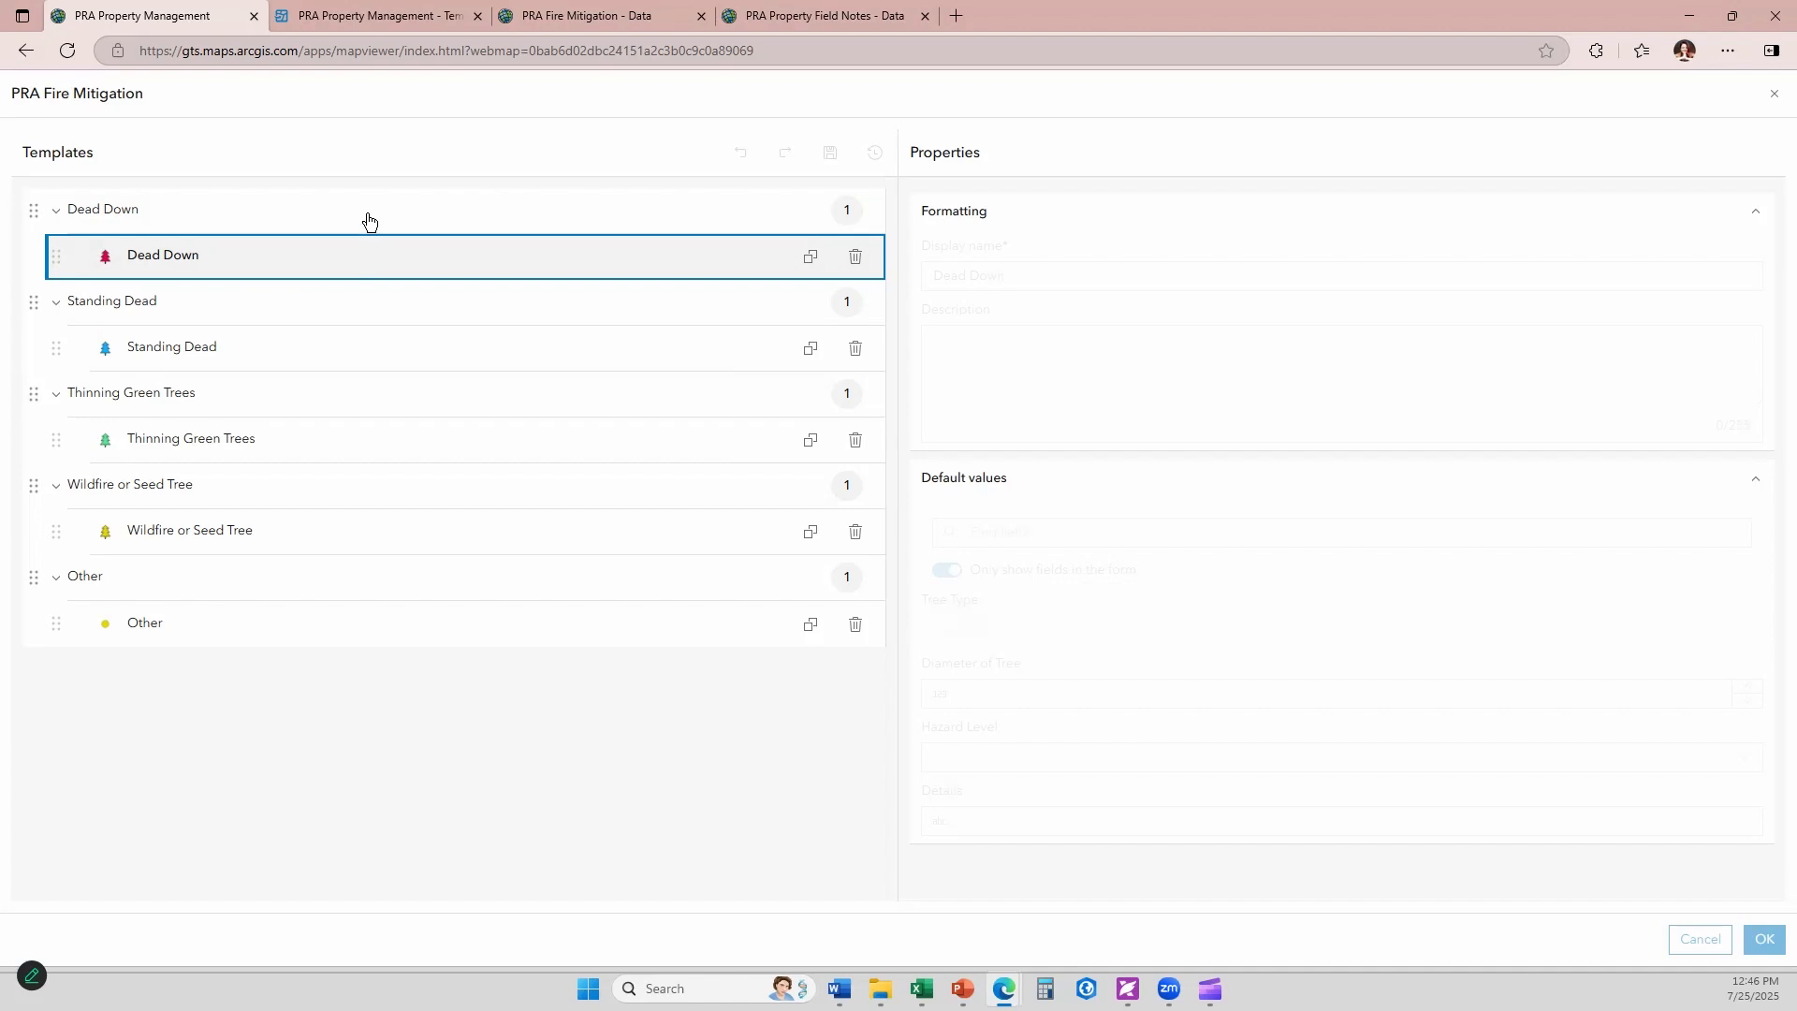
click(1019, 279)
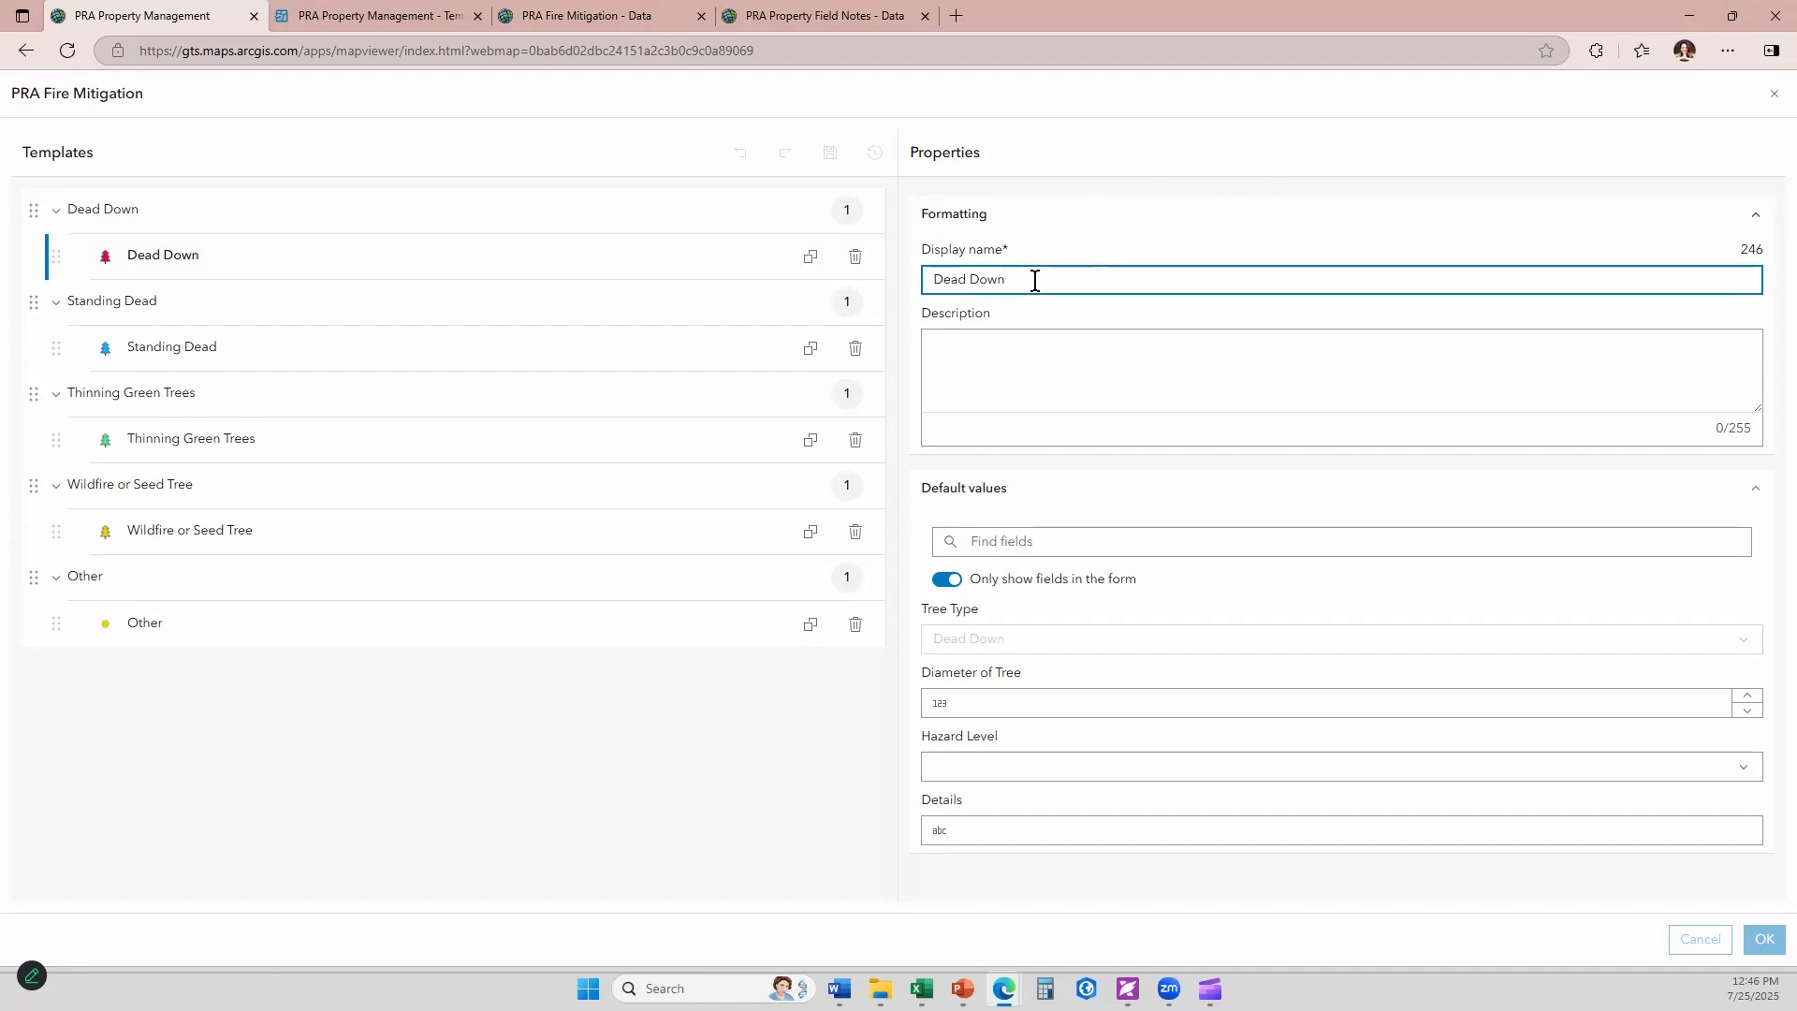
text(Dry)
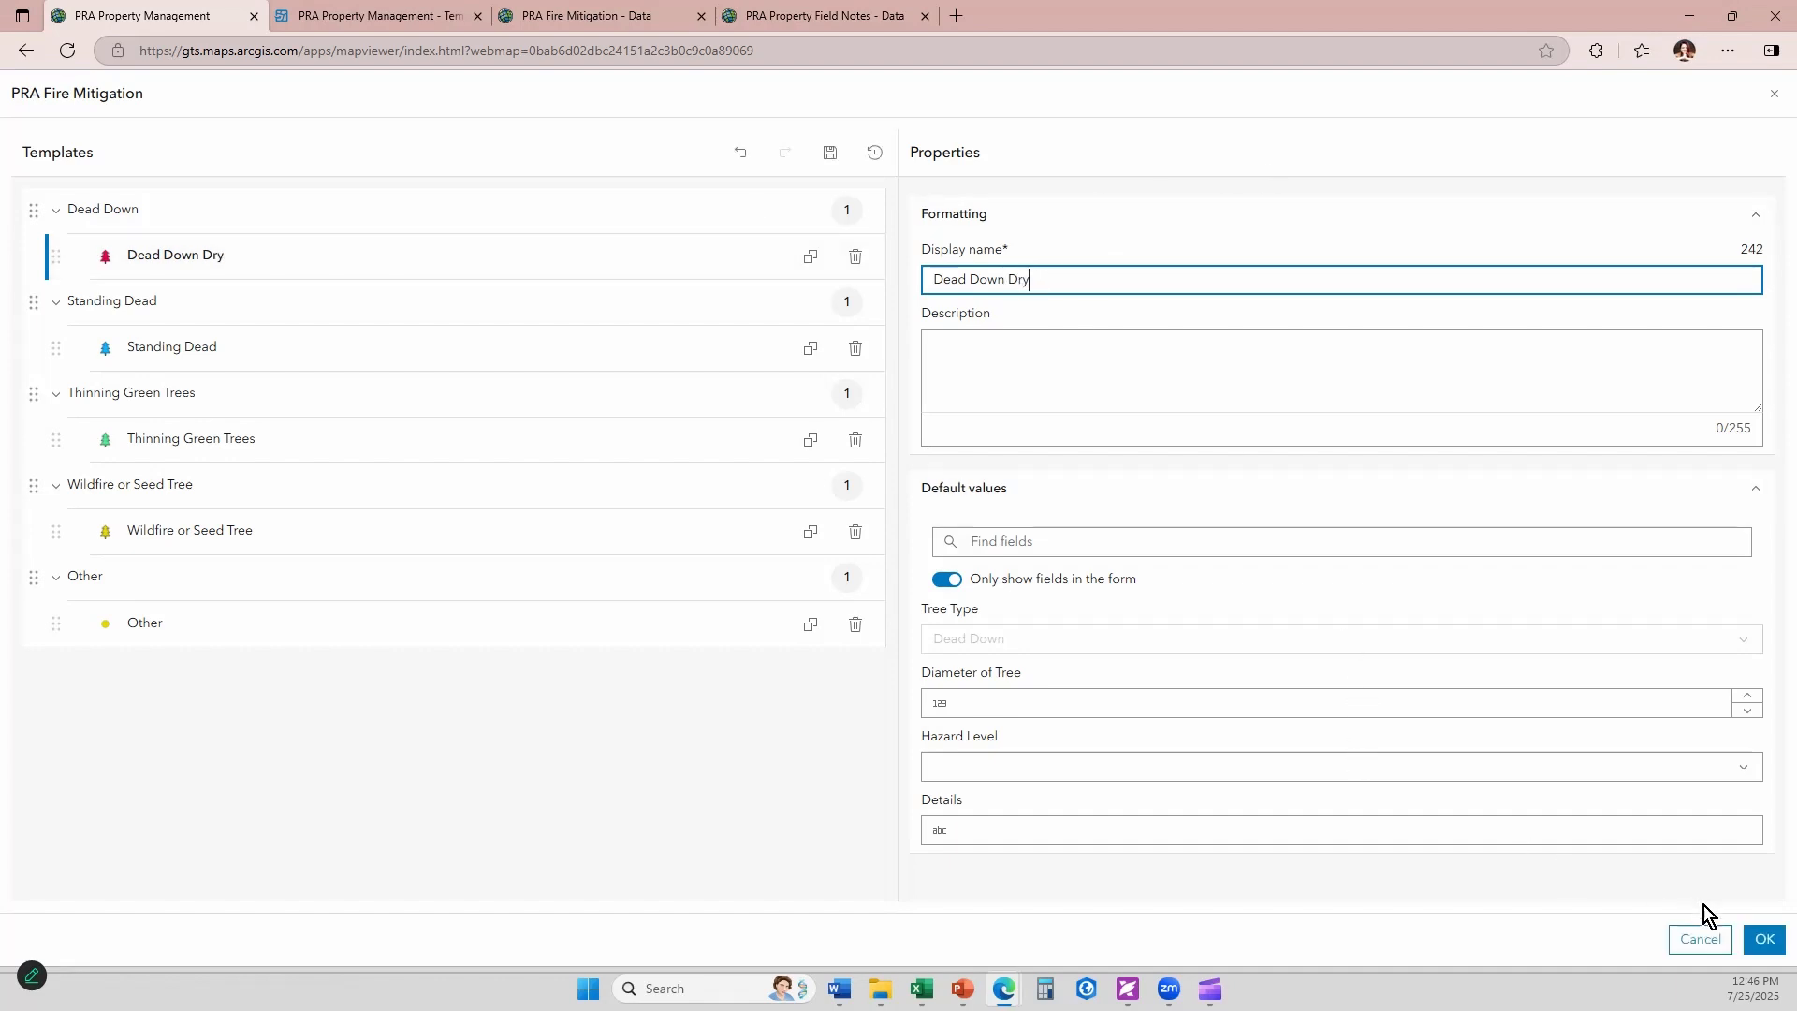
click(1764, 940)
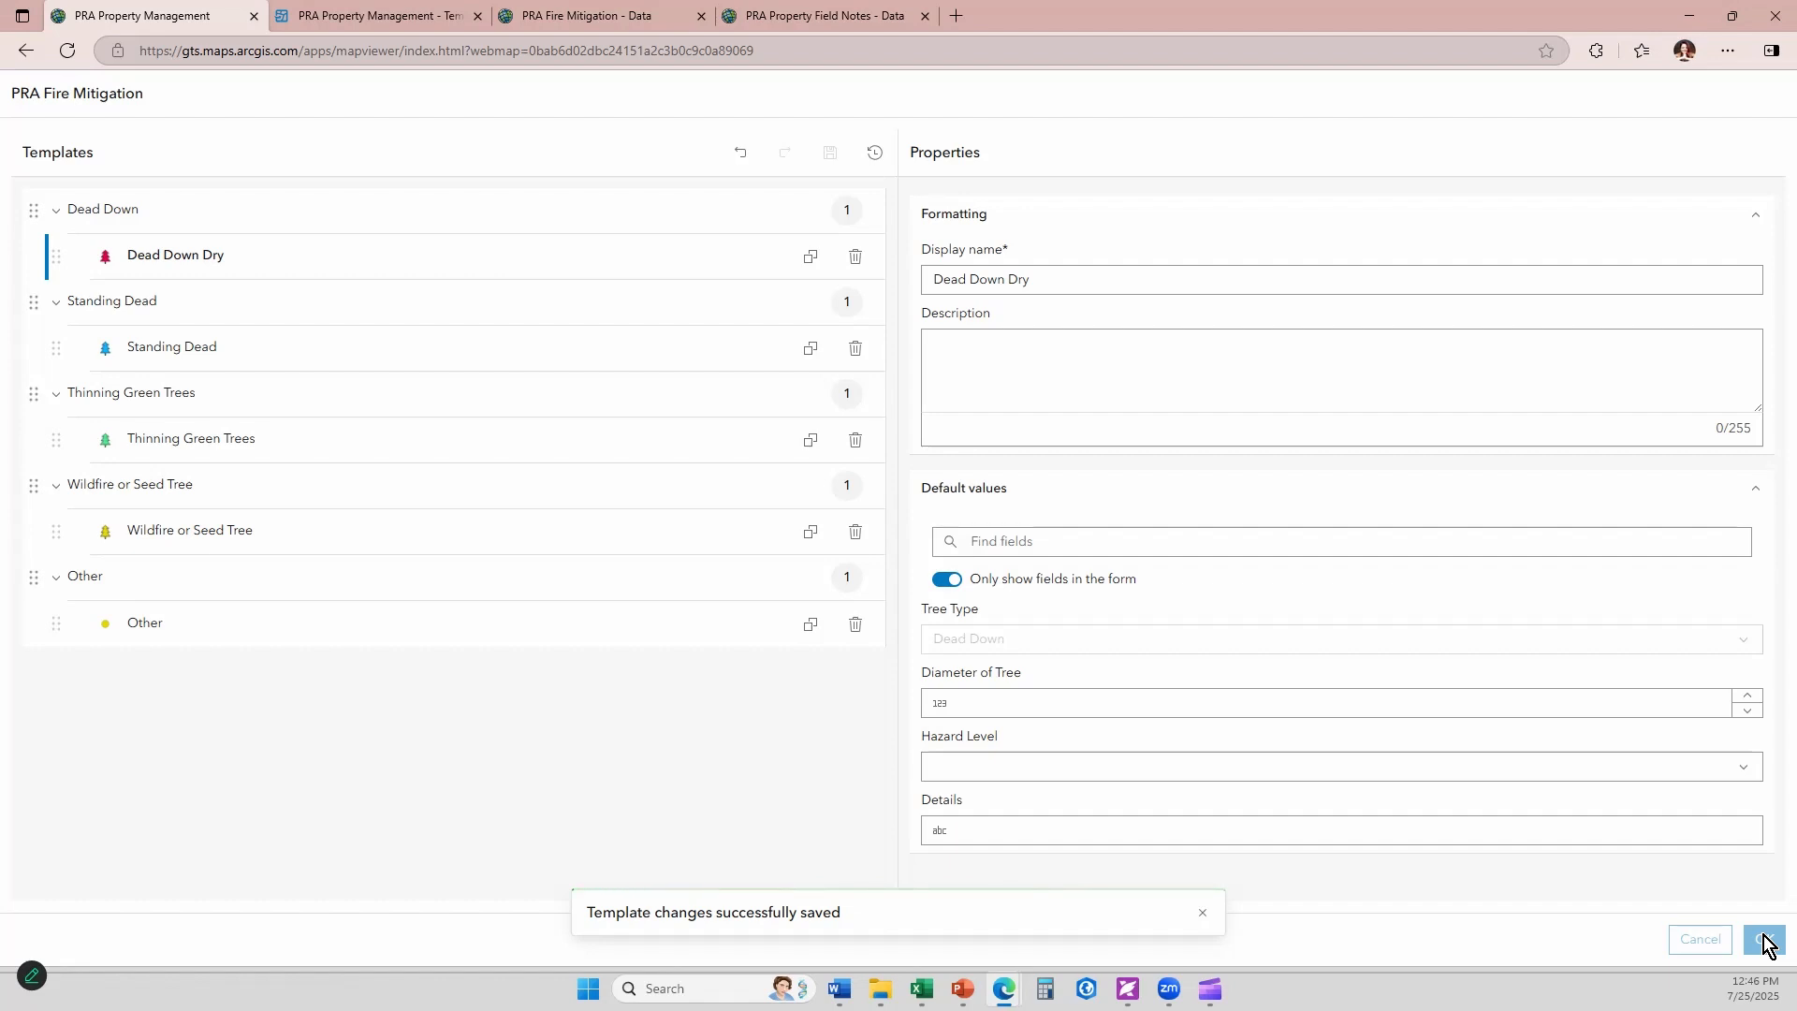
click(1765, 940)
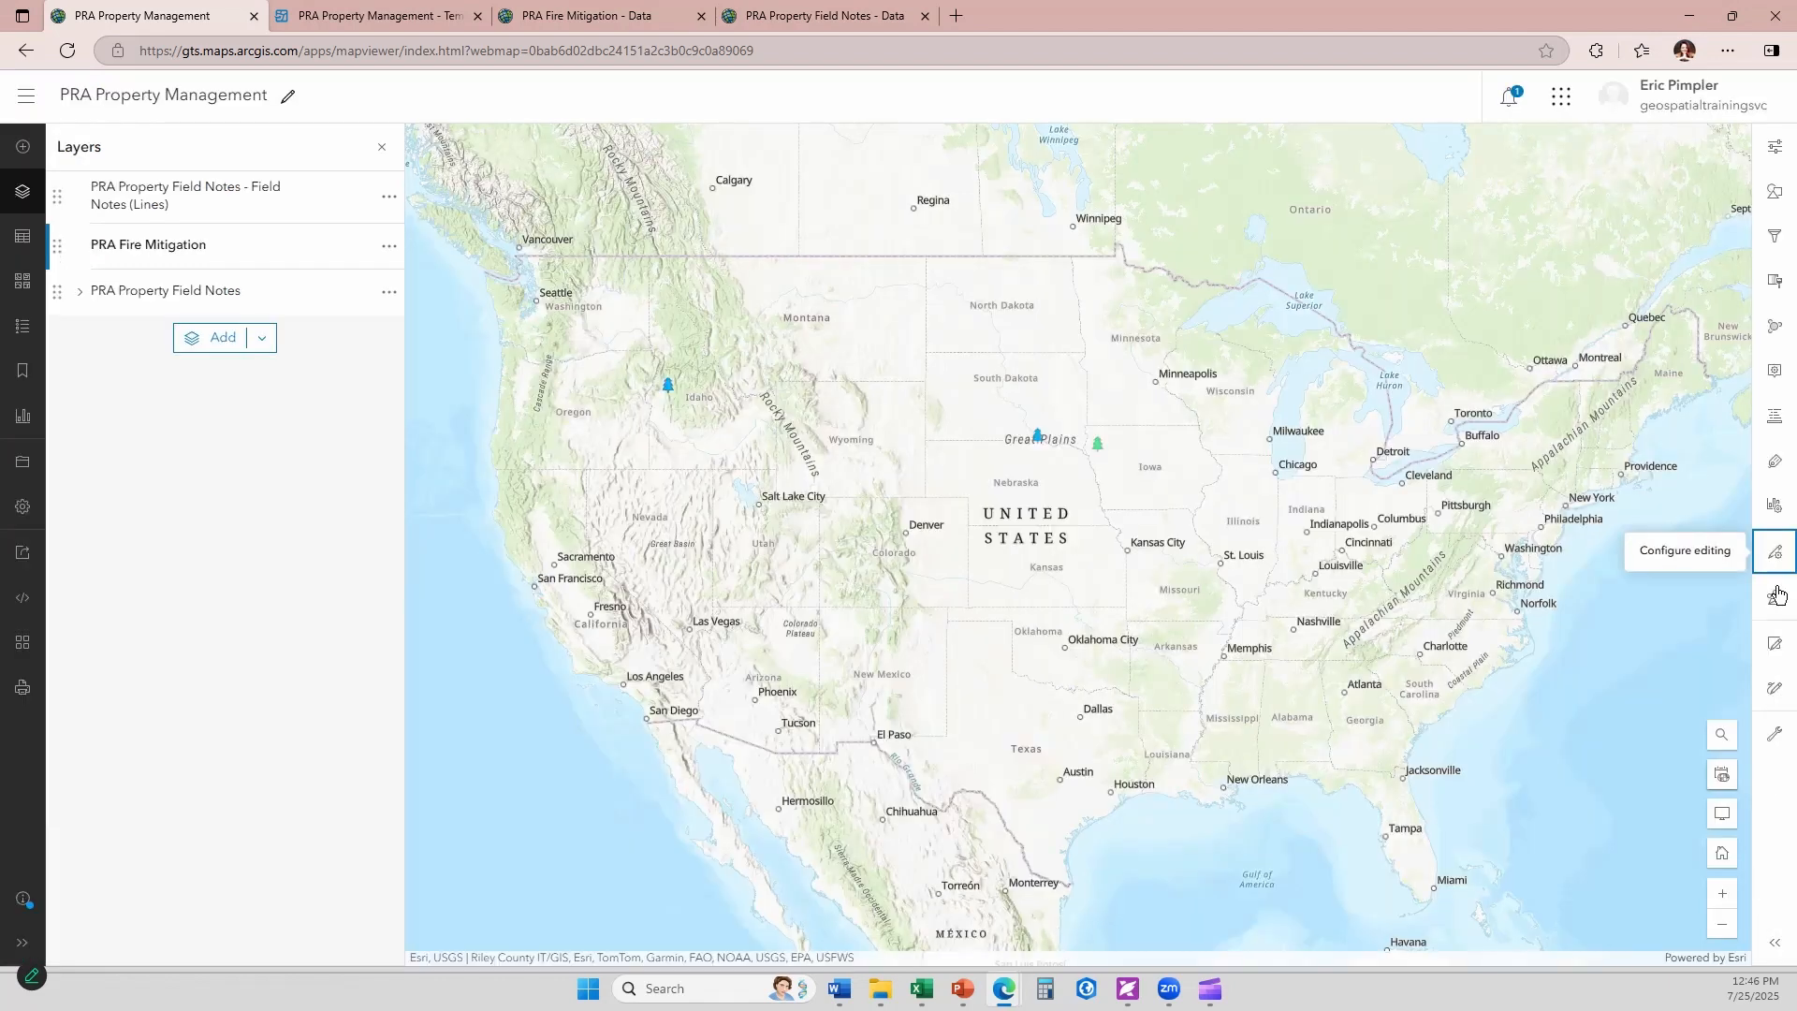
- Change the Dead Down Dry symbol's fill color to near-black #242222 in the PRA Fire Mitigation style, apply it and save the map
click(1774, 147)
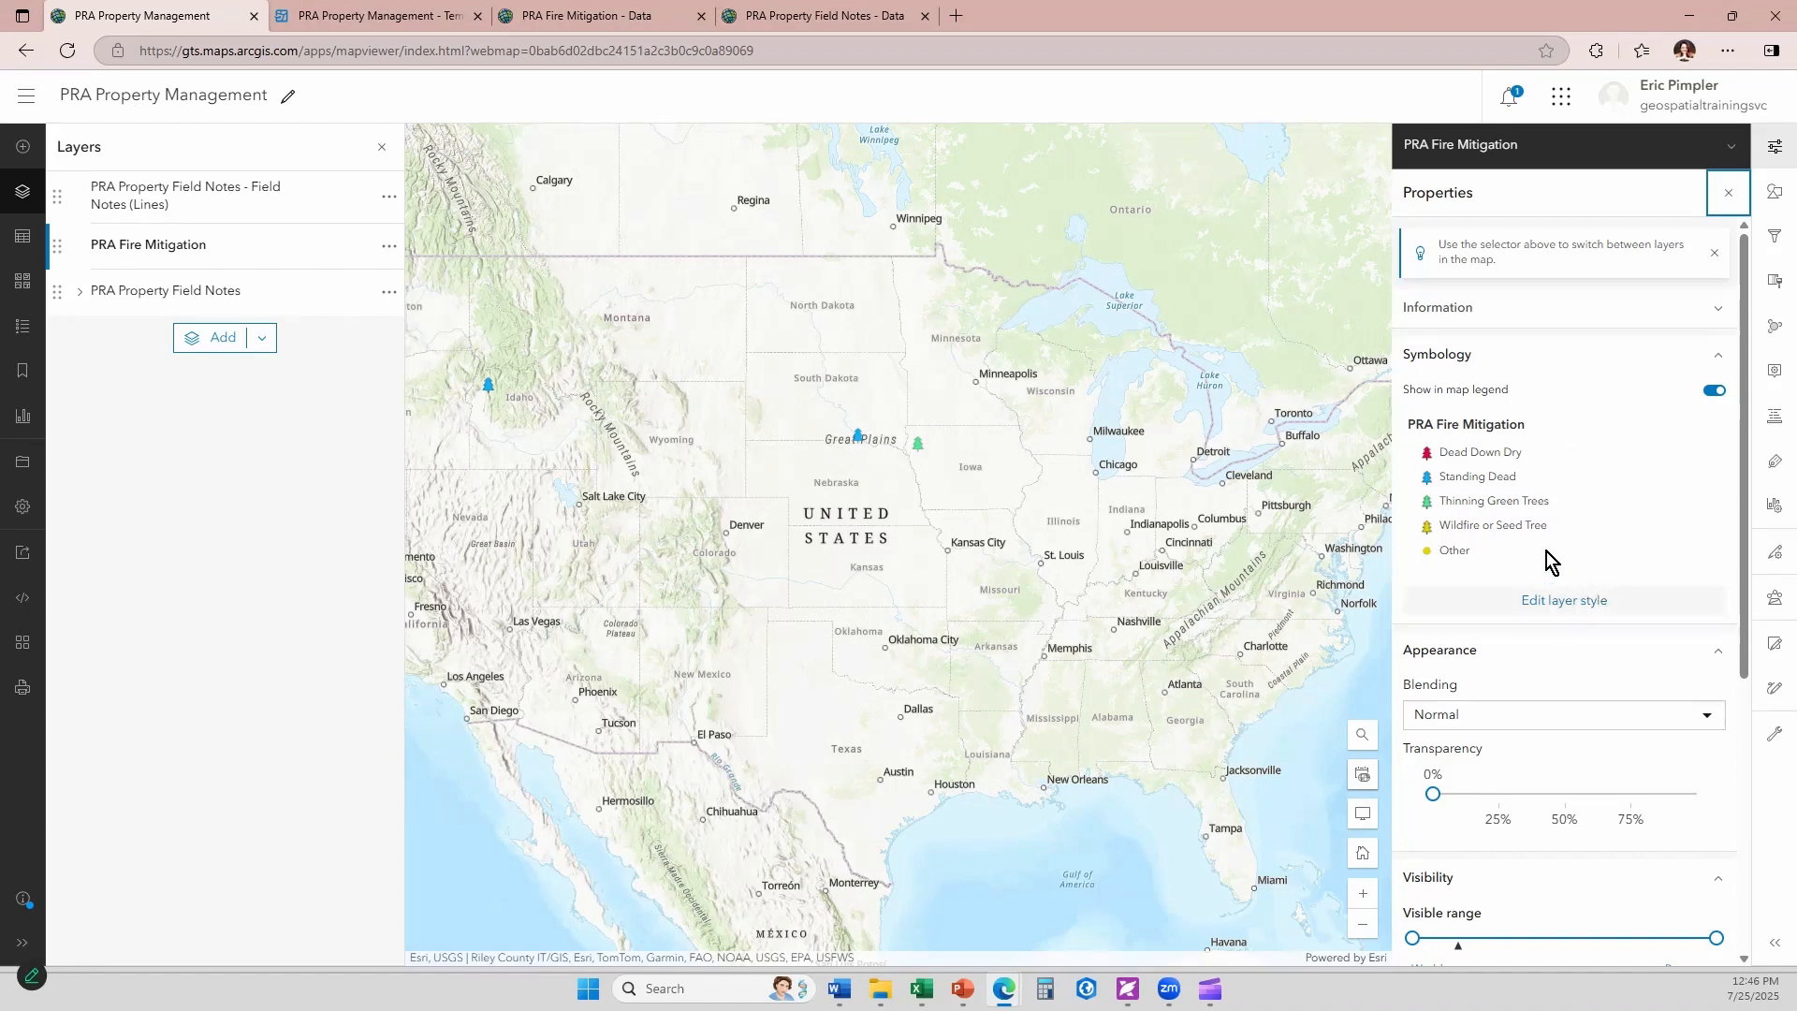
click(1572, 603)
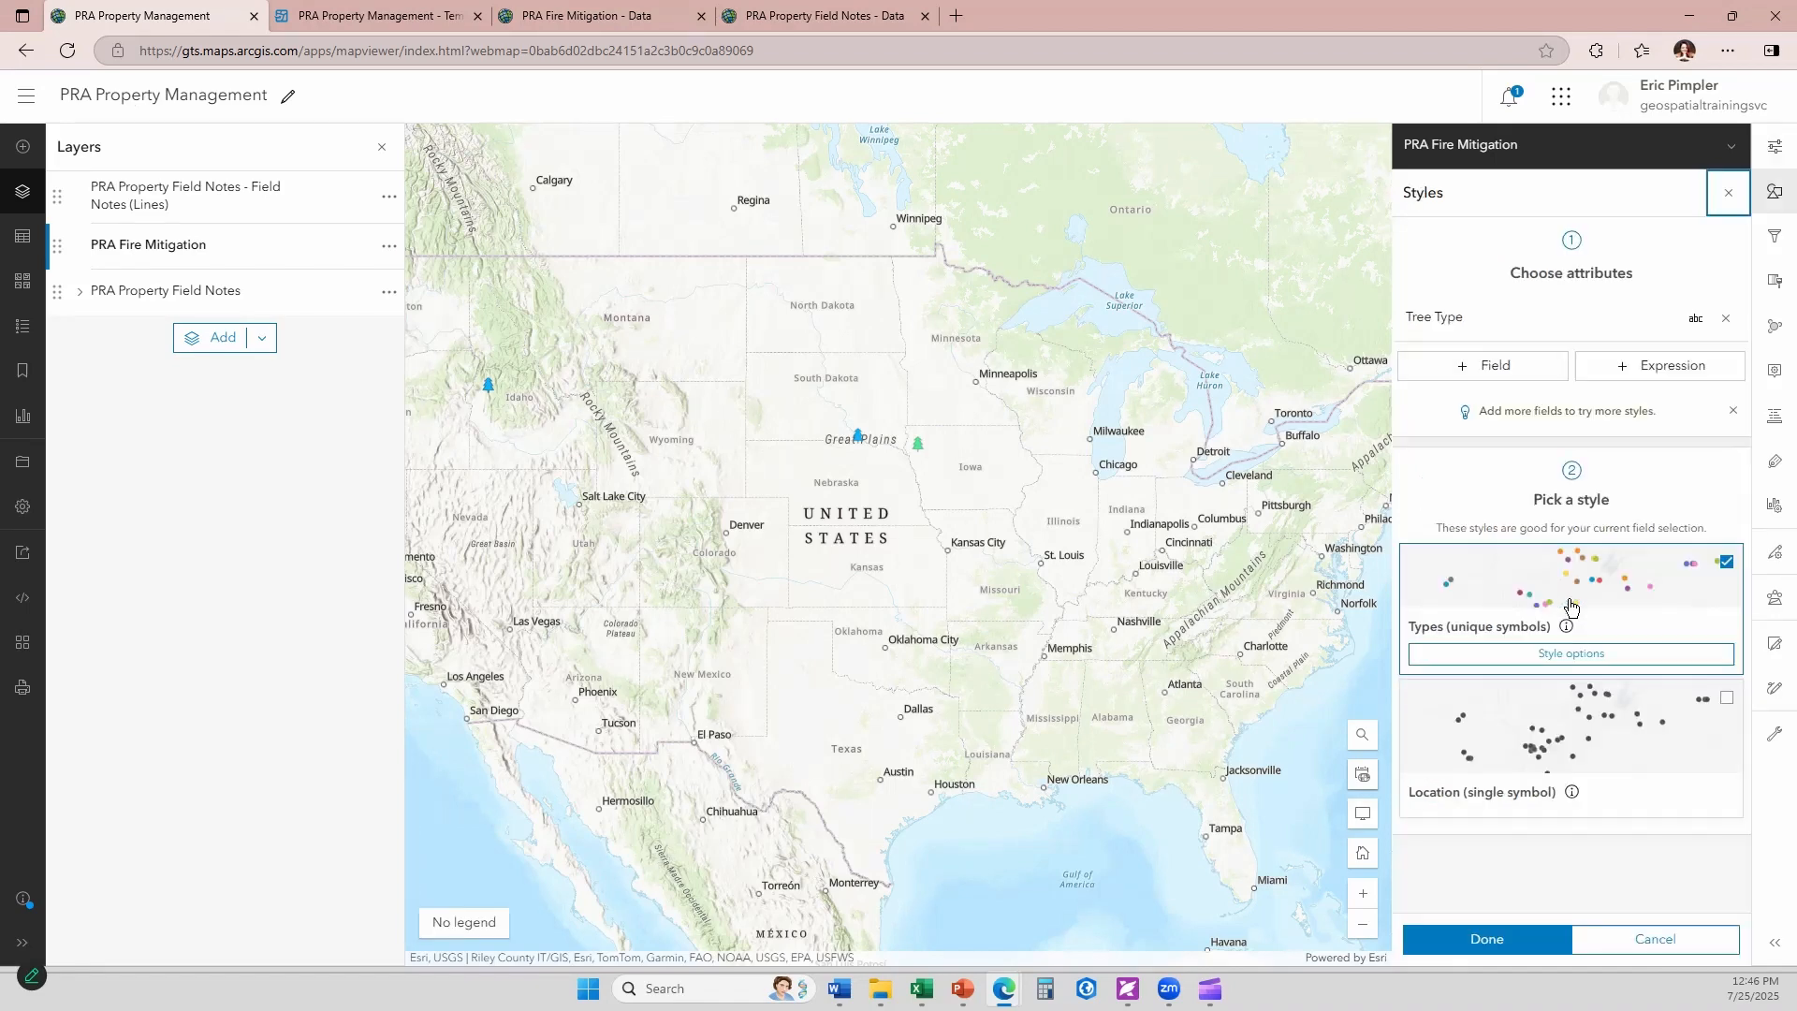
click(1549, 654)
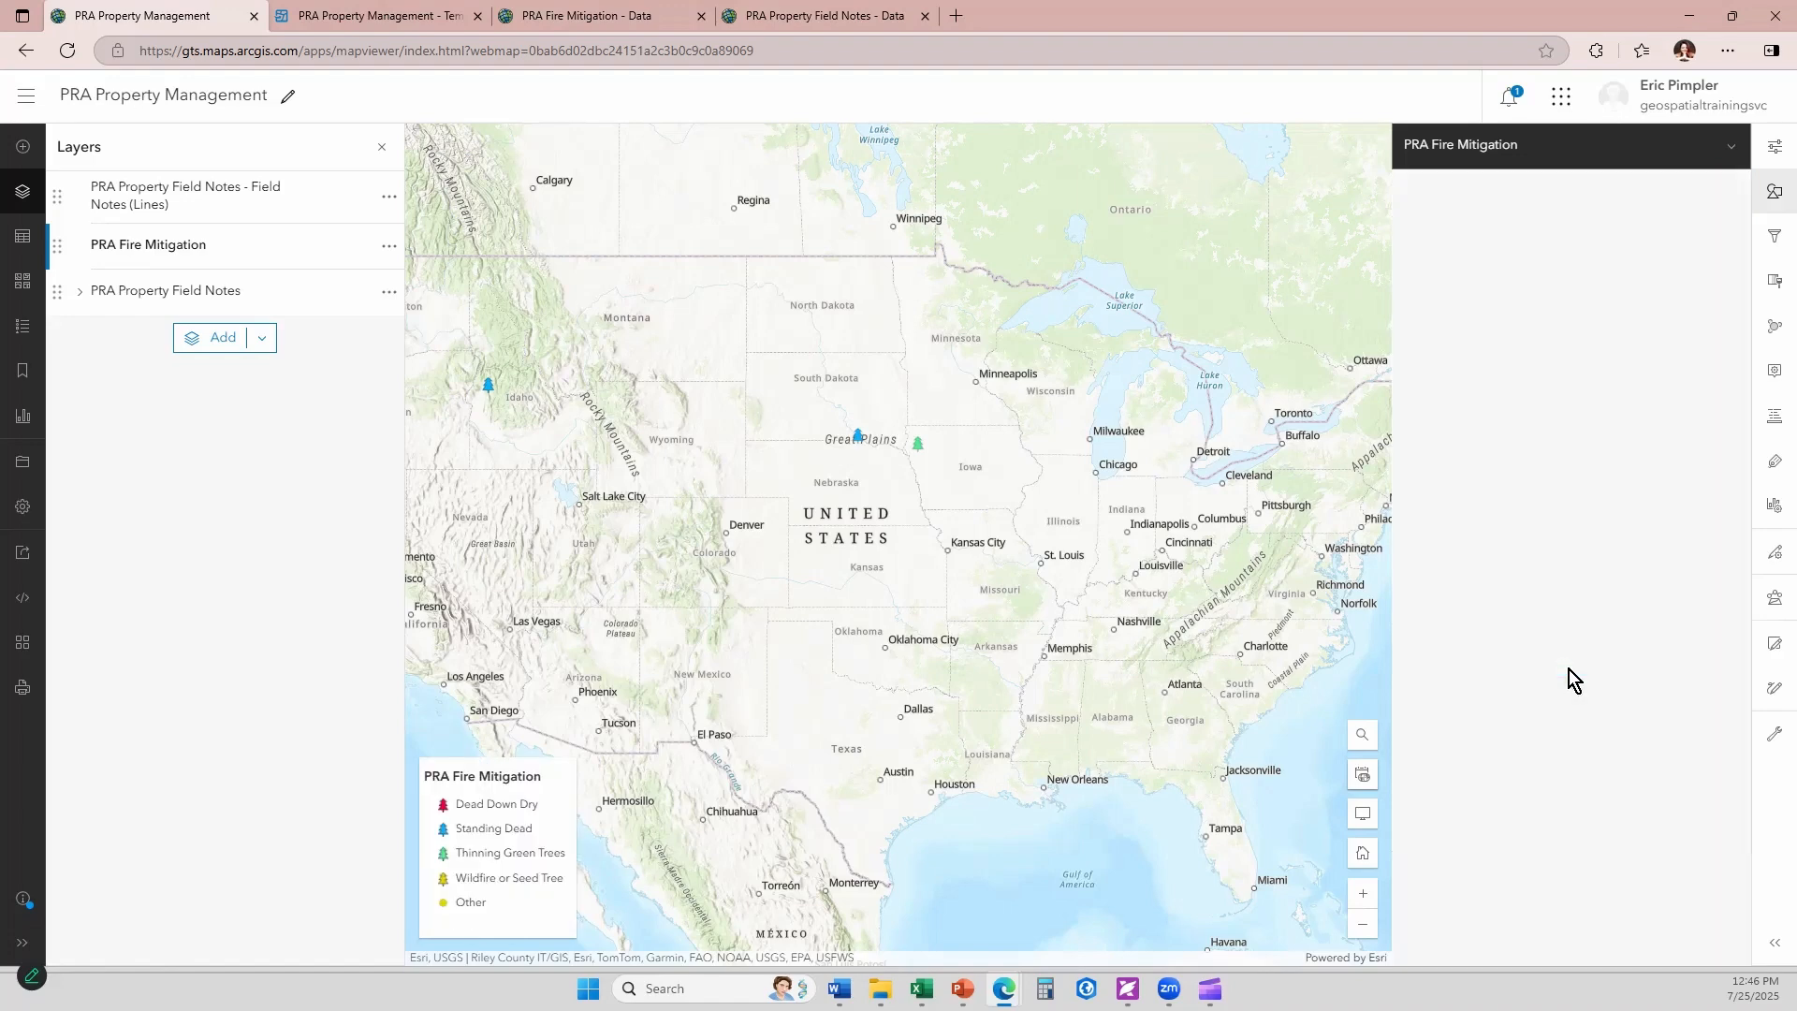
click(1474, 475)
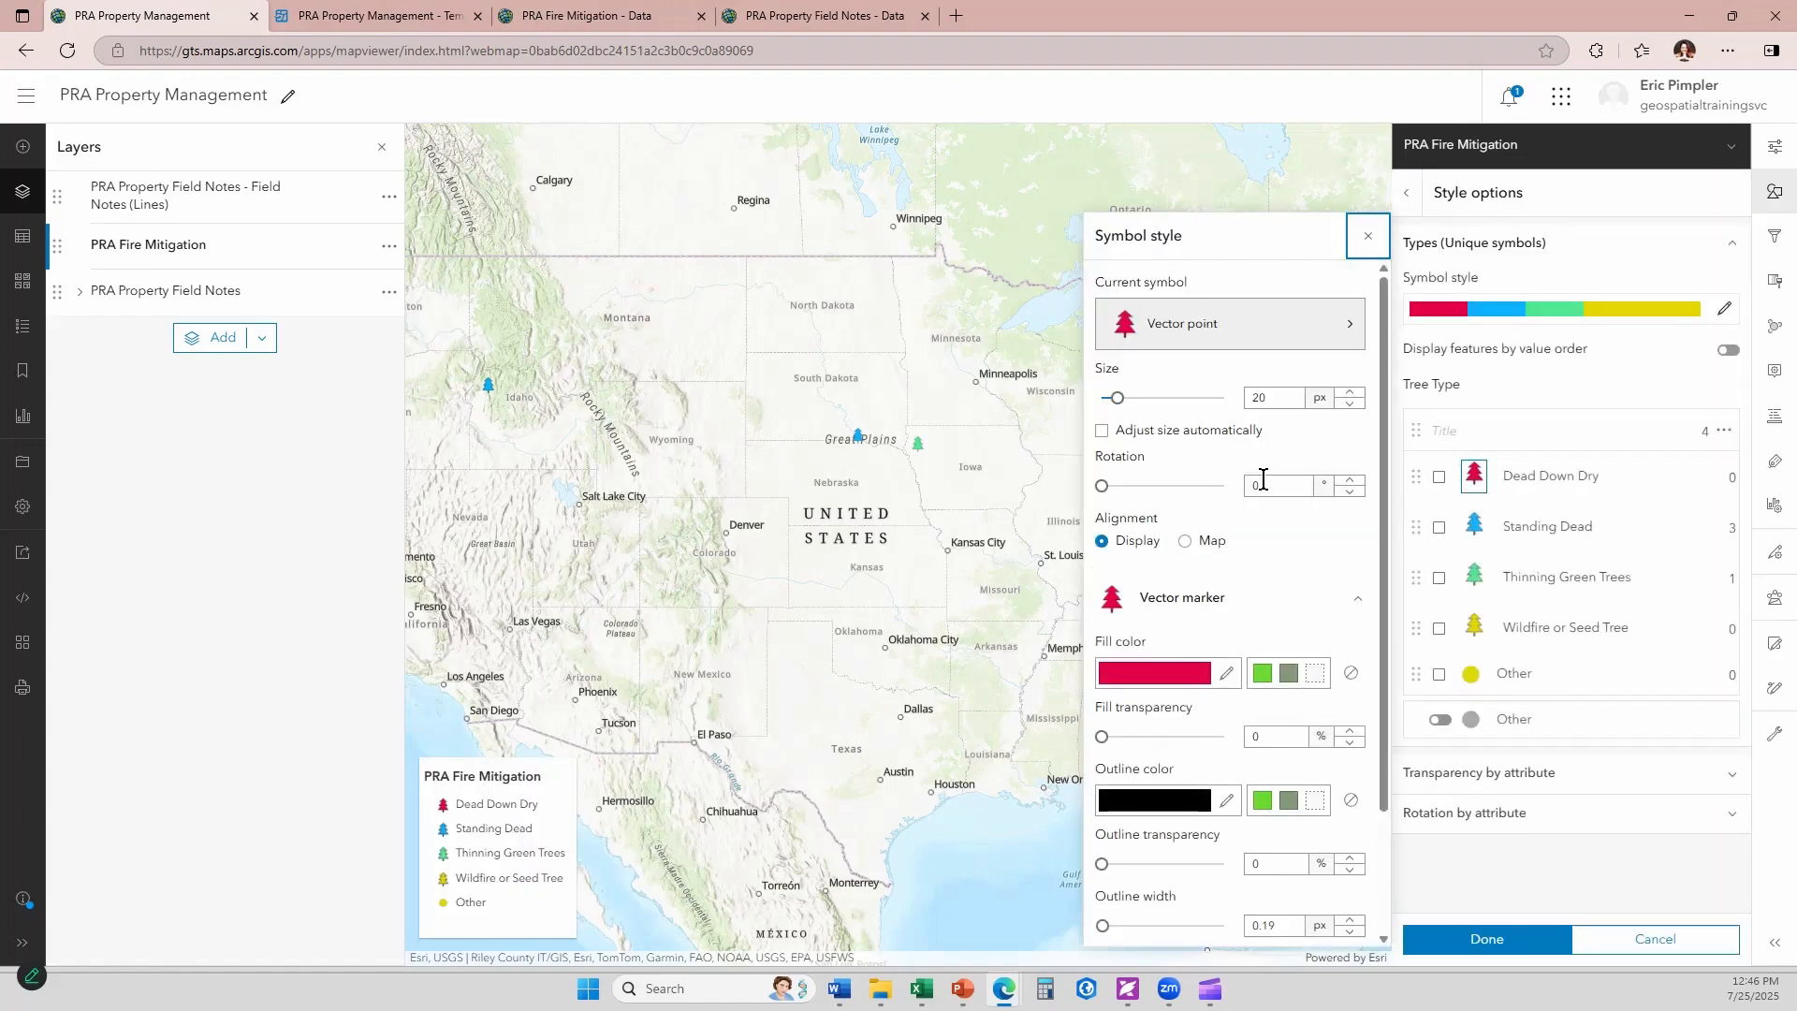
click(1222, 676)
click(1191, 404)
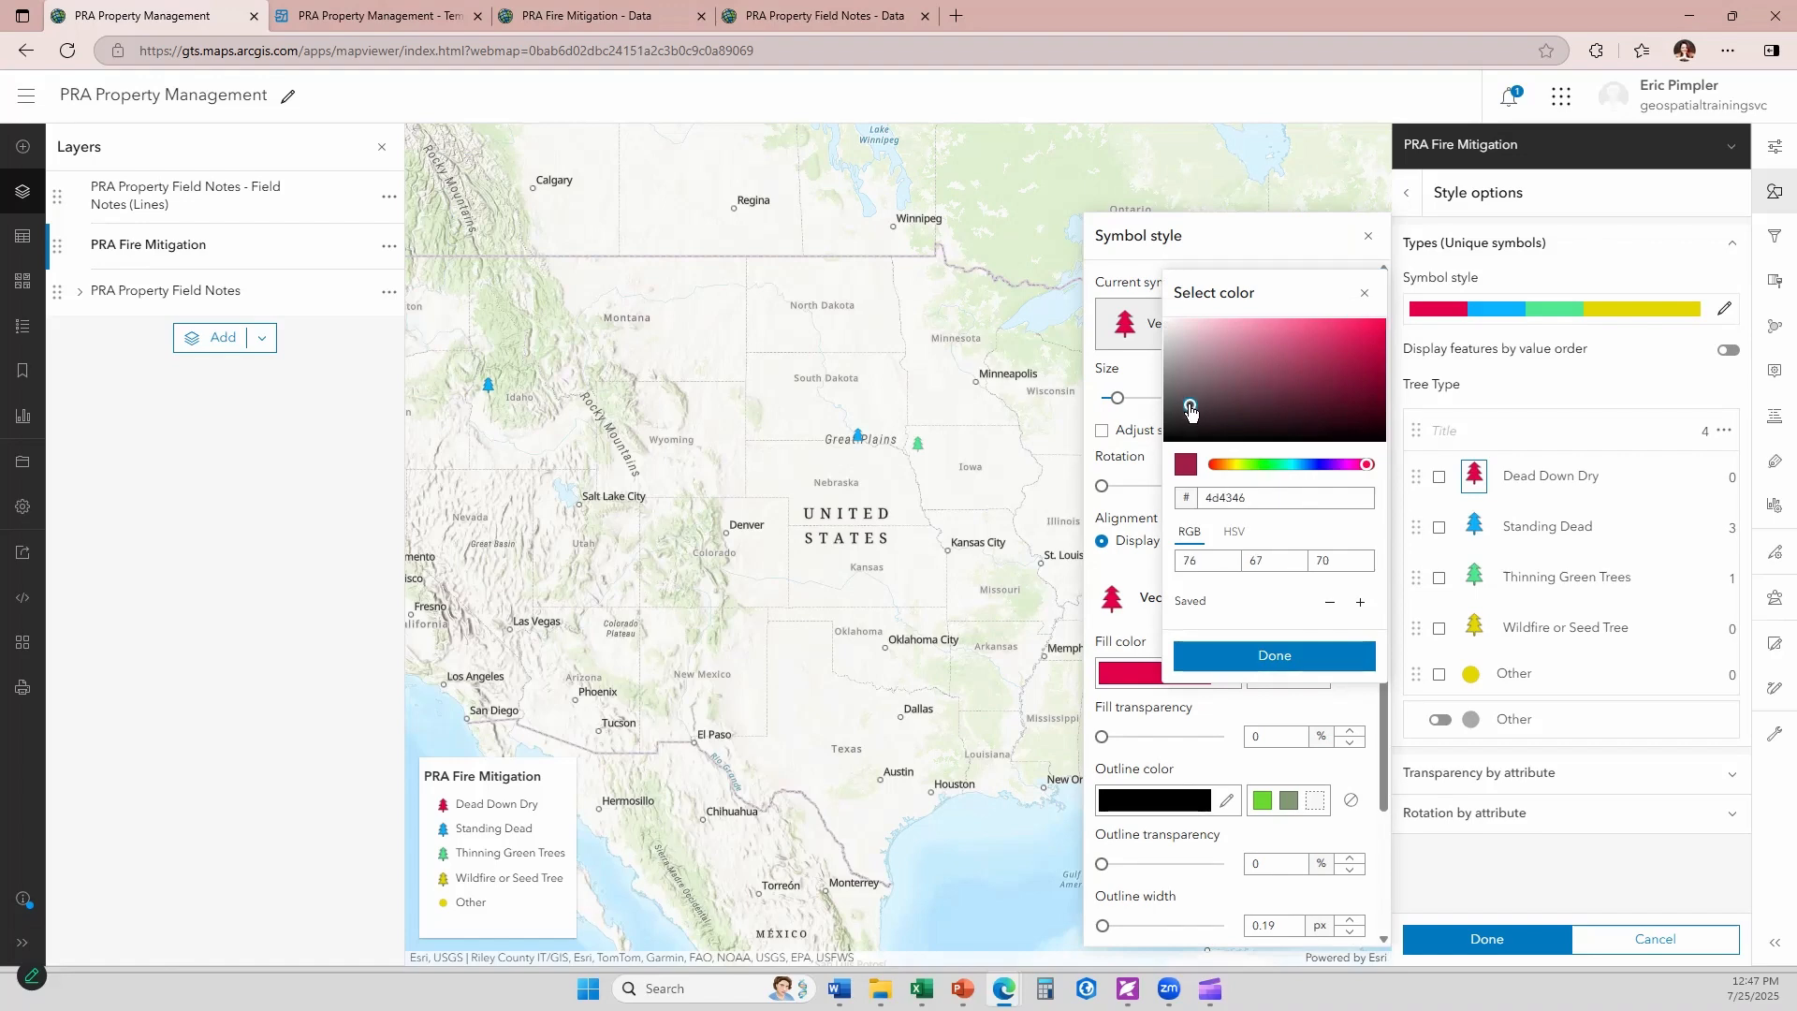
click(1176, 424)
click(1268, 660)
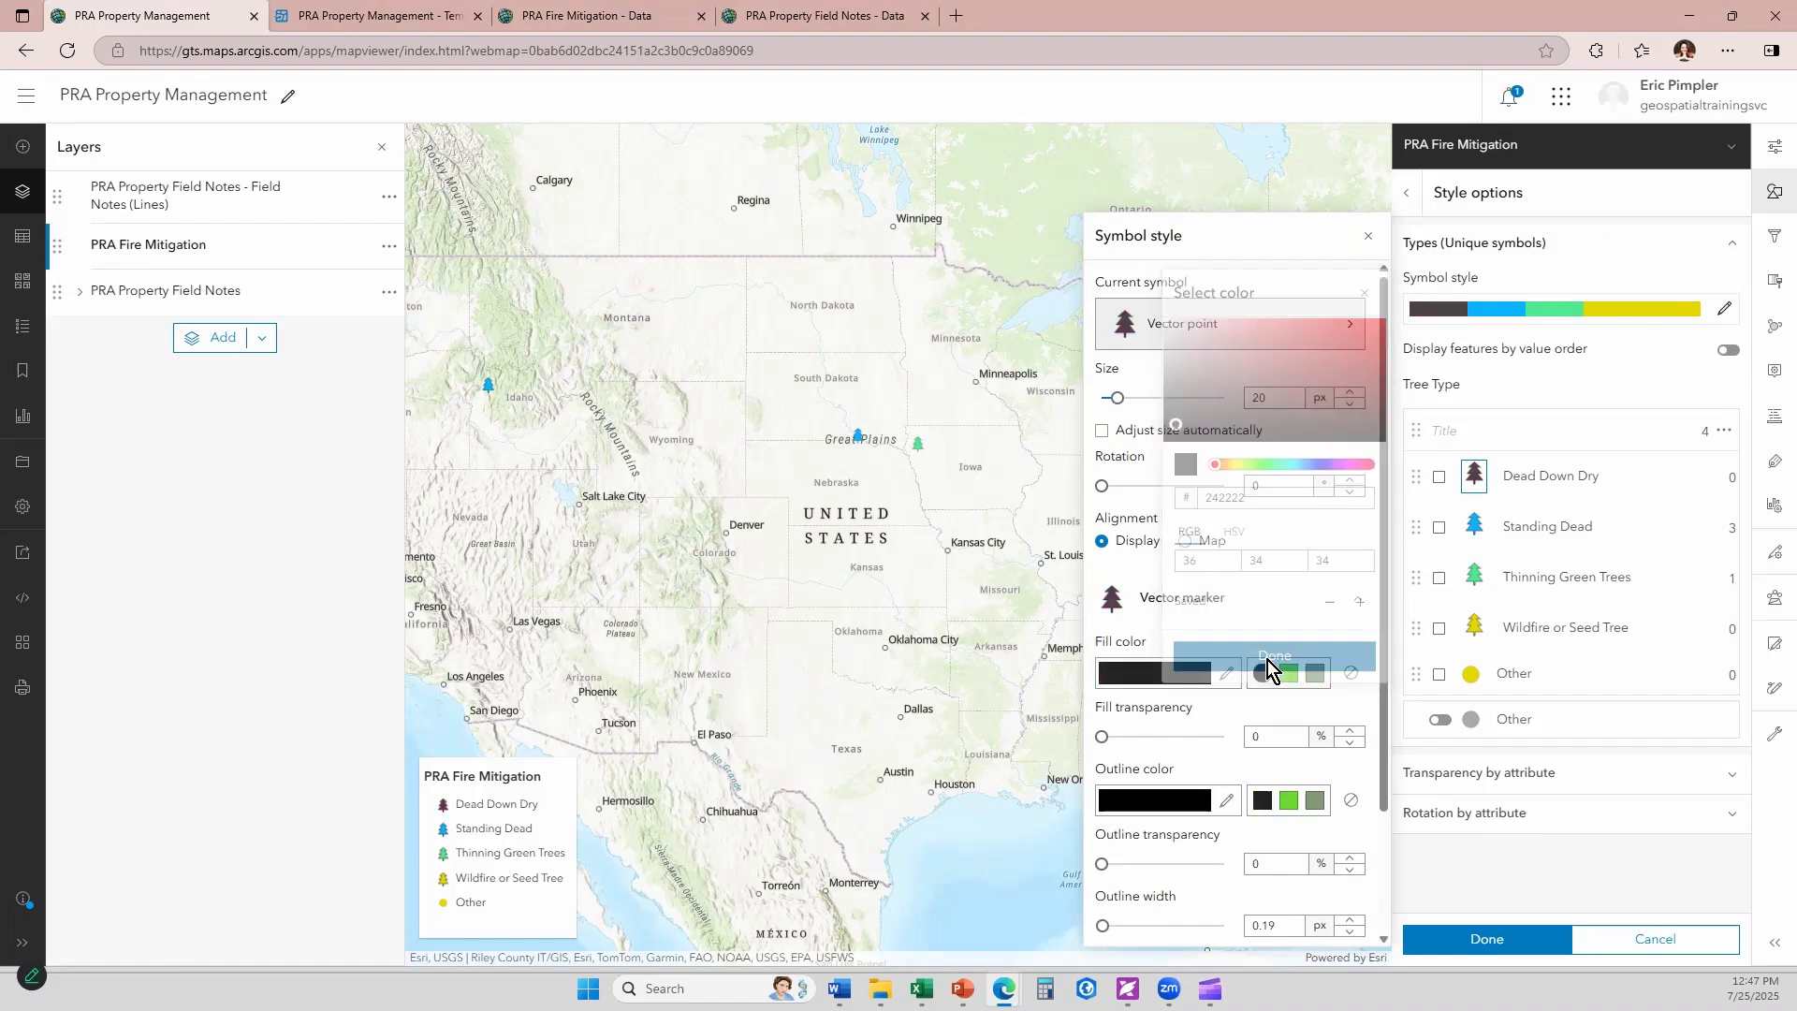
click(1494, 942)
click(1498, 949)
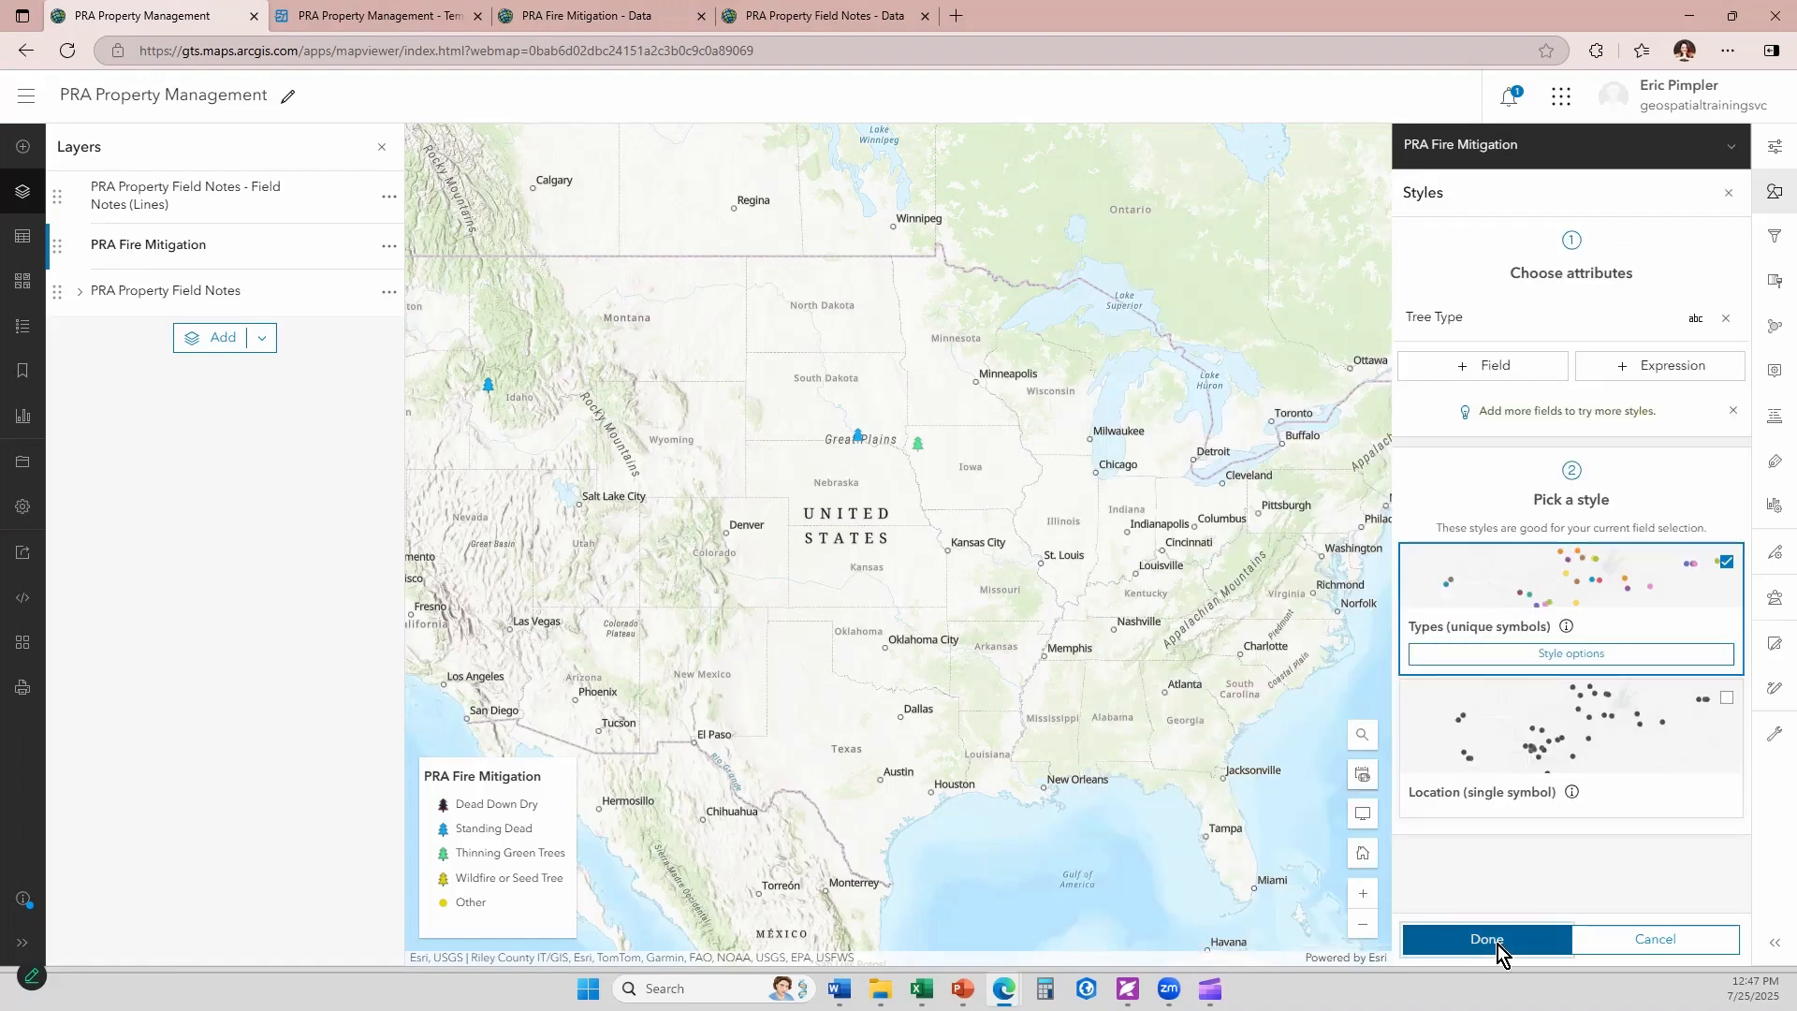
click(29, 454)
click(84, 453)
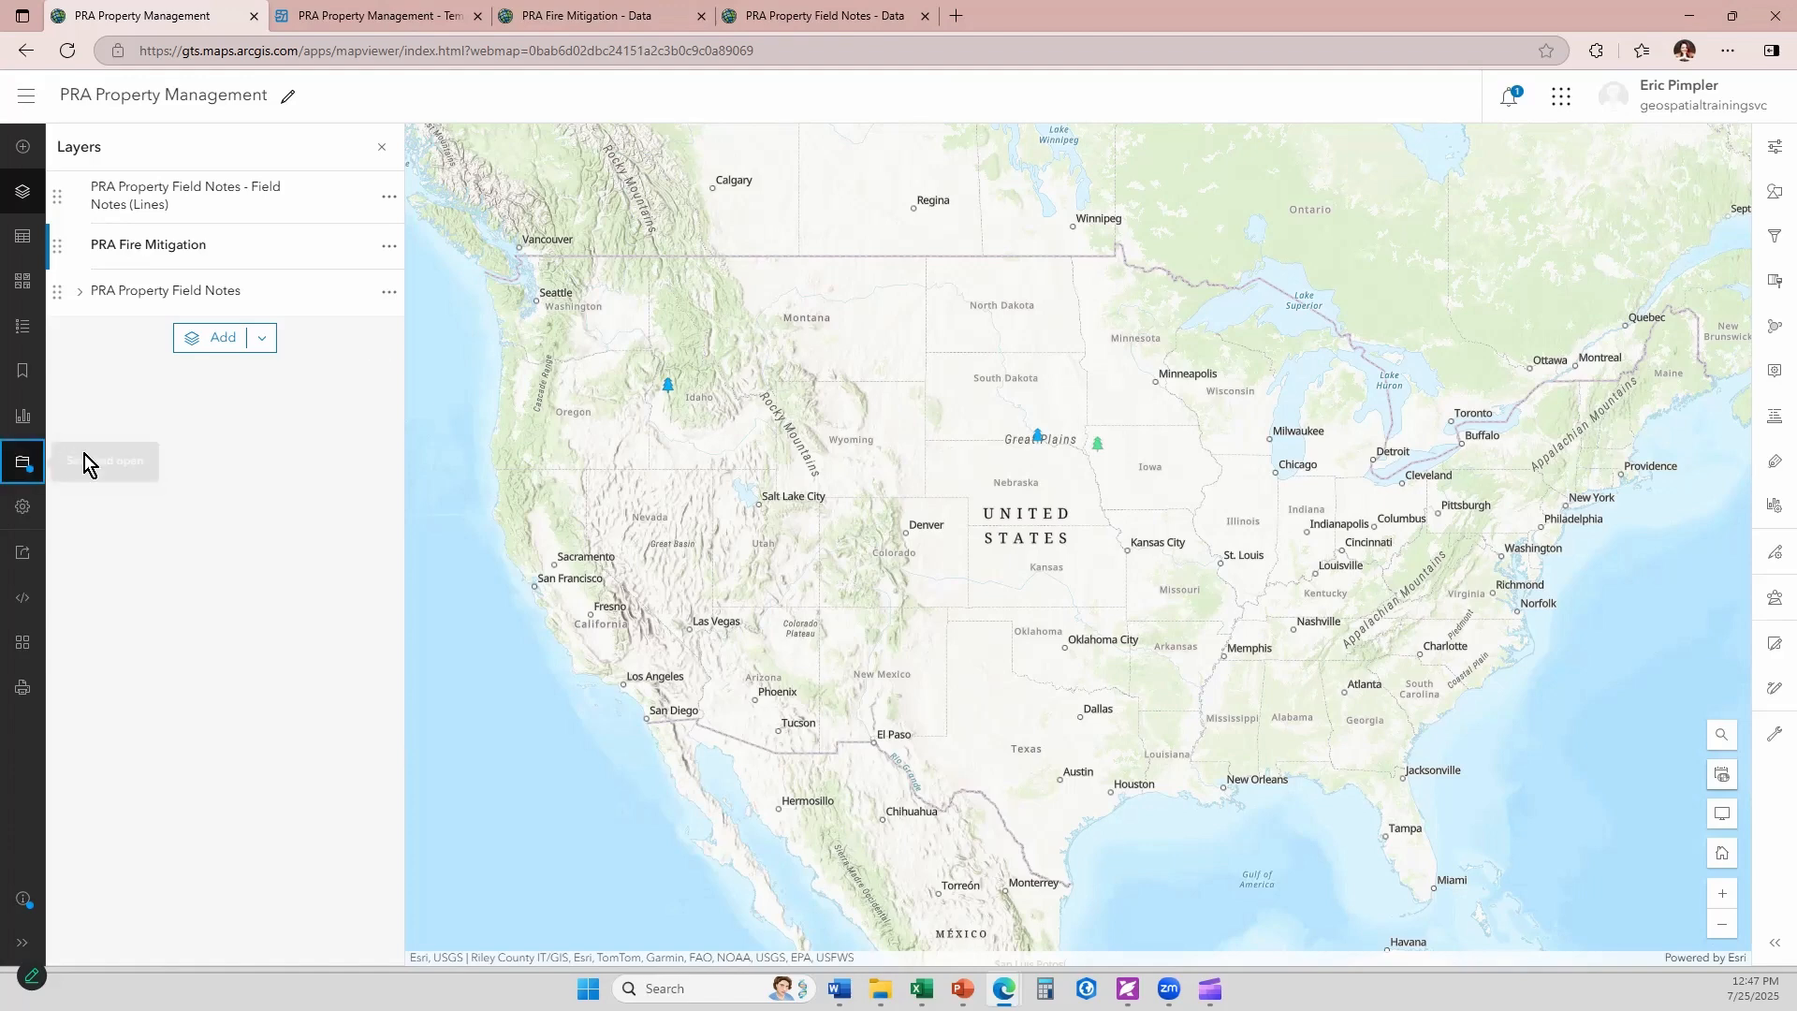
- Set the default Hazard Level of the Dead Down Dry template to High Hazard, save it and close the template editor
click(1777, 161)
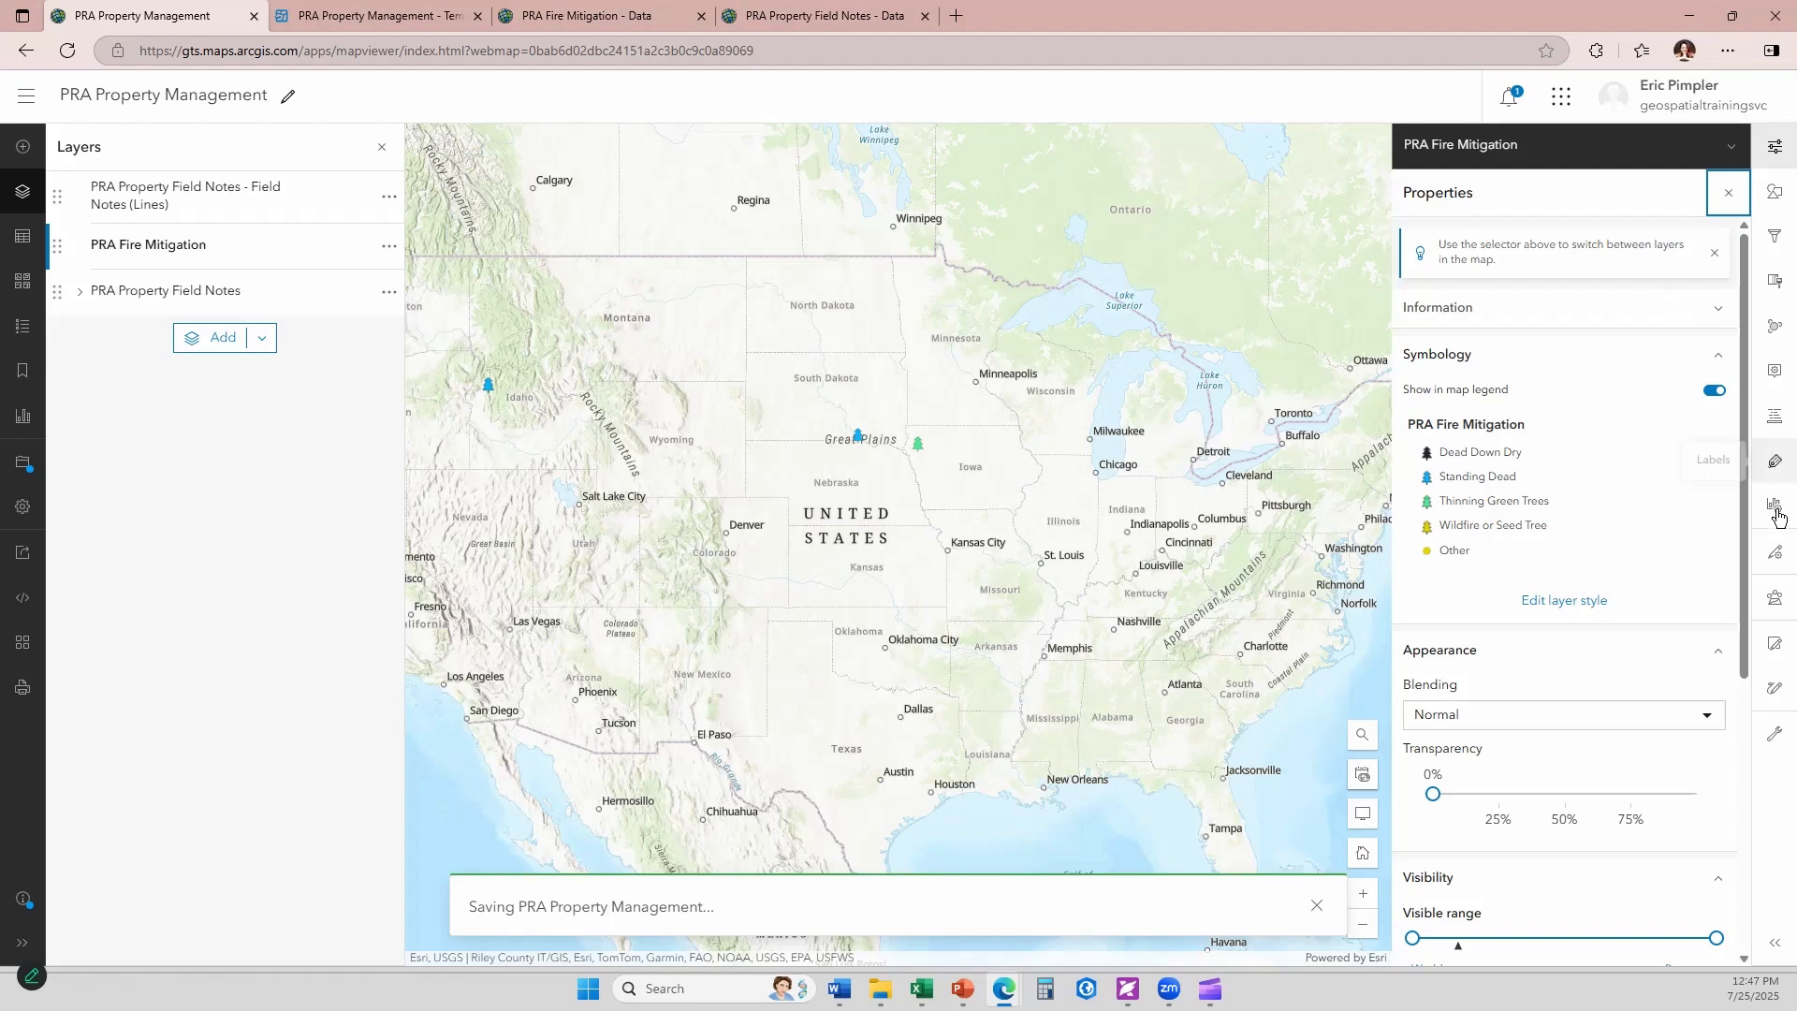
click(1774, 552)
click(1704, 597)
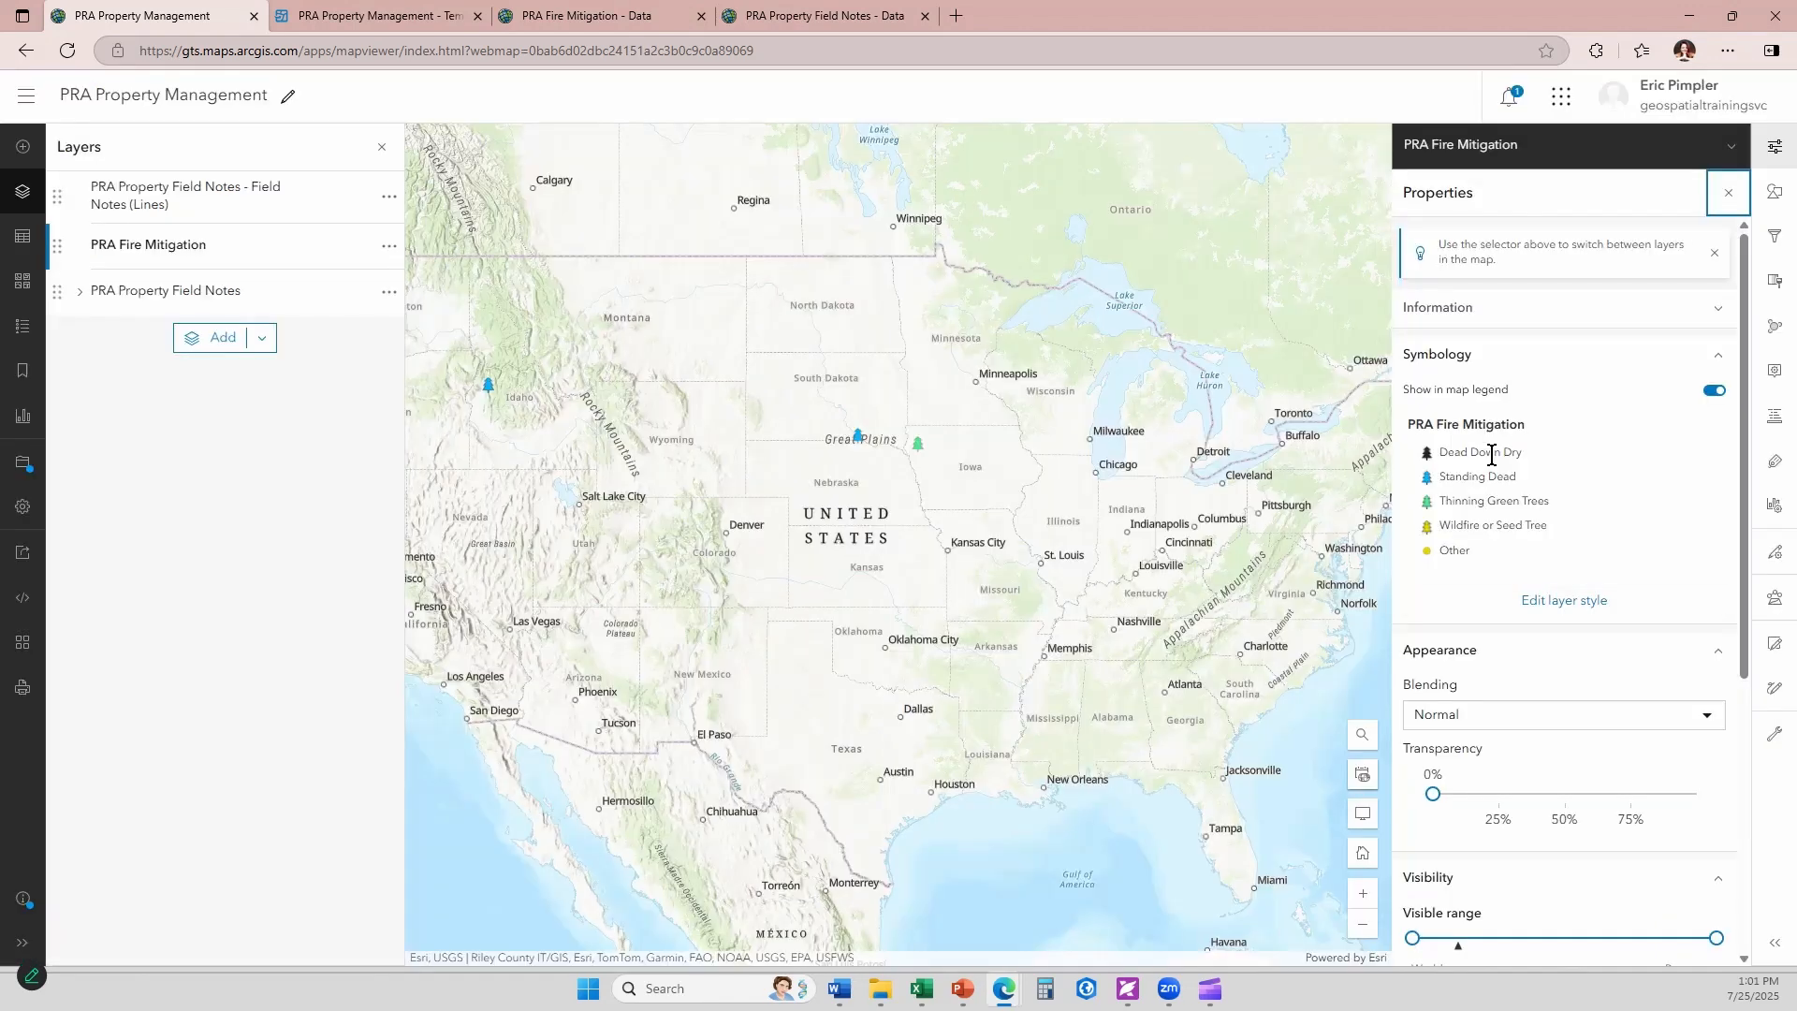
click(1776, 552)
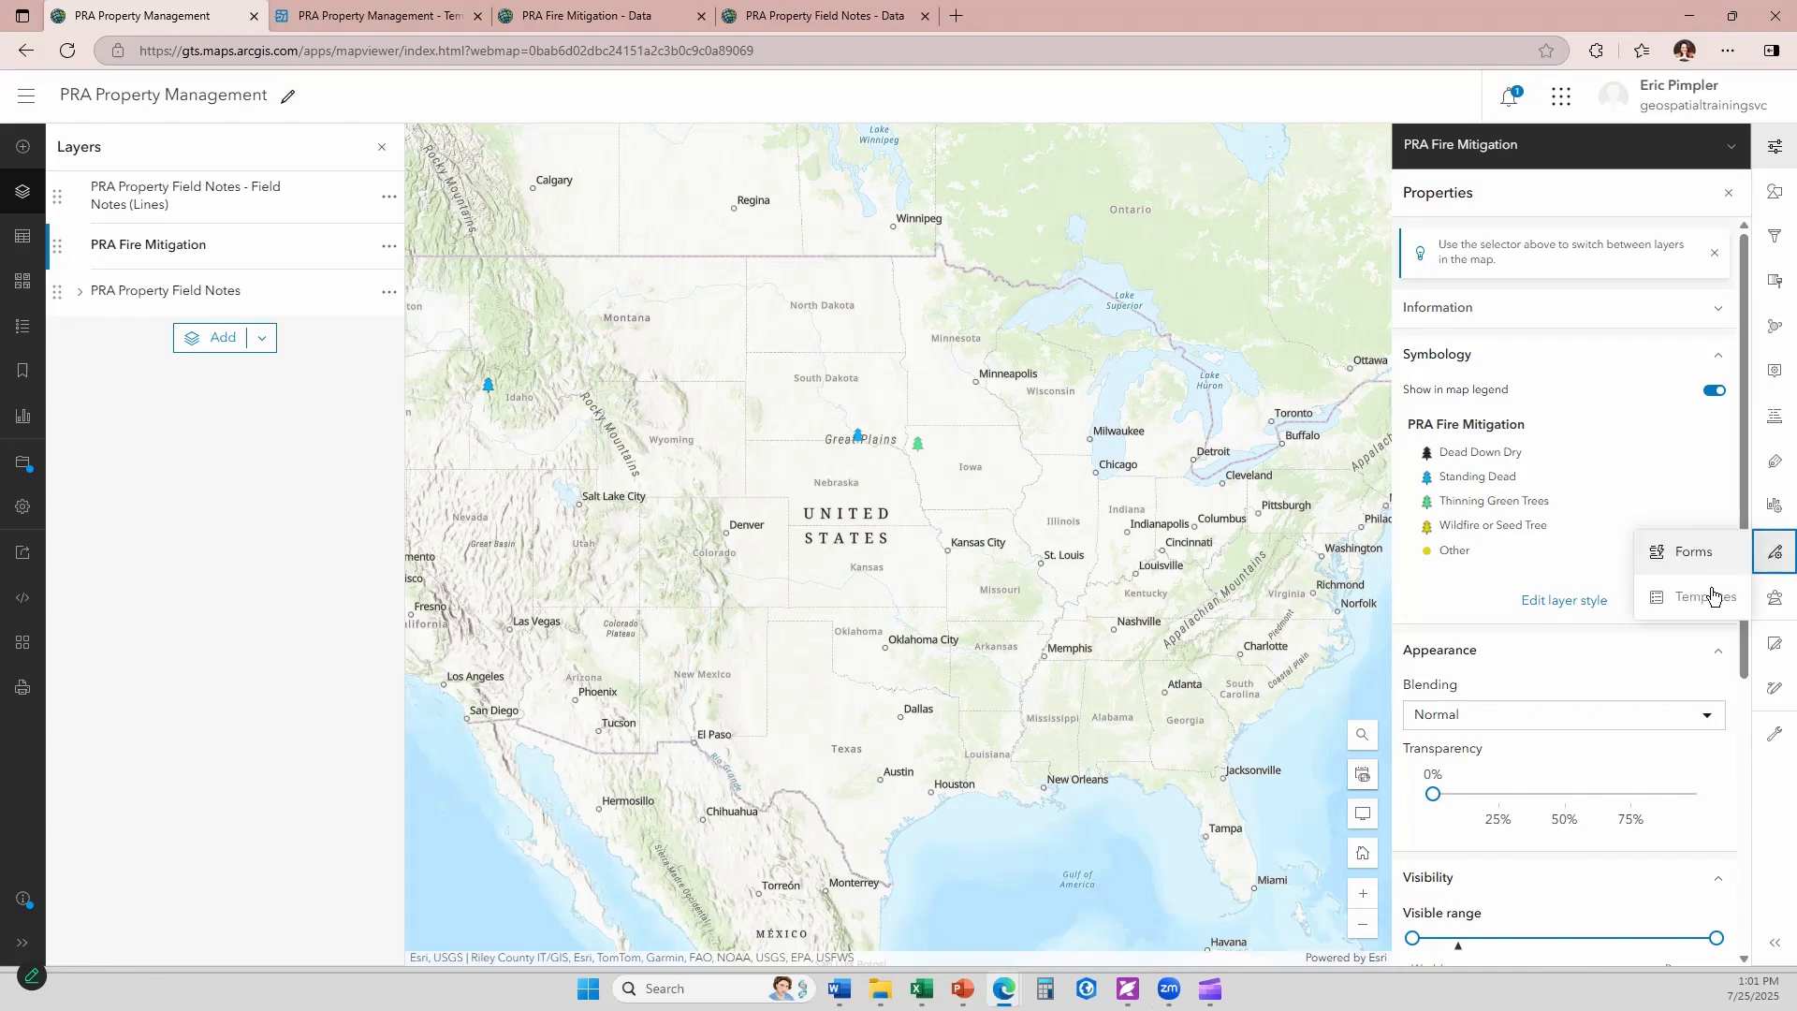
click(1711, 591)
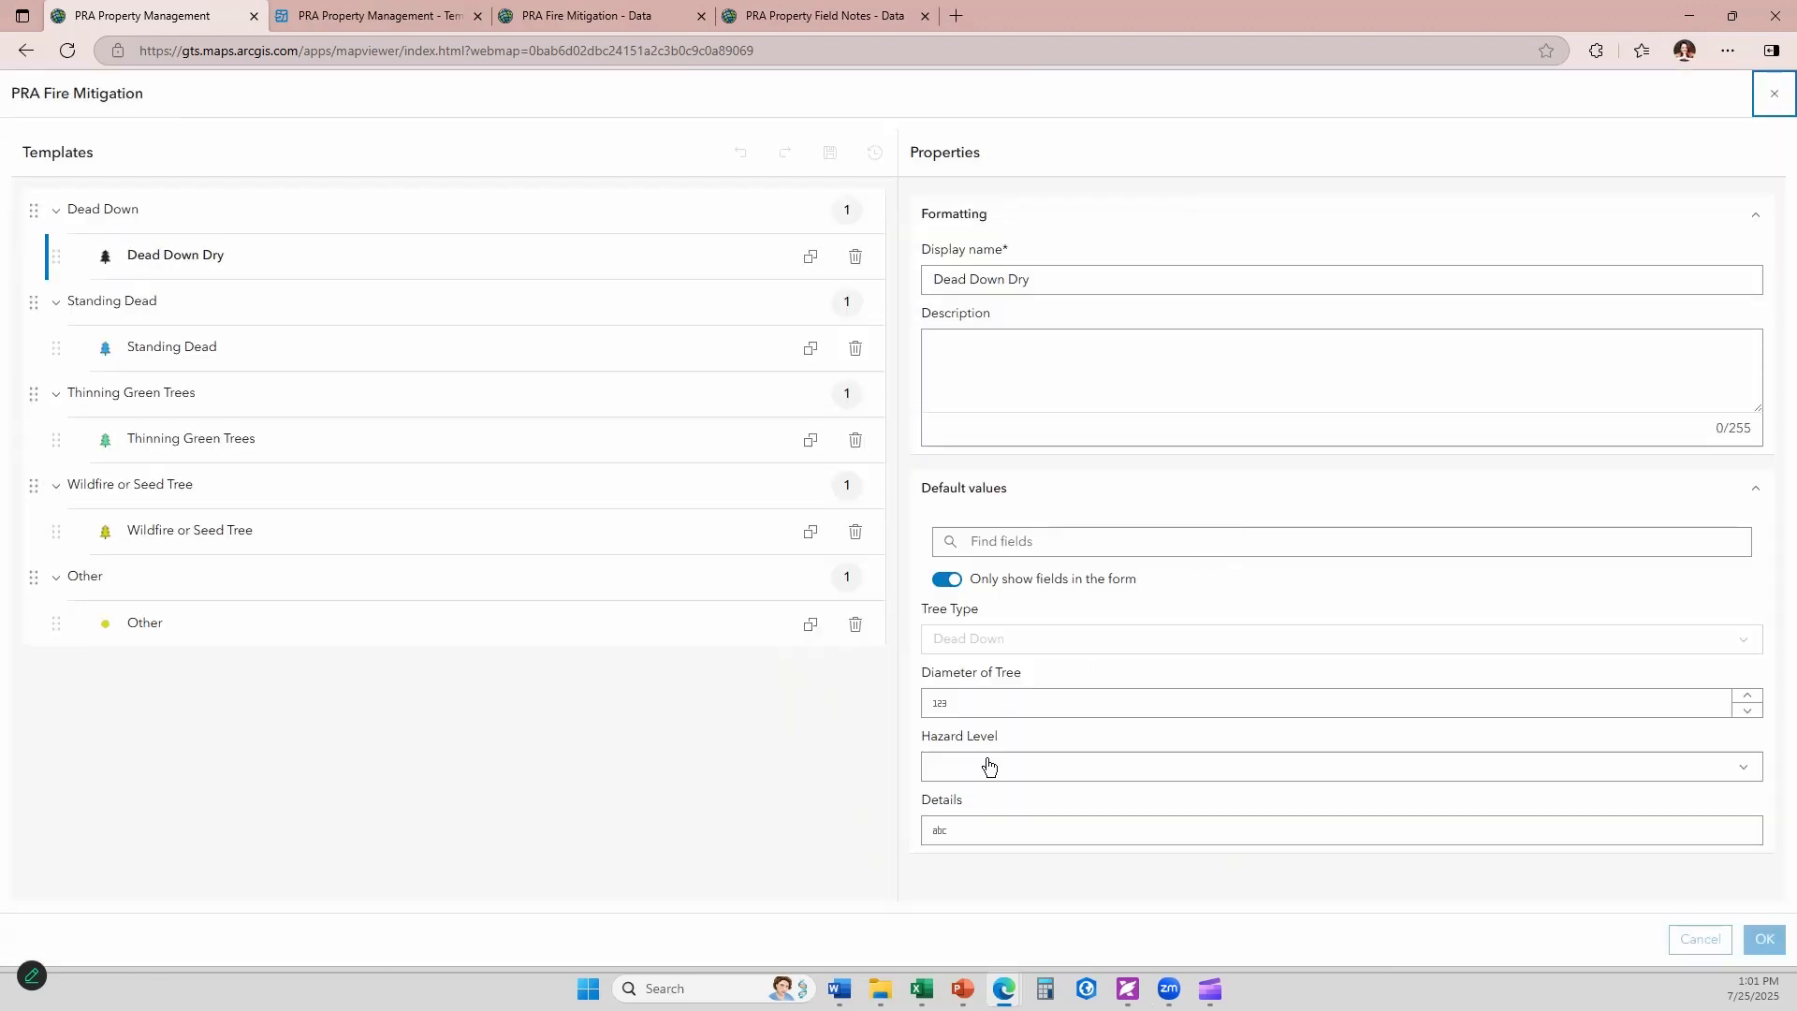
click(1035, 777)
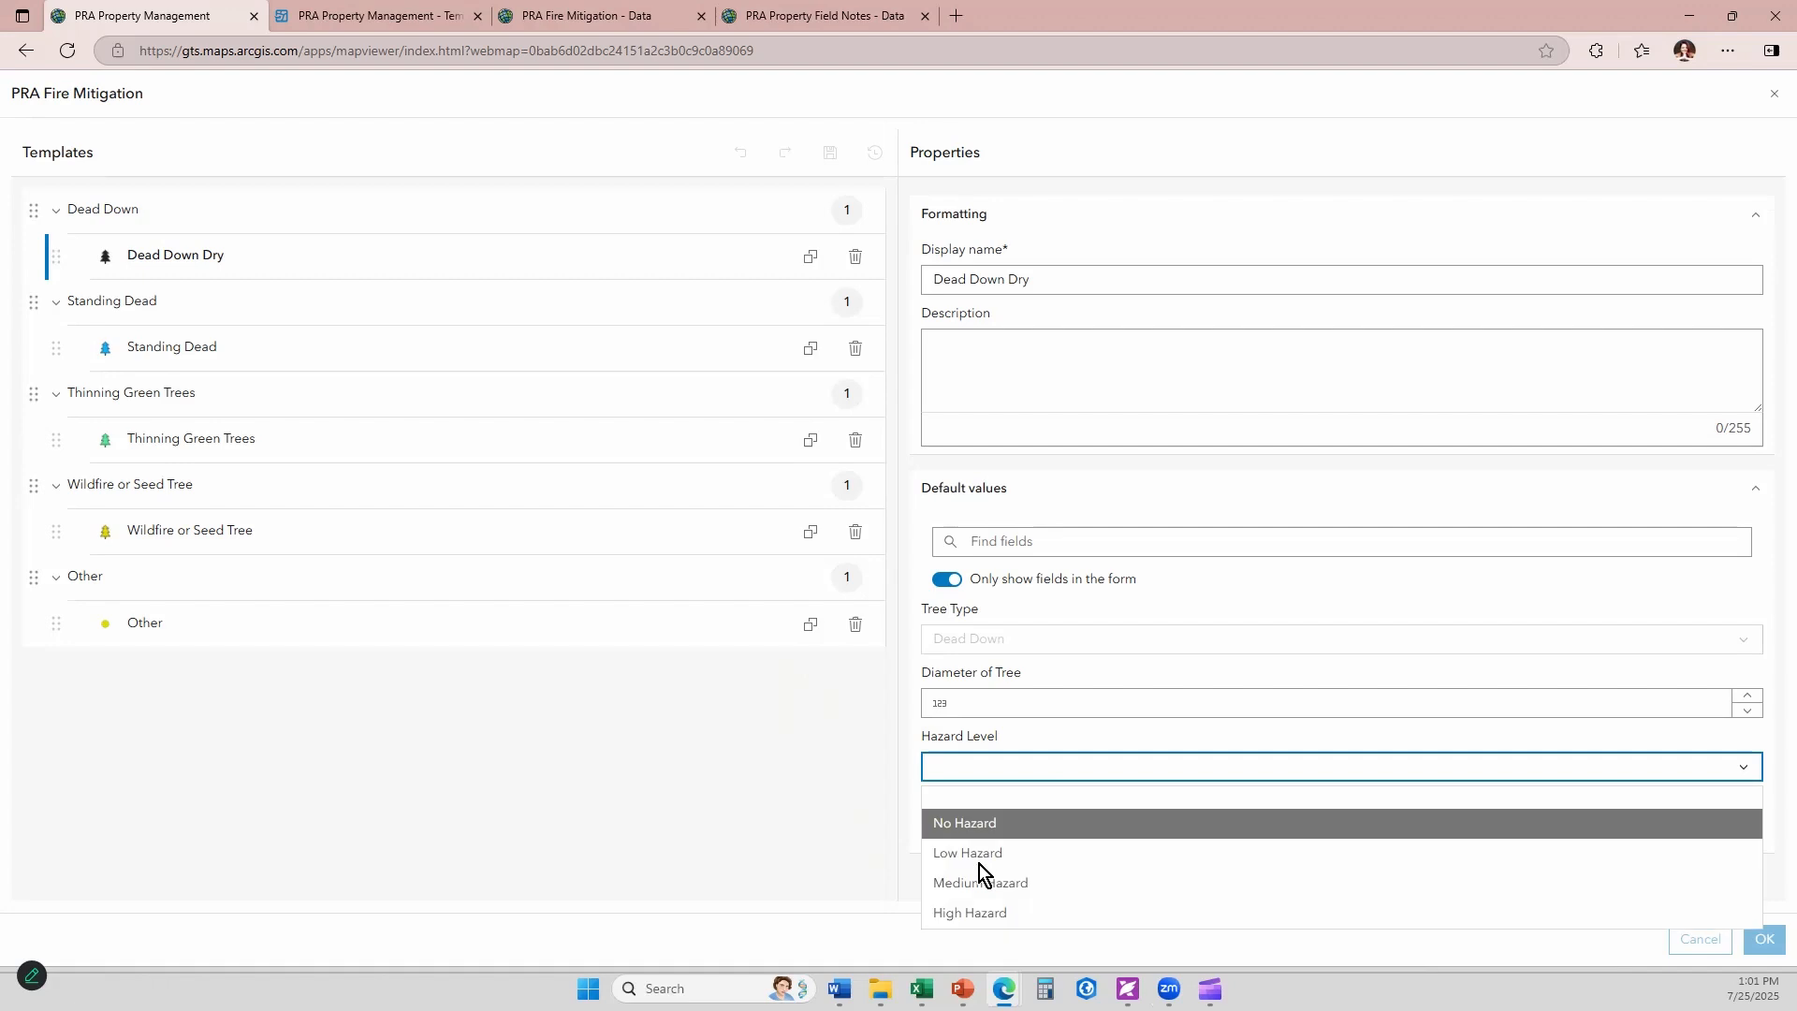
click(991, 915)
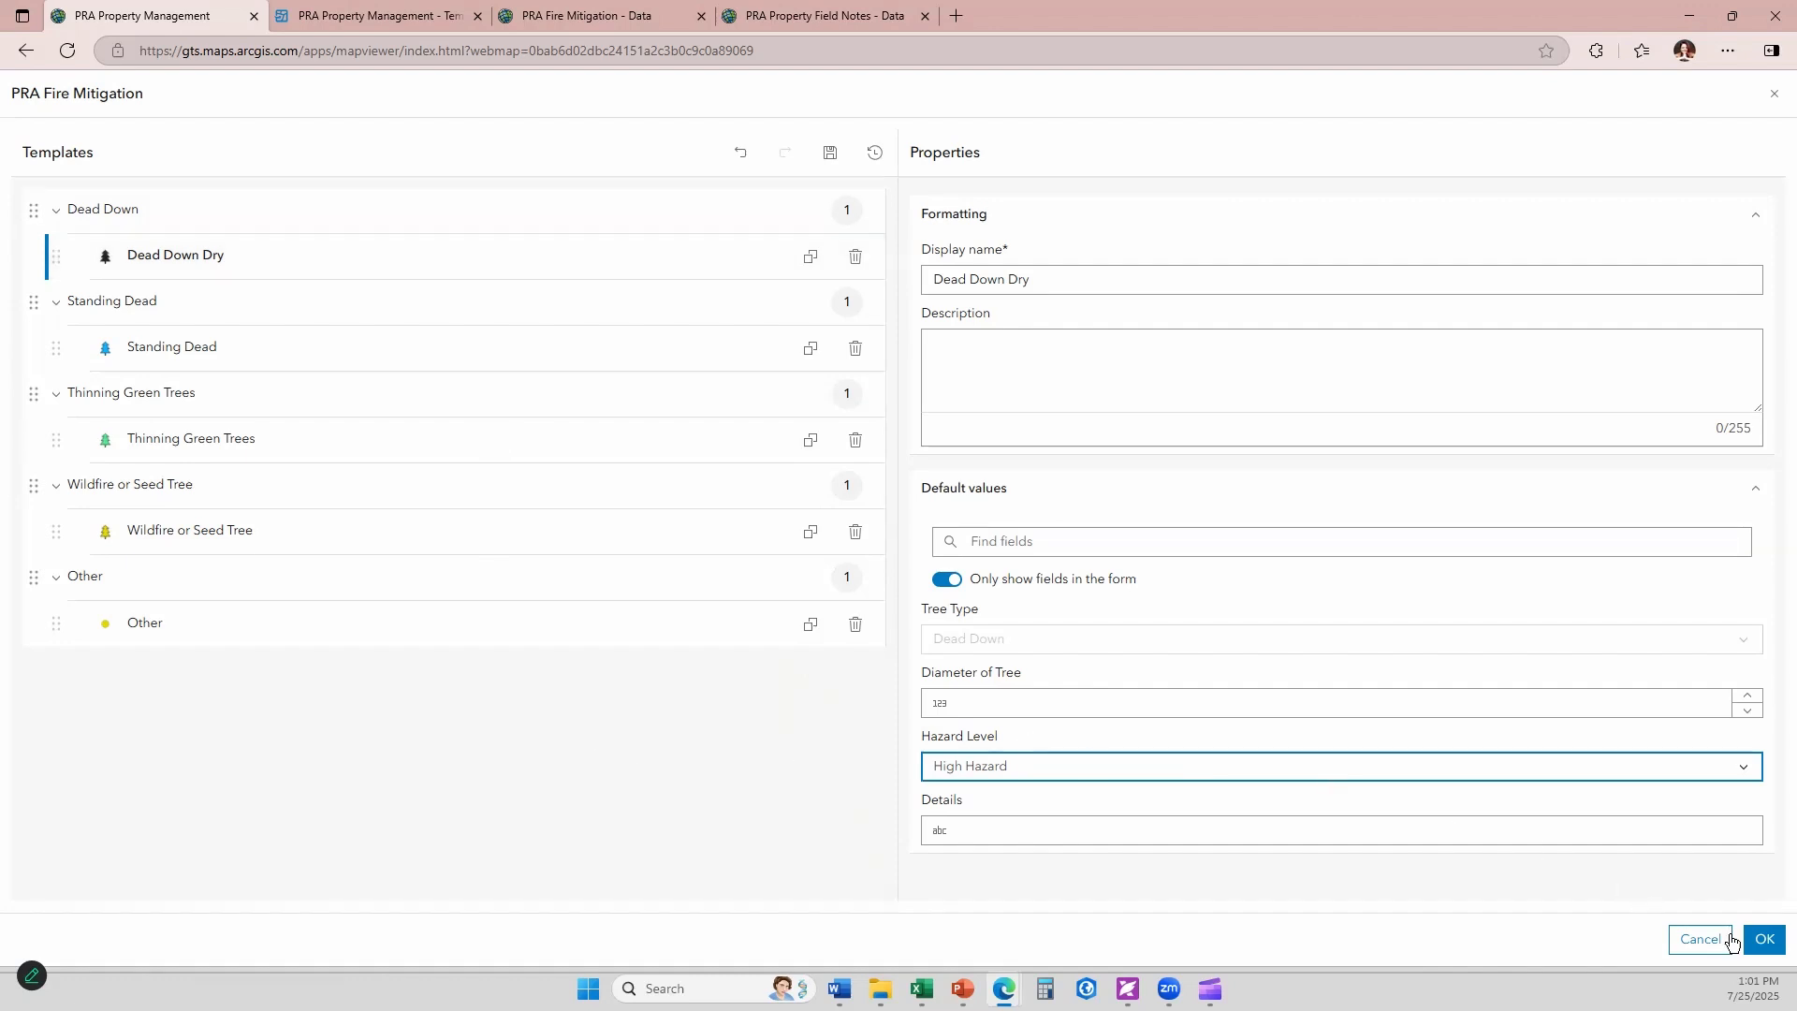
click(1767, 941)
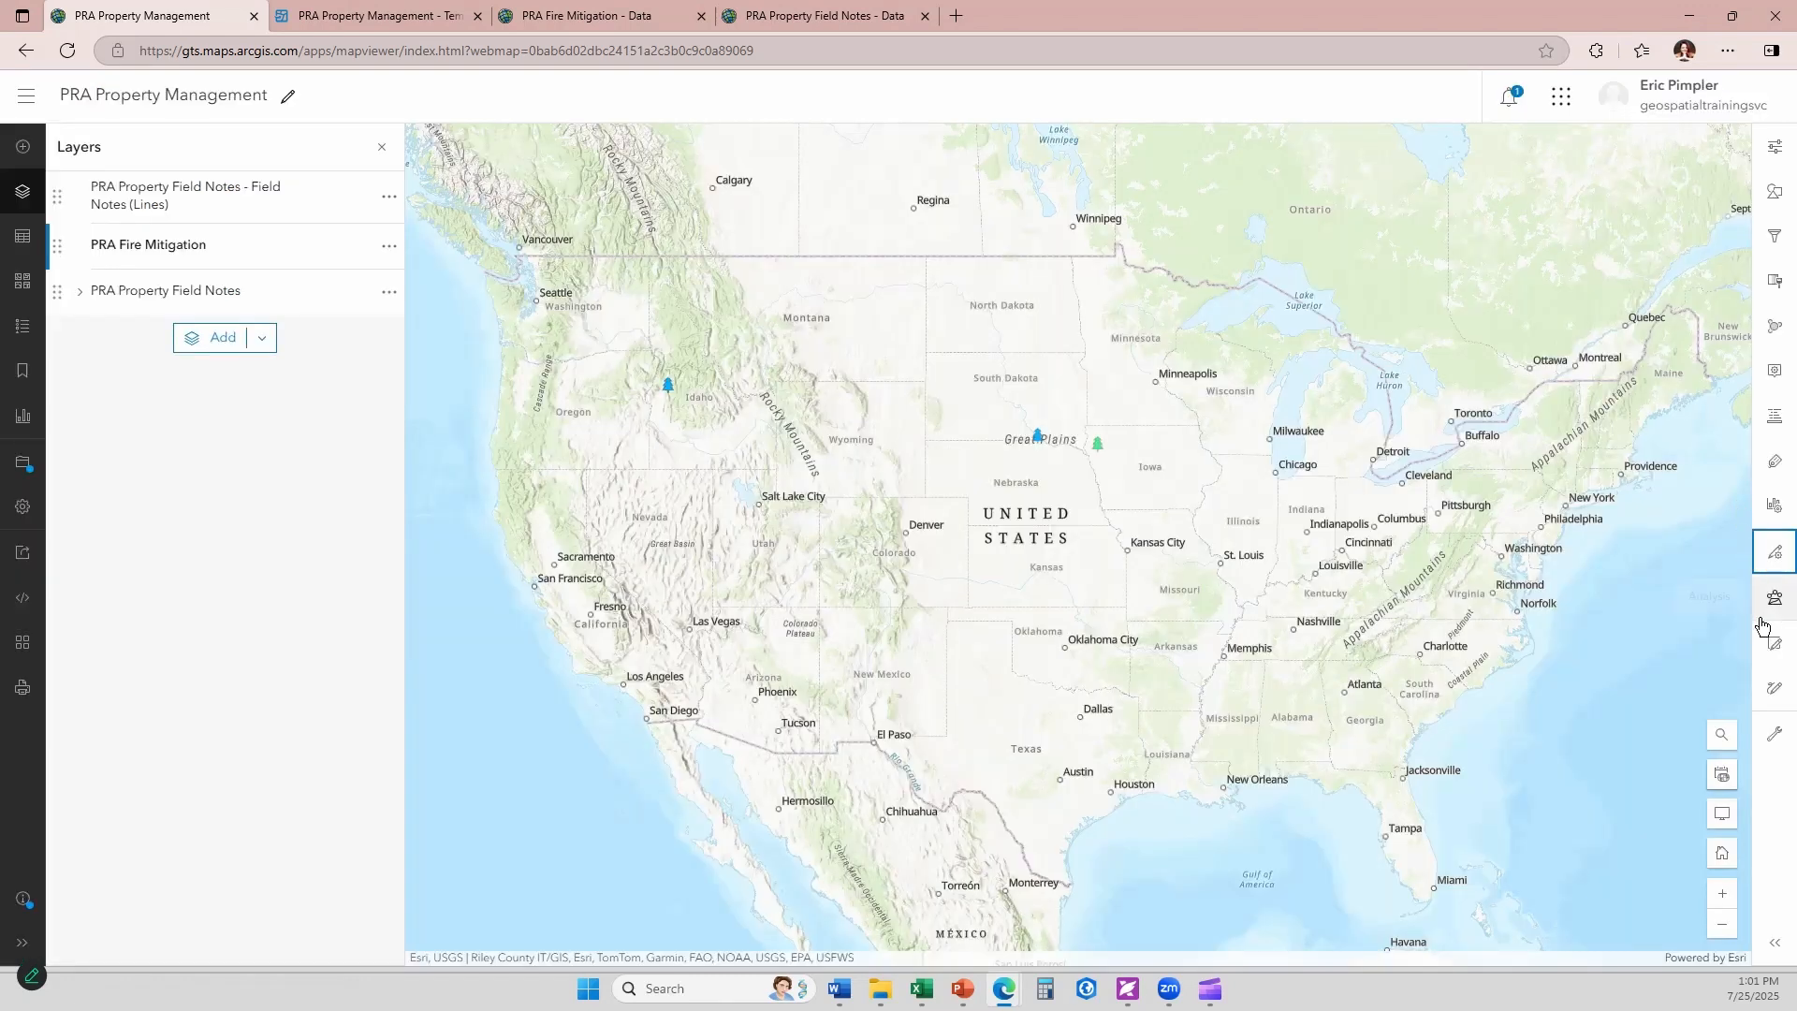
- Start a new PRA Fire Mitigation feature from the Dead Down Dry template, placing its point in western South Dakota
click(1775, 646)
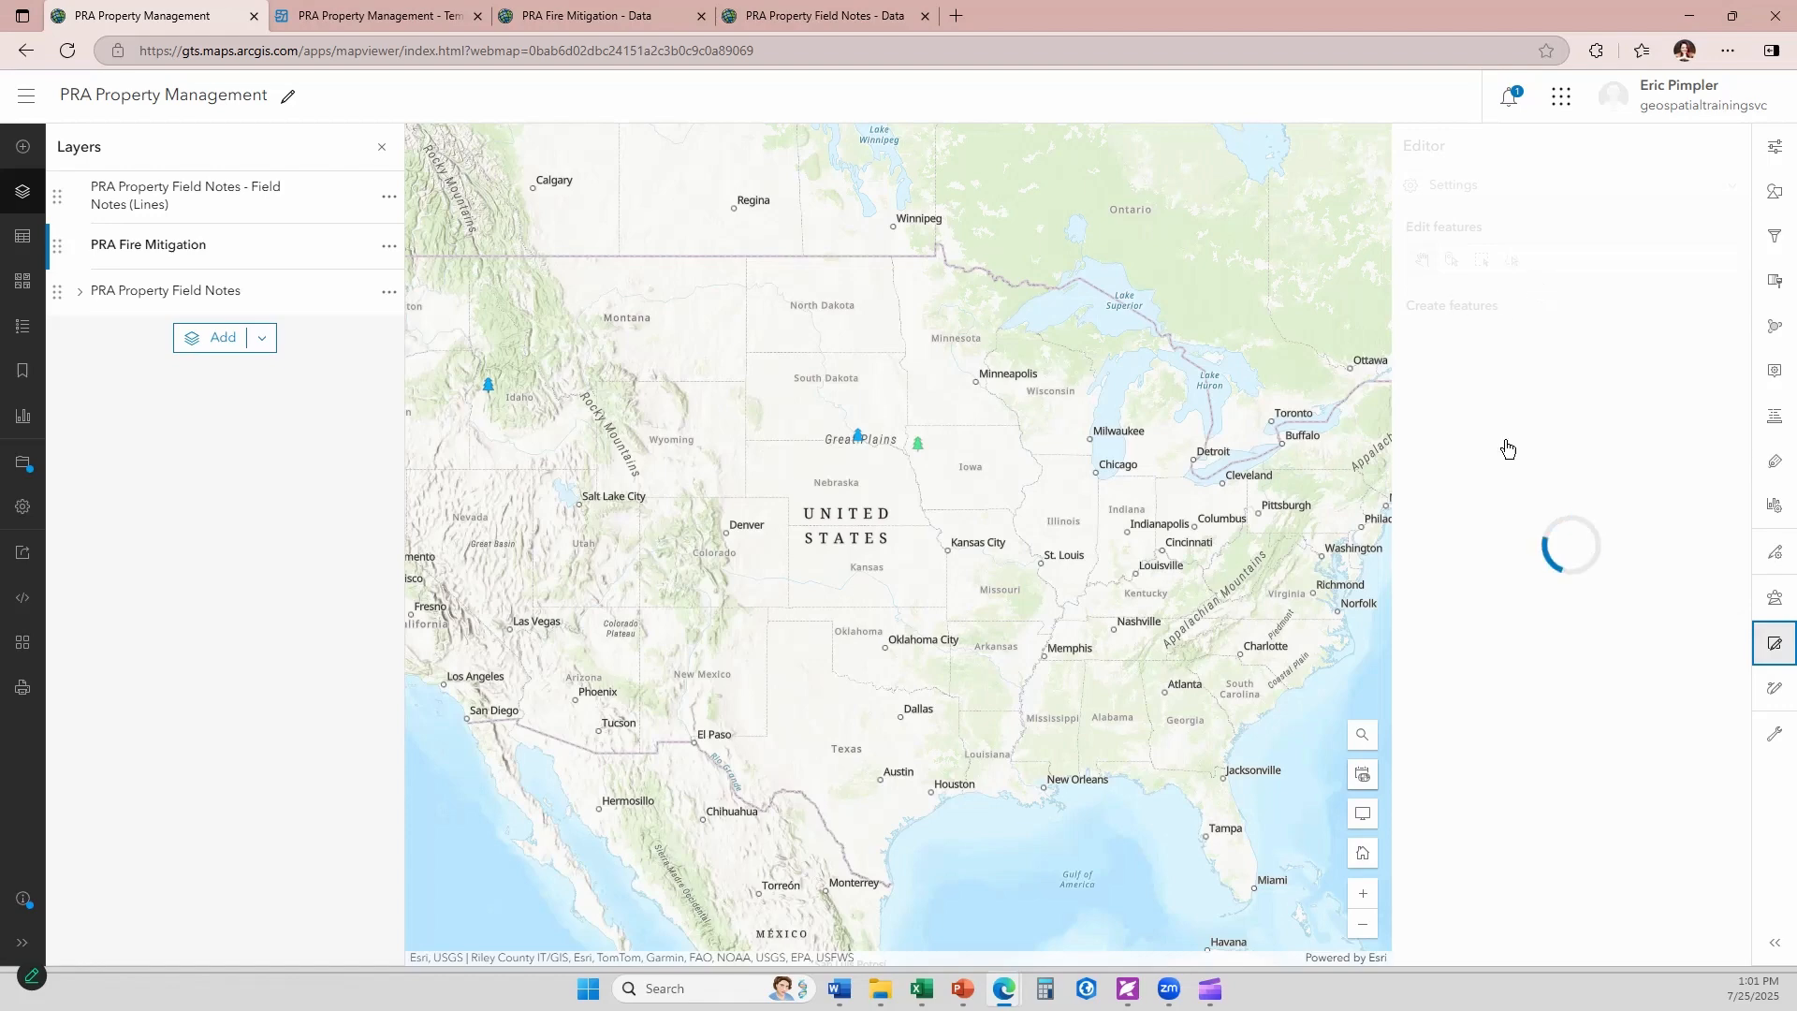
scroll(1500, 524, down, 2)
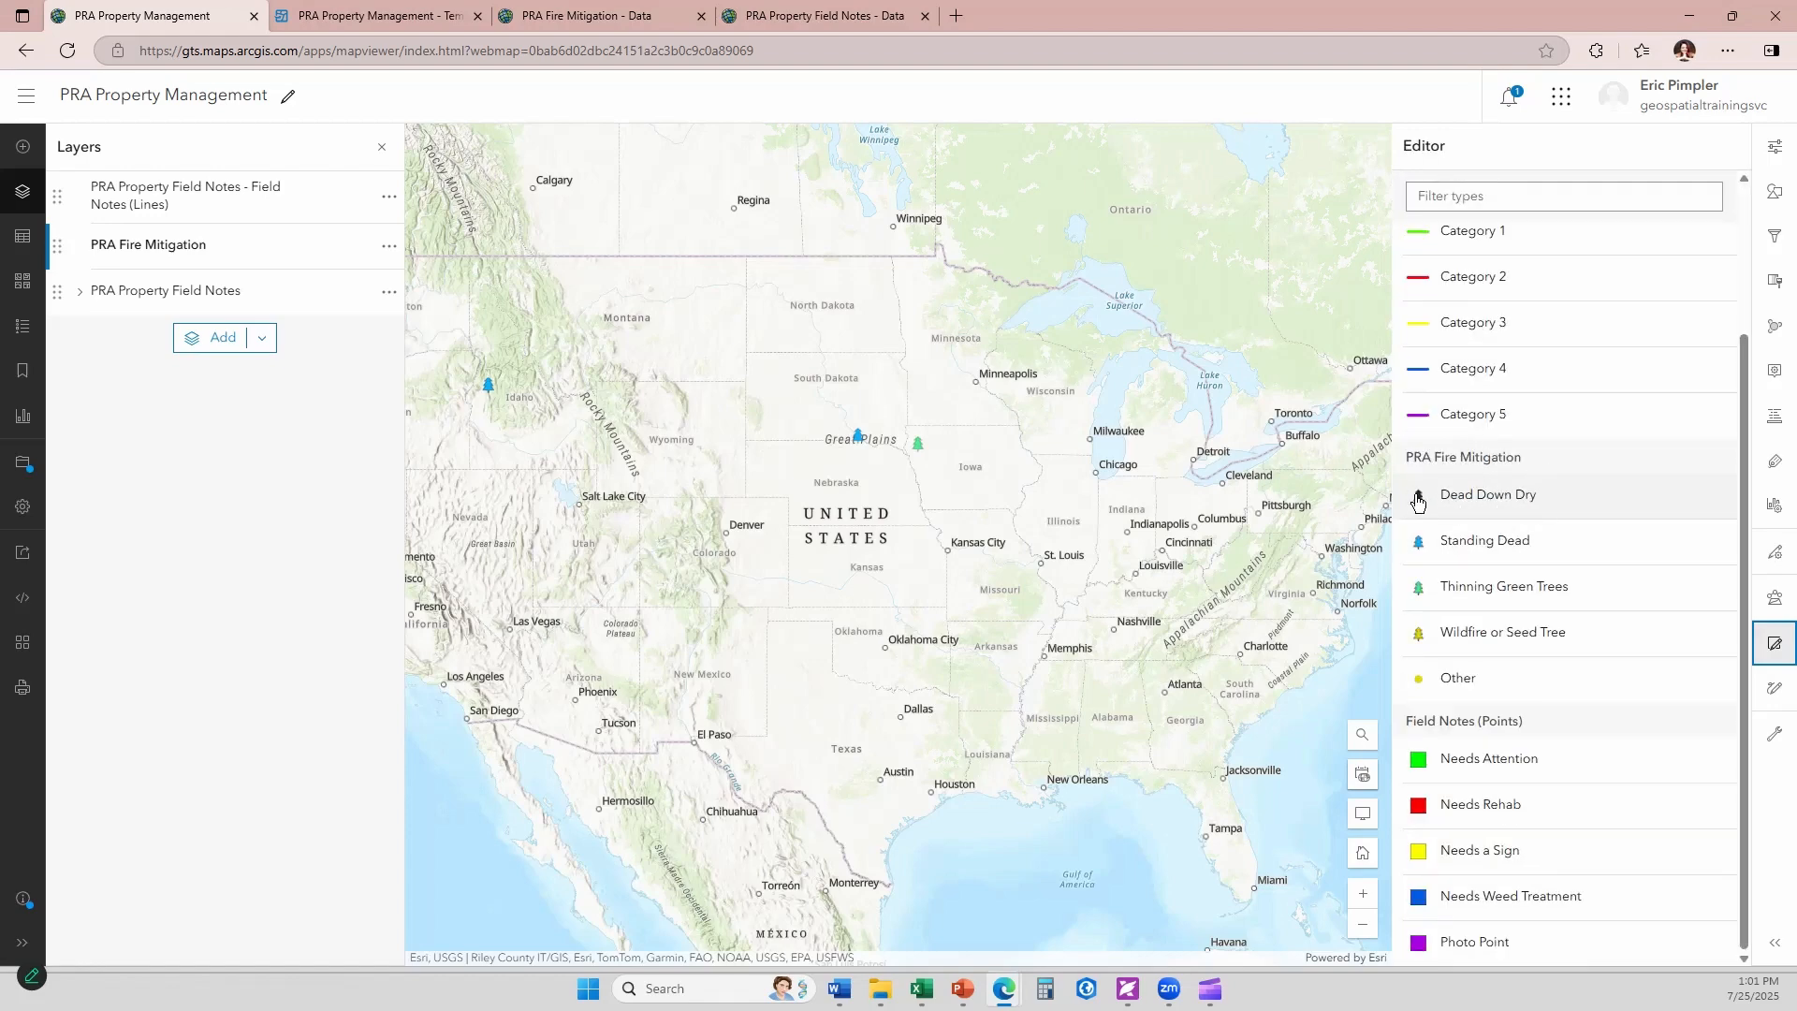
click(1504, 501)
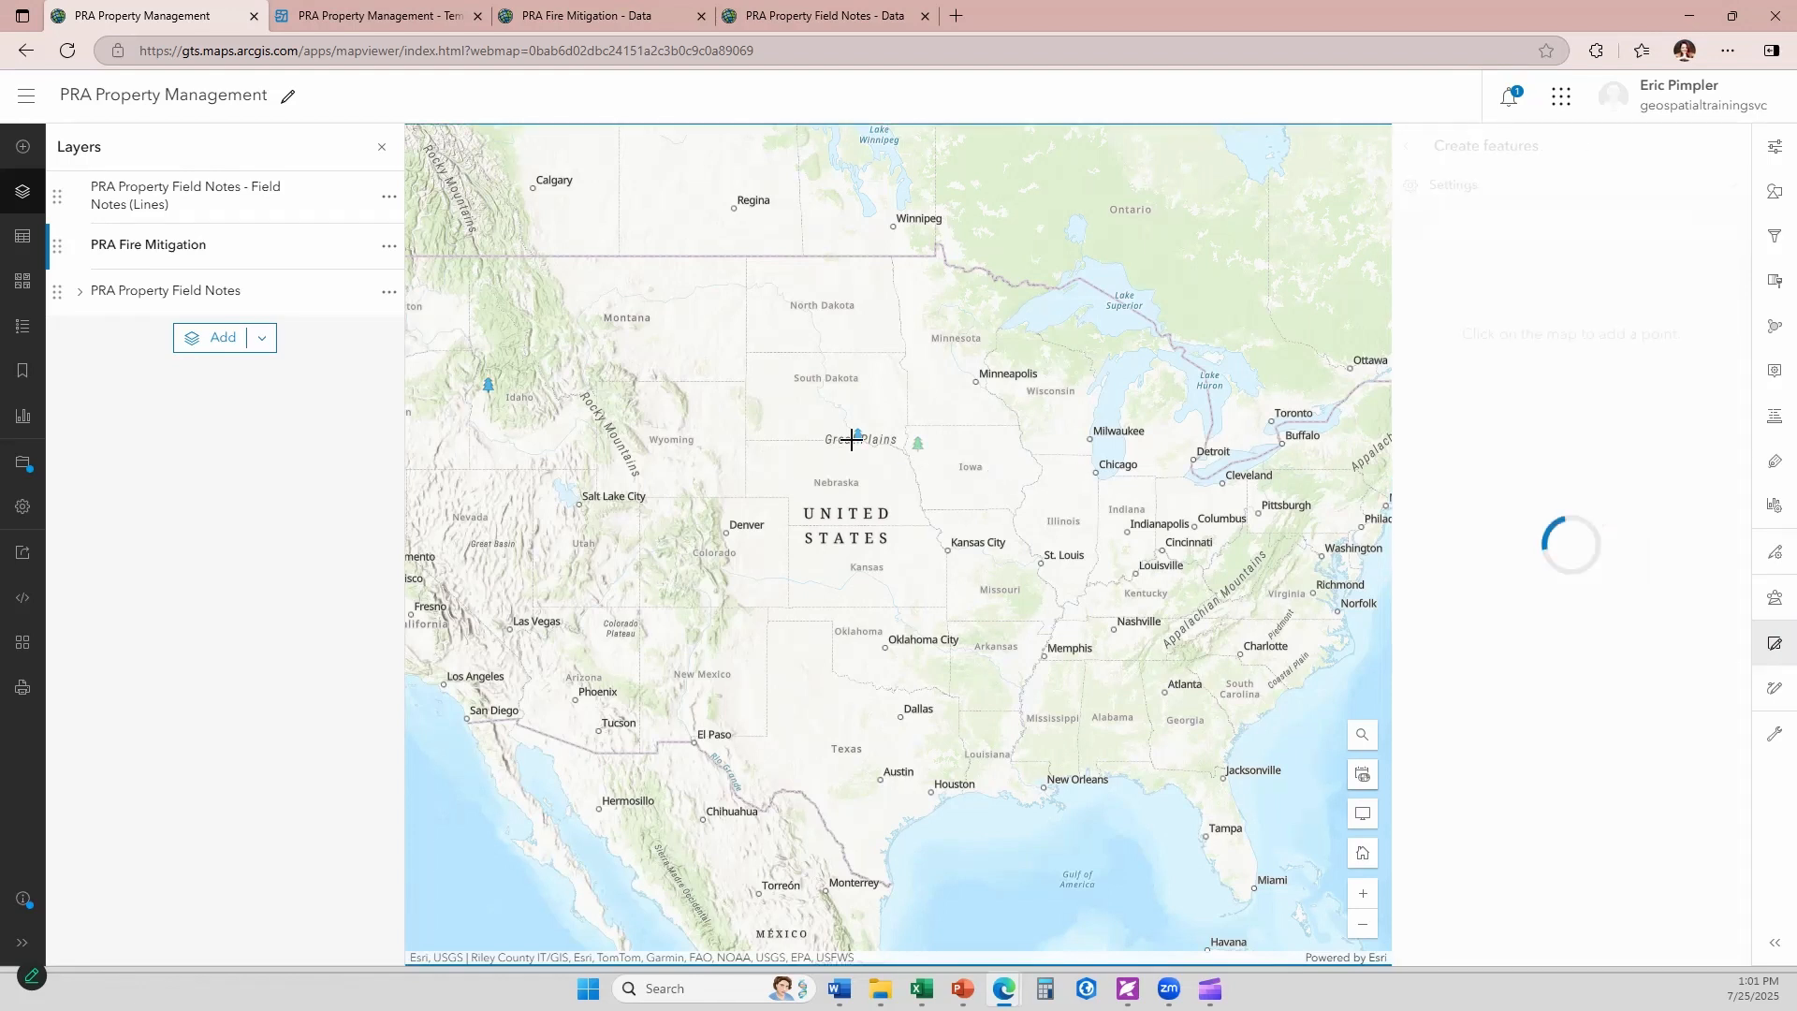
click(780, 385)
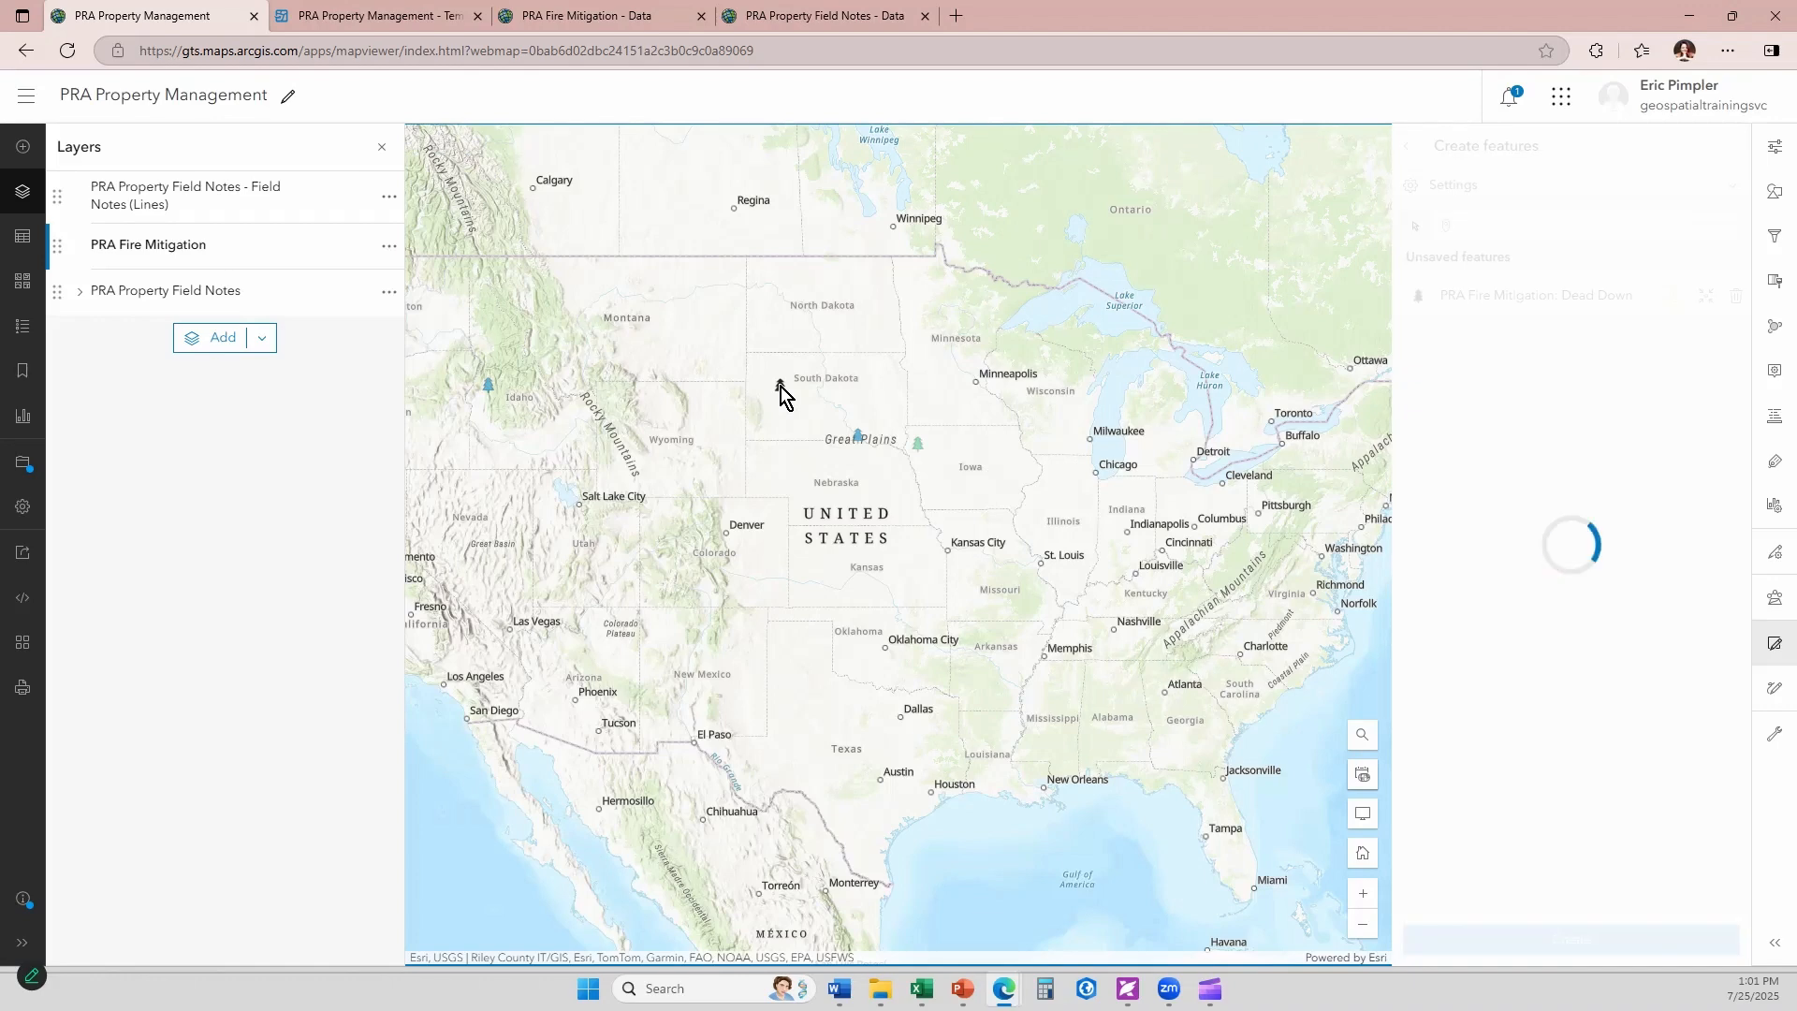